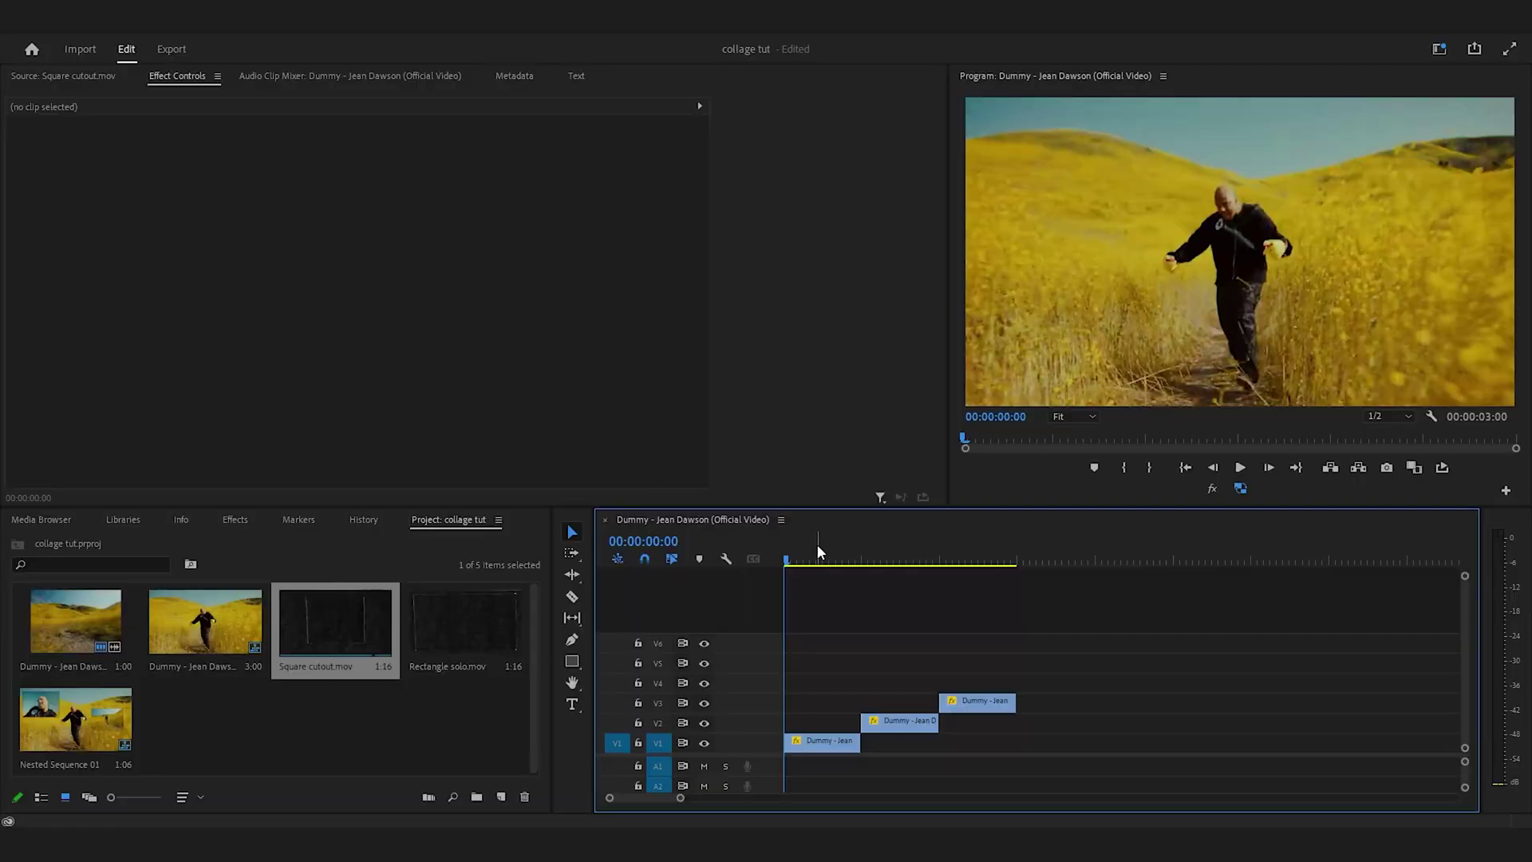
- Play through the three consecutive clips in the sequence and return to the start
{"action": "key", "text": "space"}
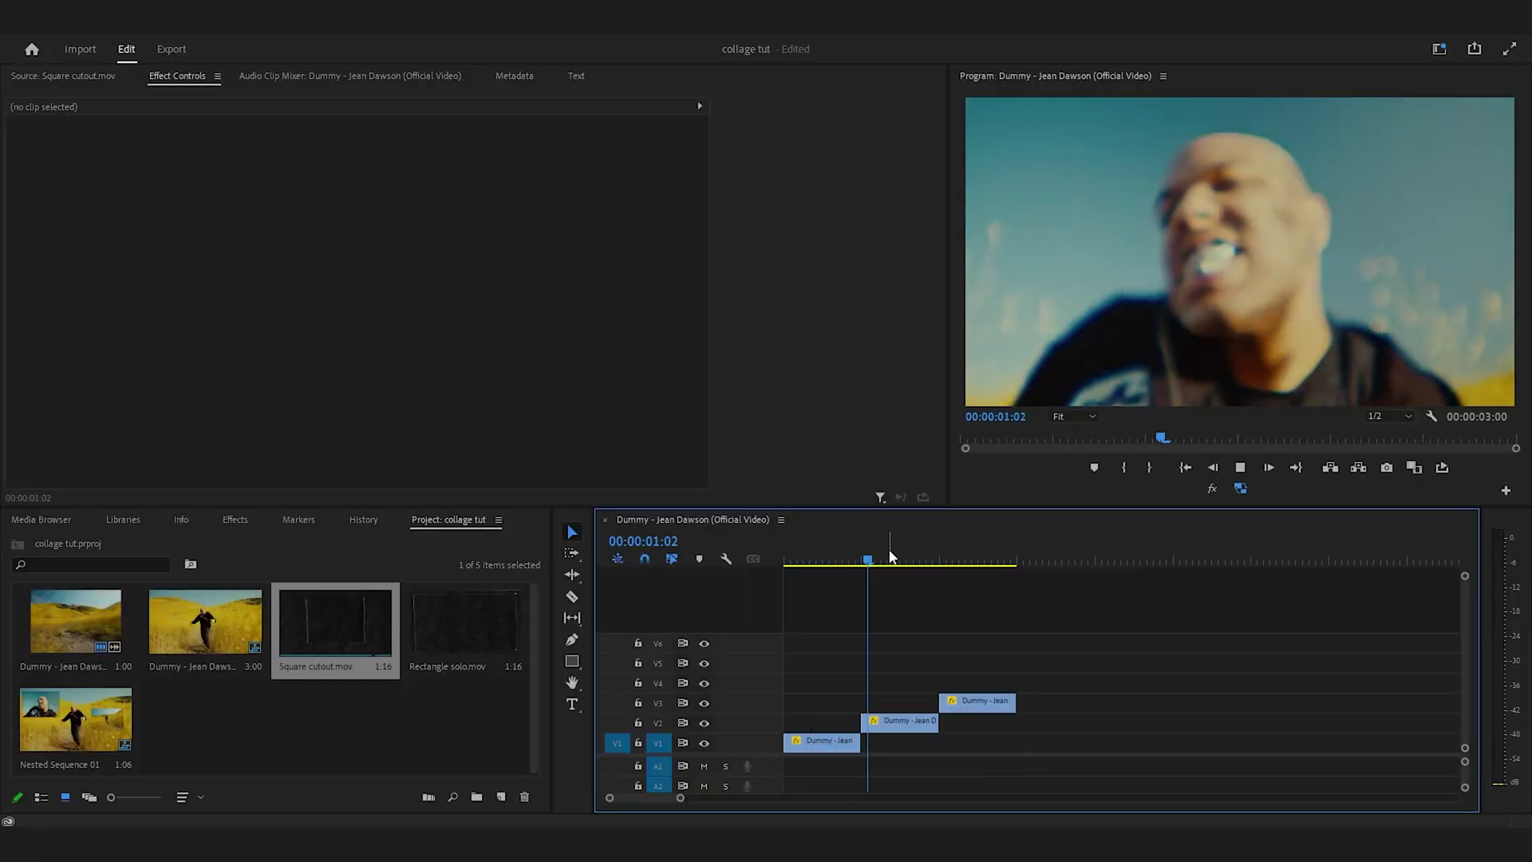
{"action": "key", "text": "space"}
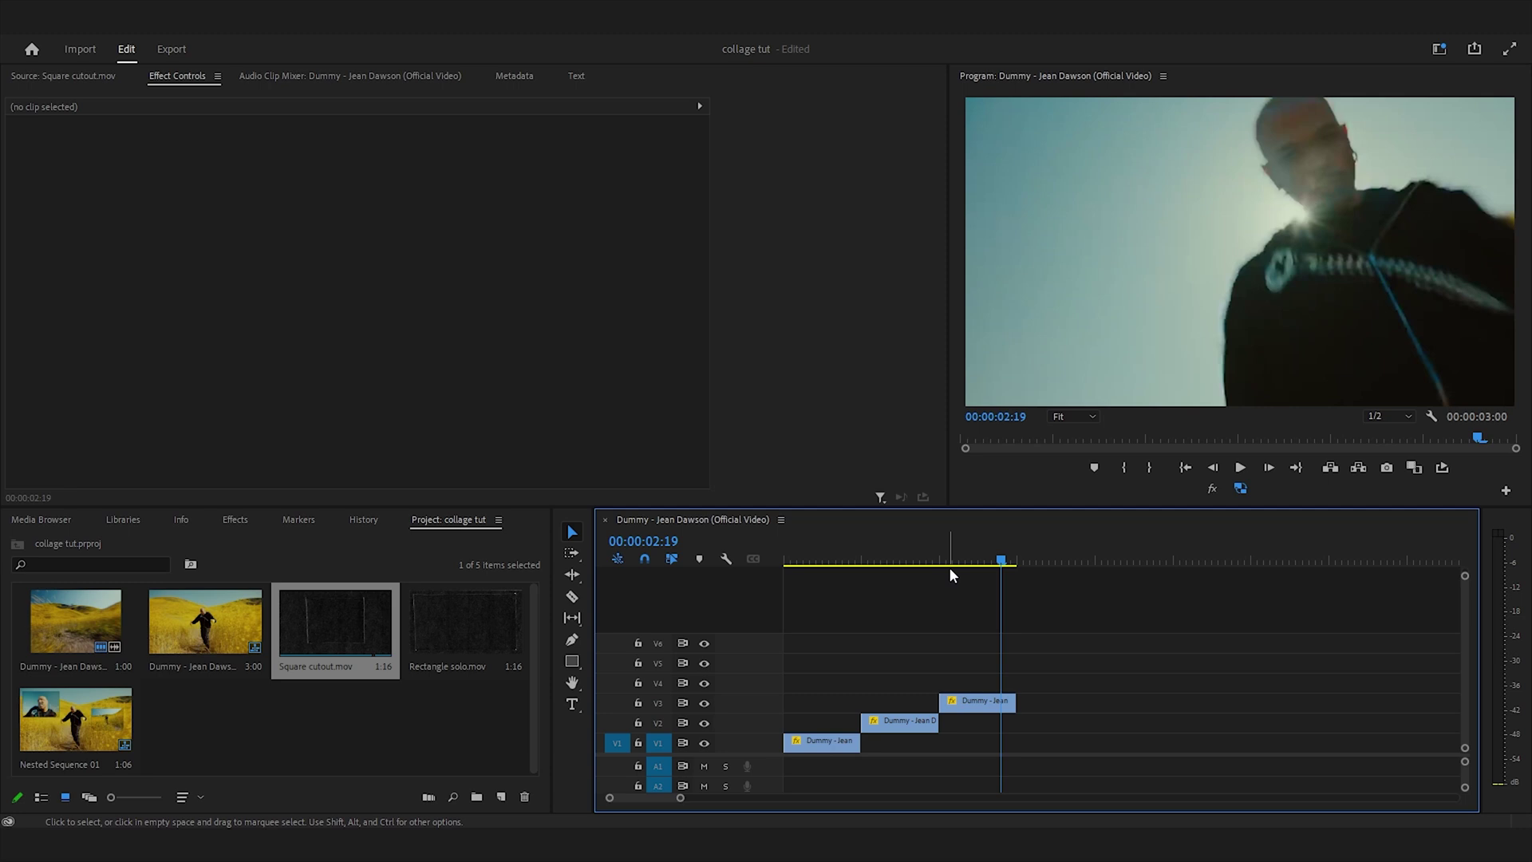
{"action": "left_click_drag", "start_coordinate": [999, 561], "coordinate": [805, 588]}
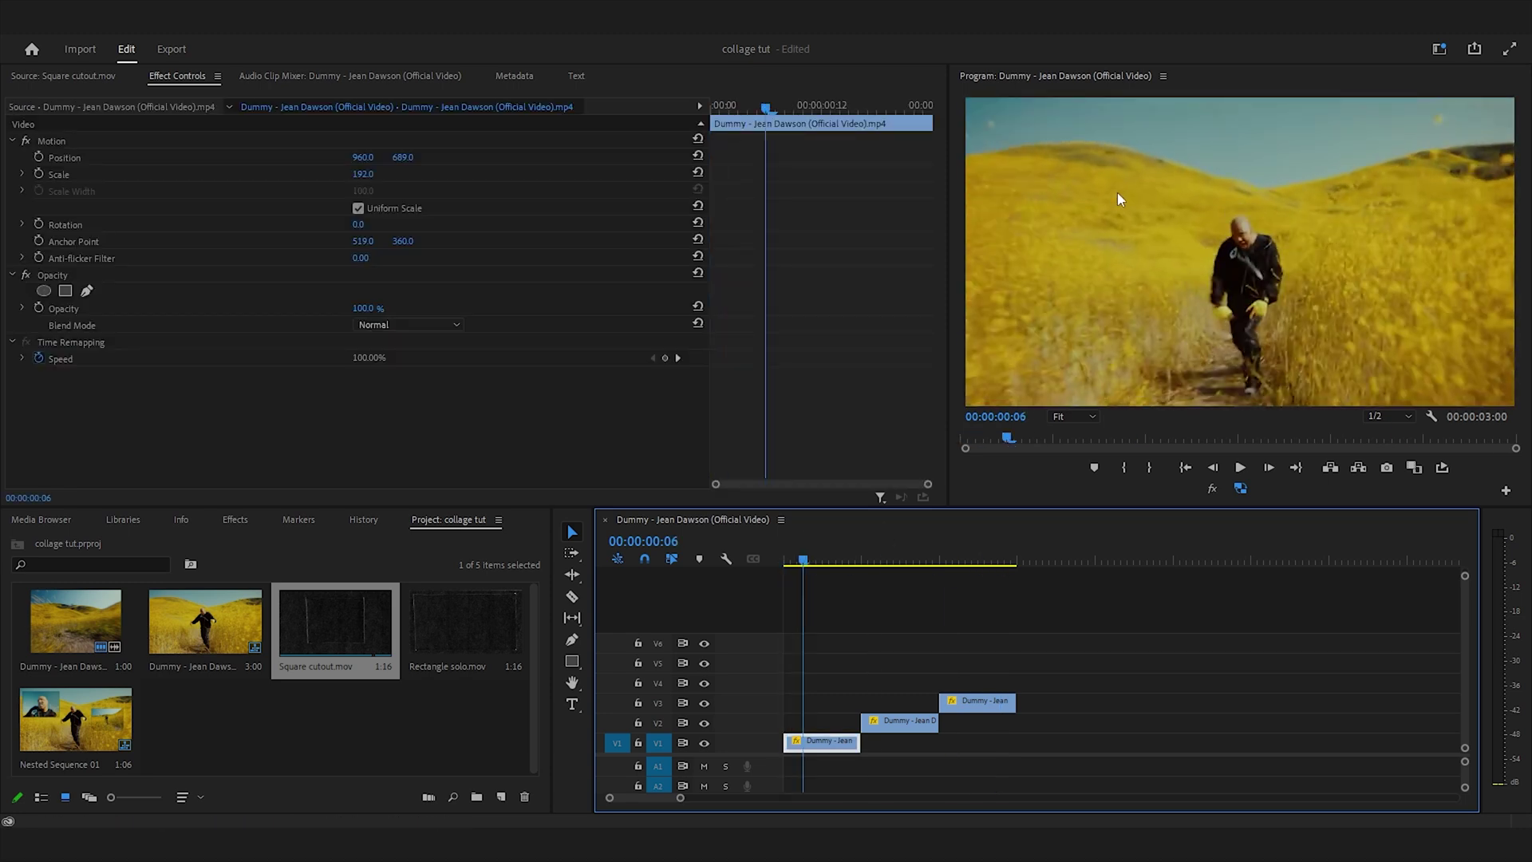
{"action": "key", "text": "space"}
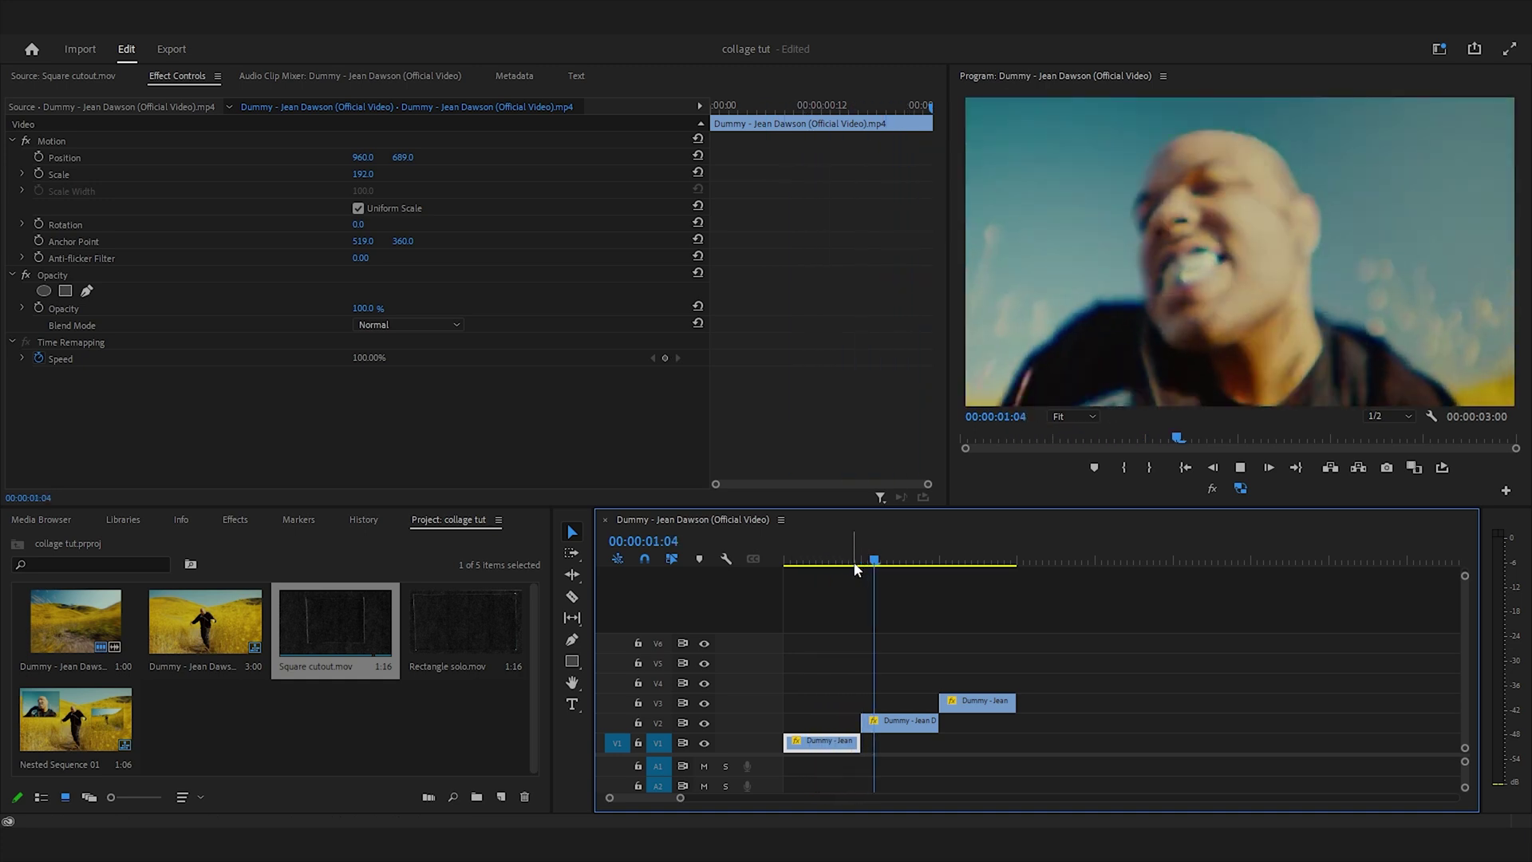
{"action": "key", "text": "space"}
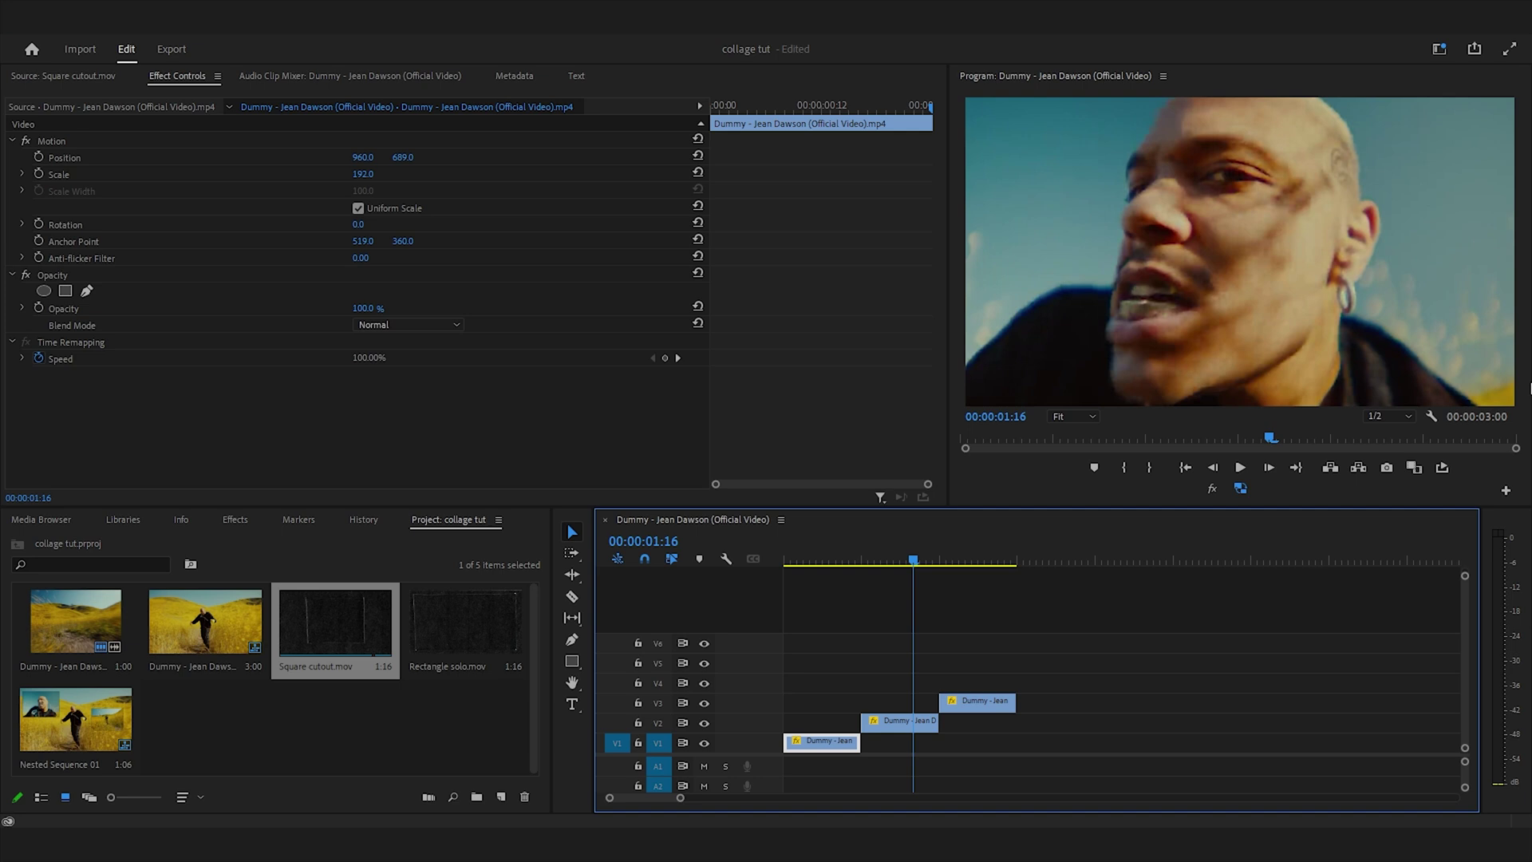
{"action": "key", "text": "Home"}
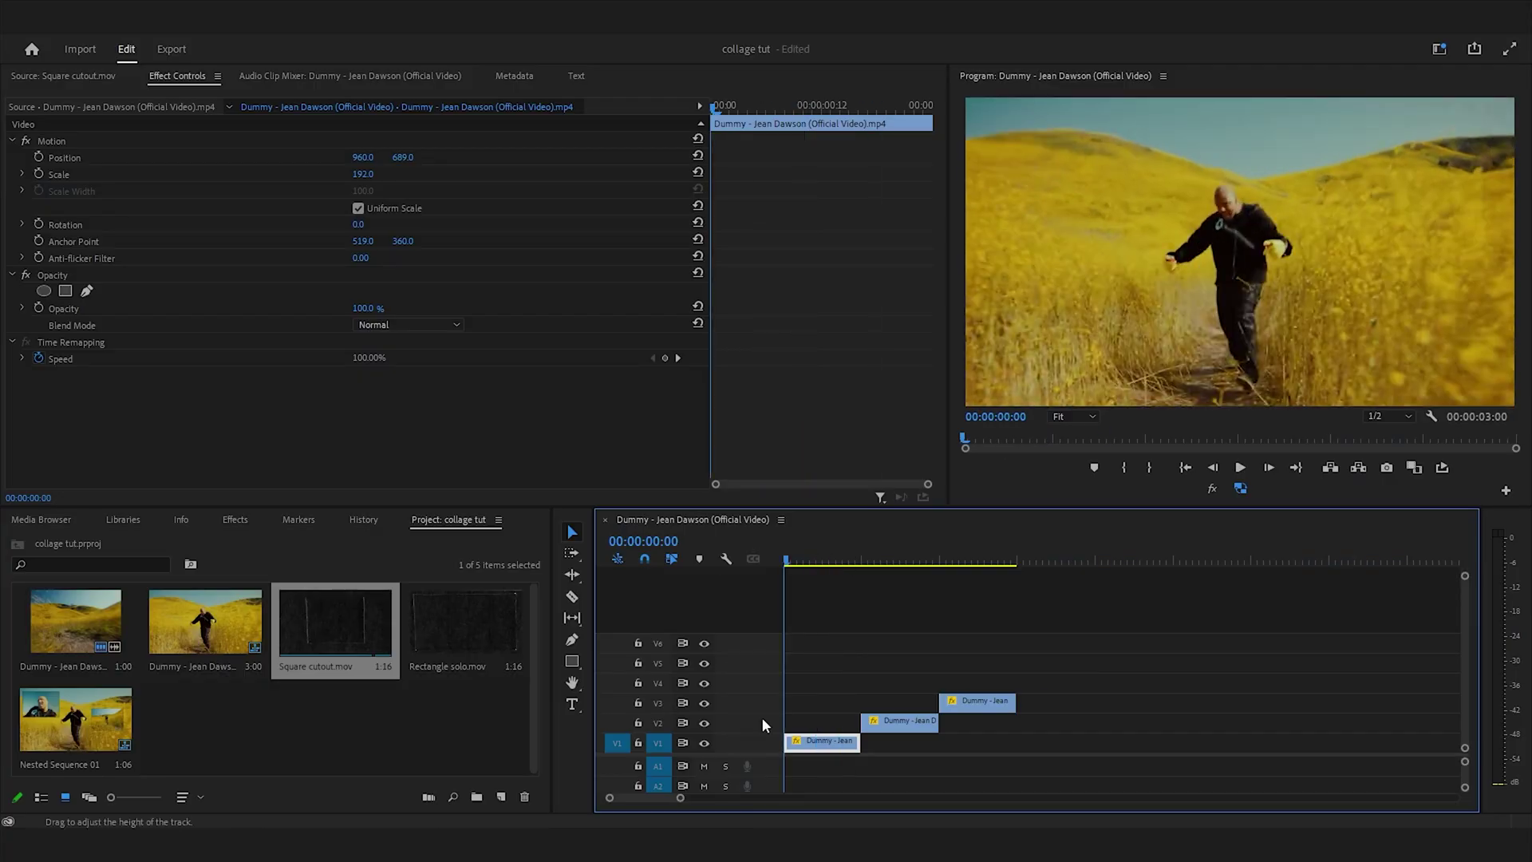
{"action": "key", "text": "space"}
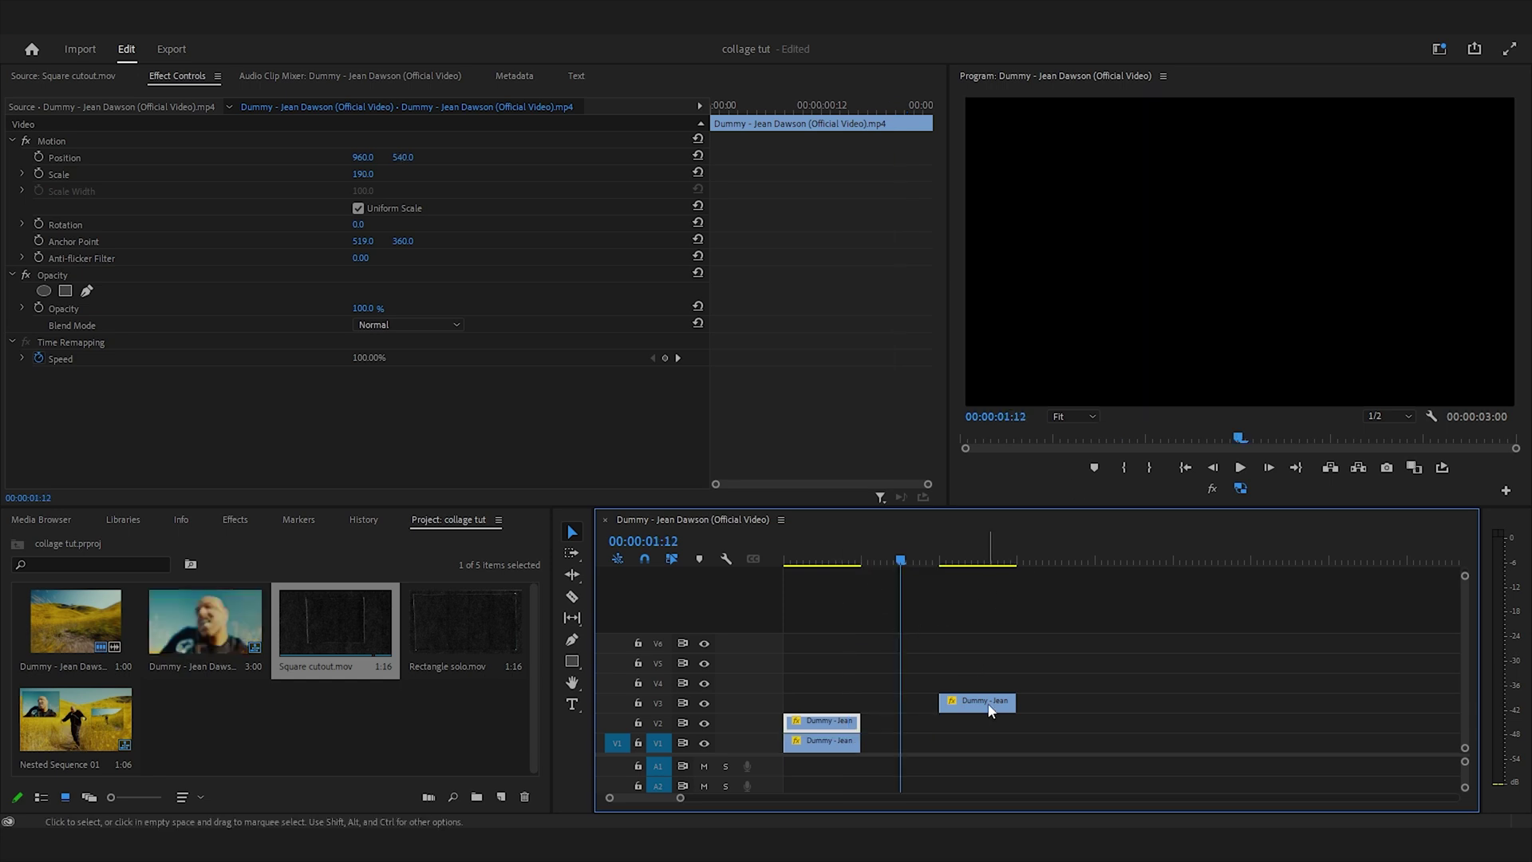
- Stack the V2 close-up clip over the V1 clip at the sequence start, with scale 58 and position 370, 311
{"action": "left_click_drag", "start_coordinate": [990, 705], "coordinate": [822, 709]}
{"action": "key", "text": "space"}
{"action": "key", "text": "space"}
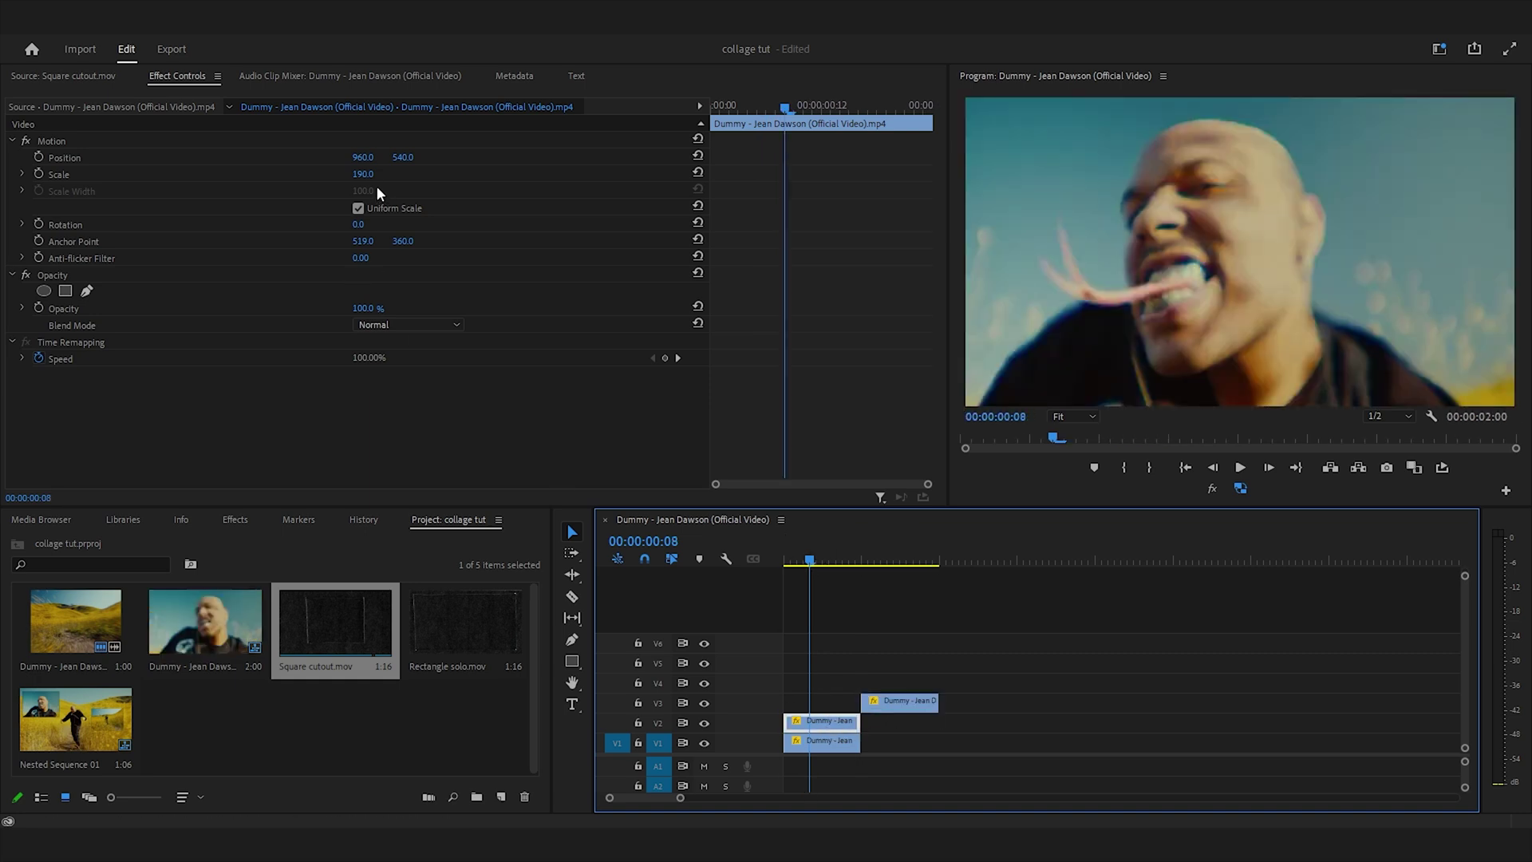
{"action": "left_click_drag", "start_coordinate": [364, 174], "coordinate": [265, 174]}
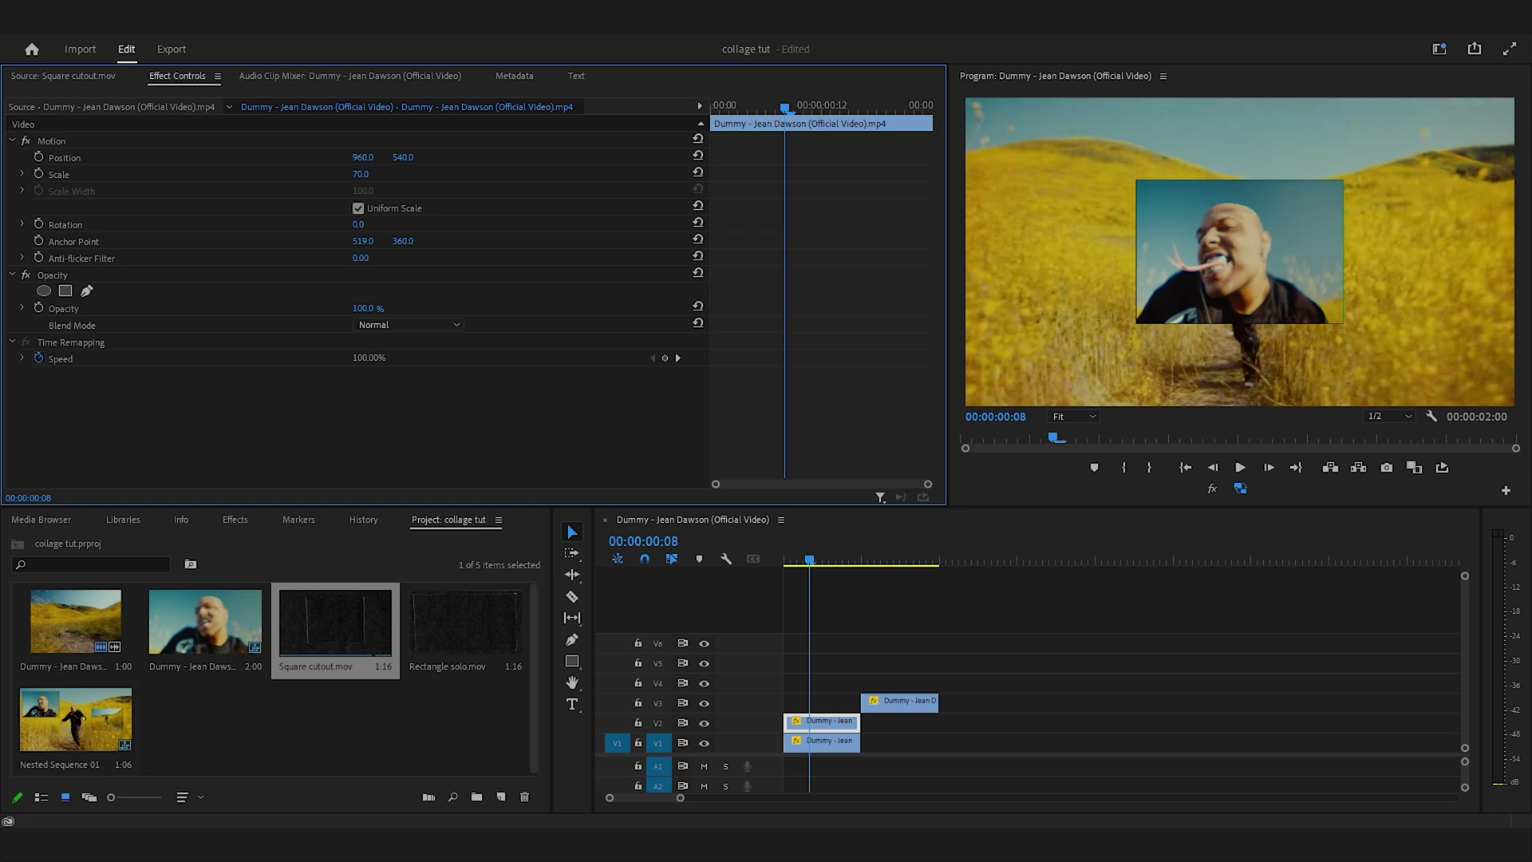
{"action": "left_click_drag", "start_coordinate": [362, 158], "coordinate": [316, 158]}
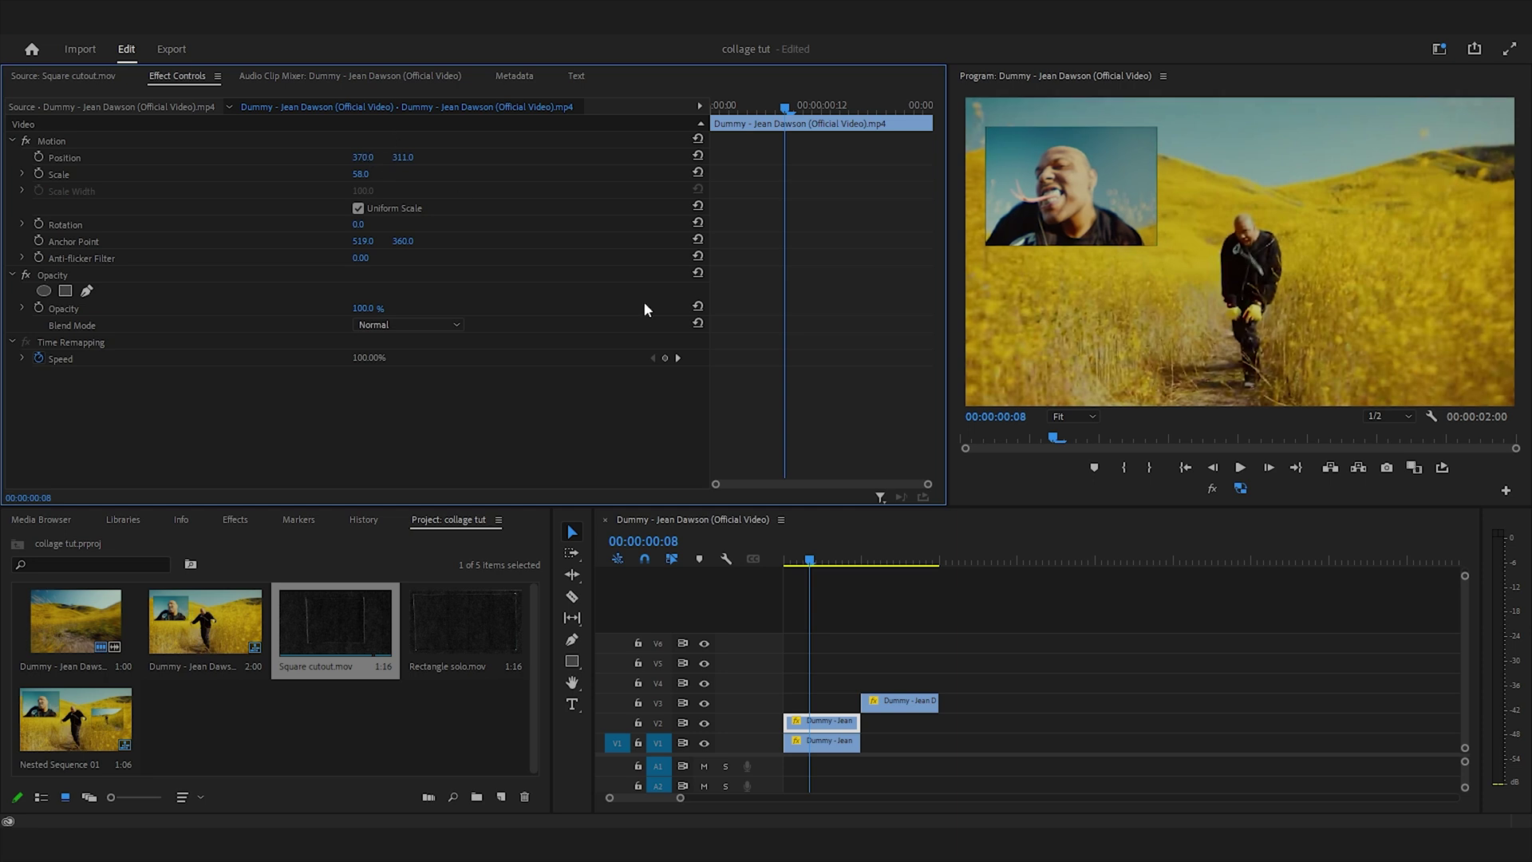
- Move the V3 clip to the sequence start above the other two, with scale 50 and position about 1547, 555
{"action": "left_click_drag", "start_coordinate": [888, 702], "coordinate": [800, 705]}
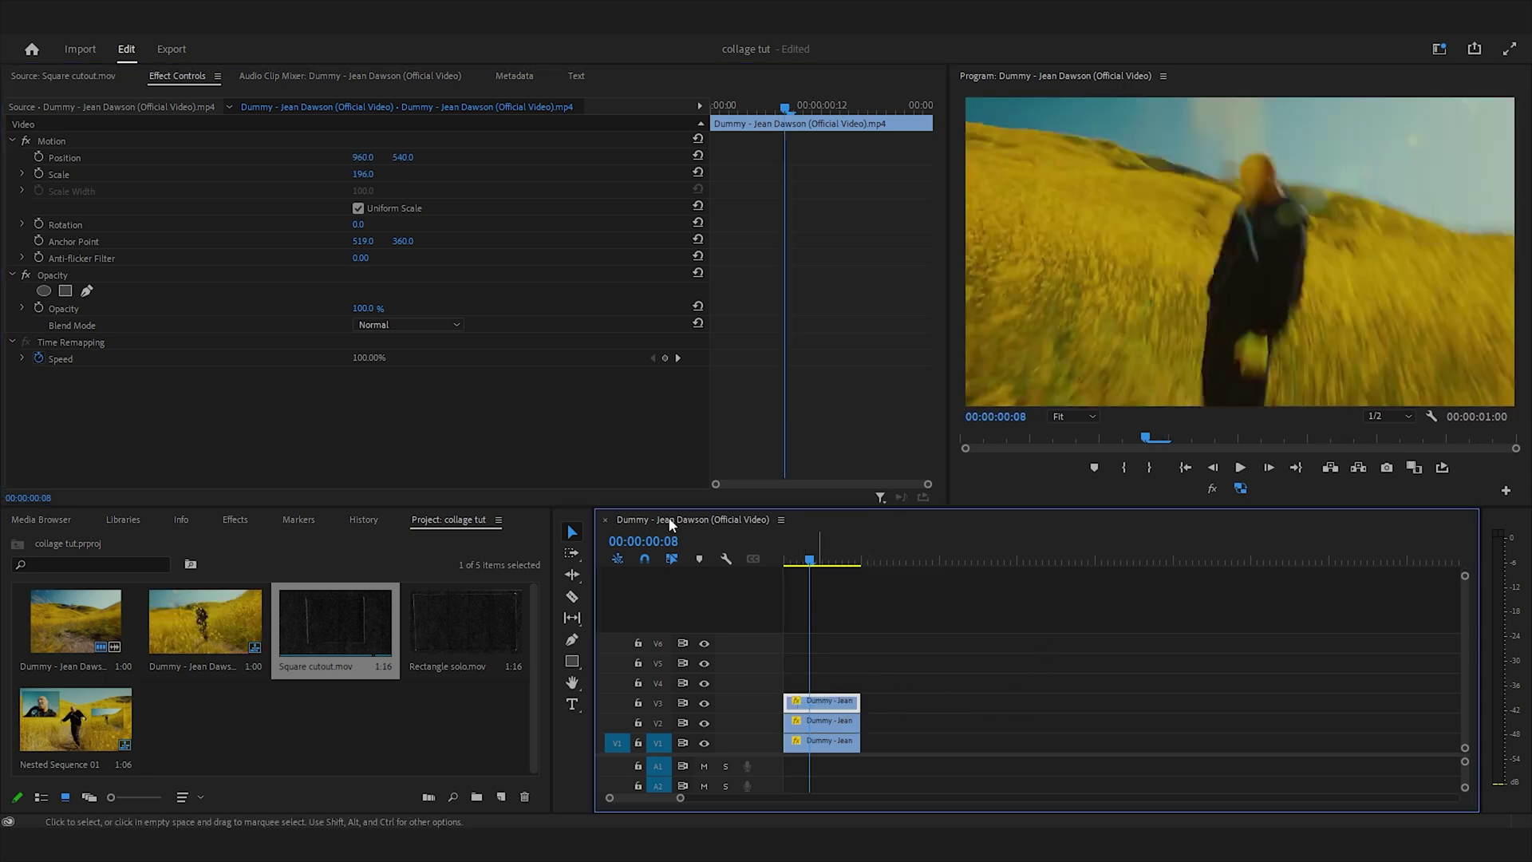
{"action": "left_click_drag", "start_coordinate": [357, 174], "coordinate": [241, 174]}
{"action": "left_click_drag", "start_coordinate": [364, 158], "coordinate": [417, 154]}
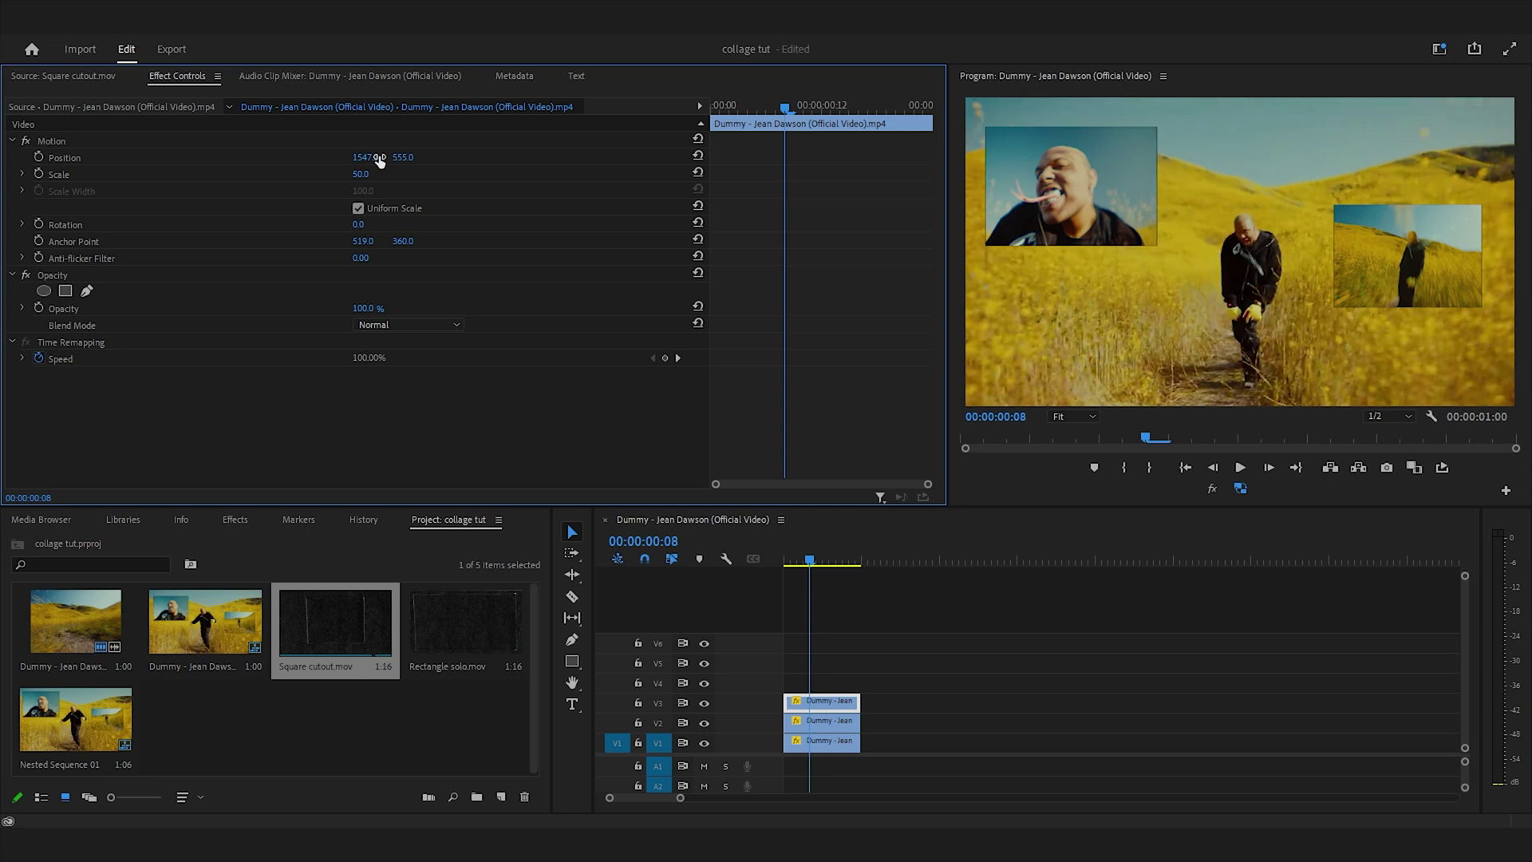
- Try the V3 clip in other spots against the playing footage and set its position to 1568, 603
{"action": "left_click_drag", "start_coordinate": [375, 157], "coordinate": [295, 157]}
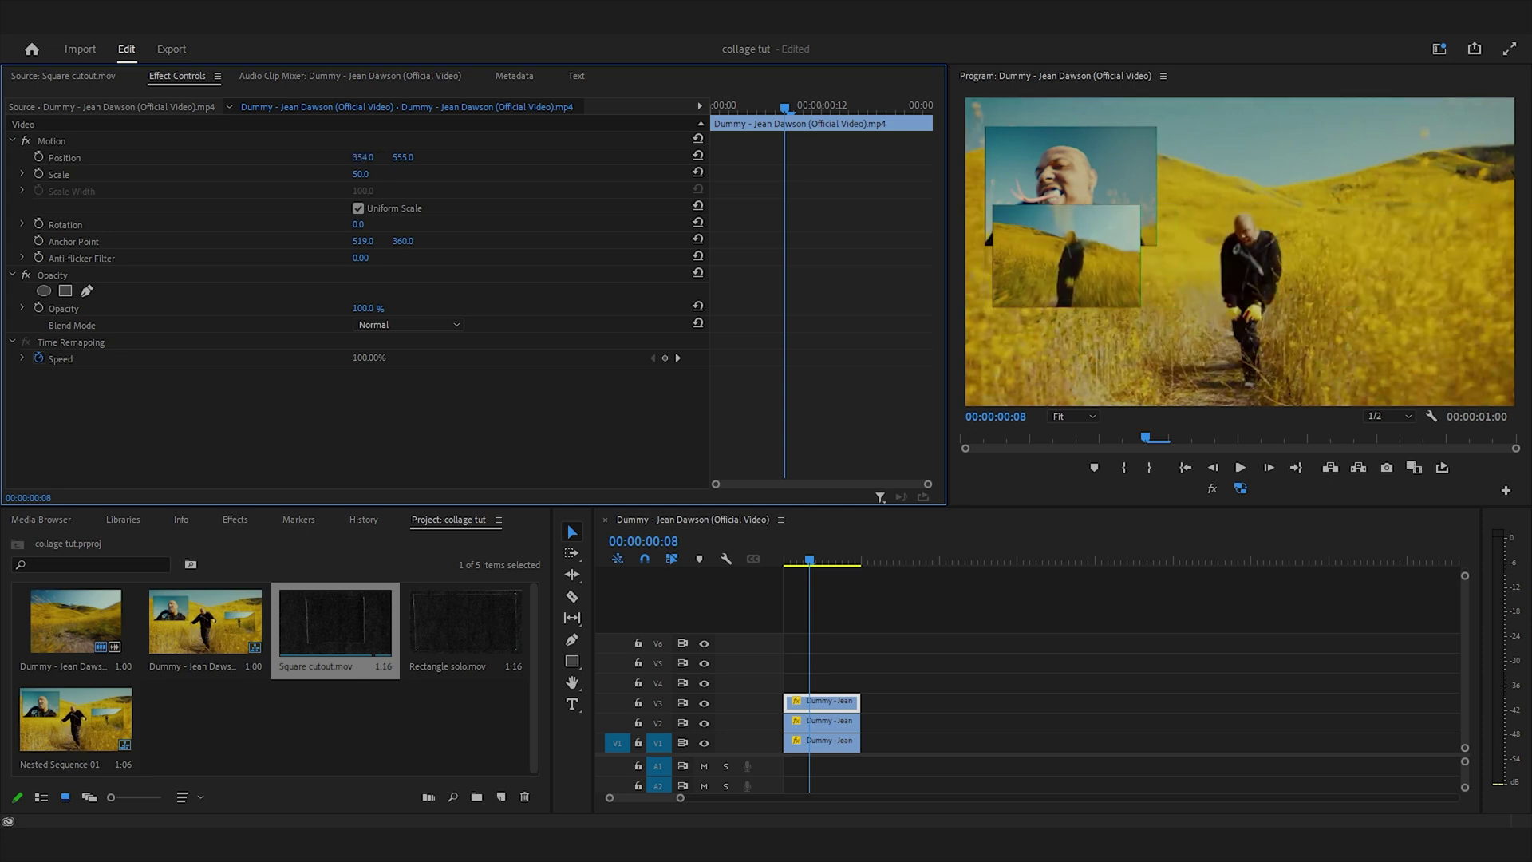
{"action": "key", "text": "space"}
{"action": "key", "text": "space"}
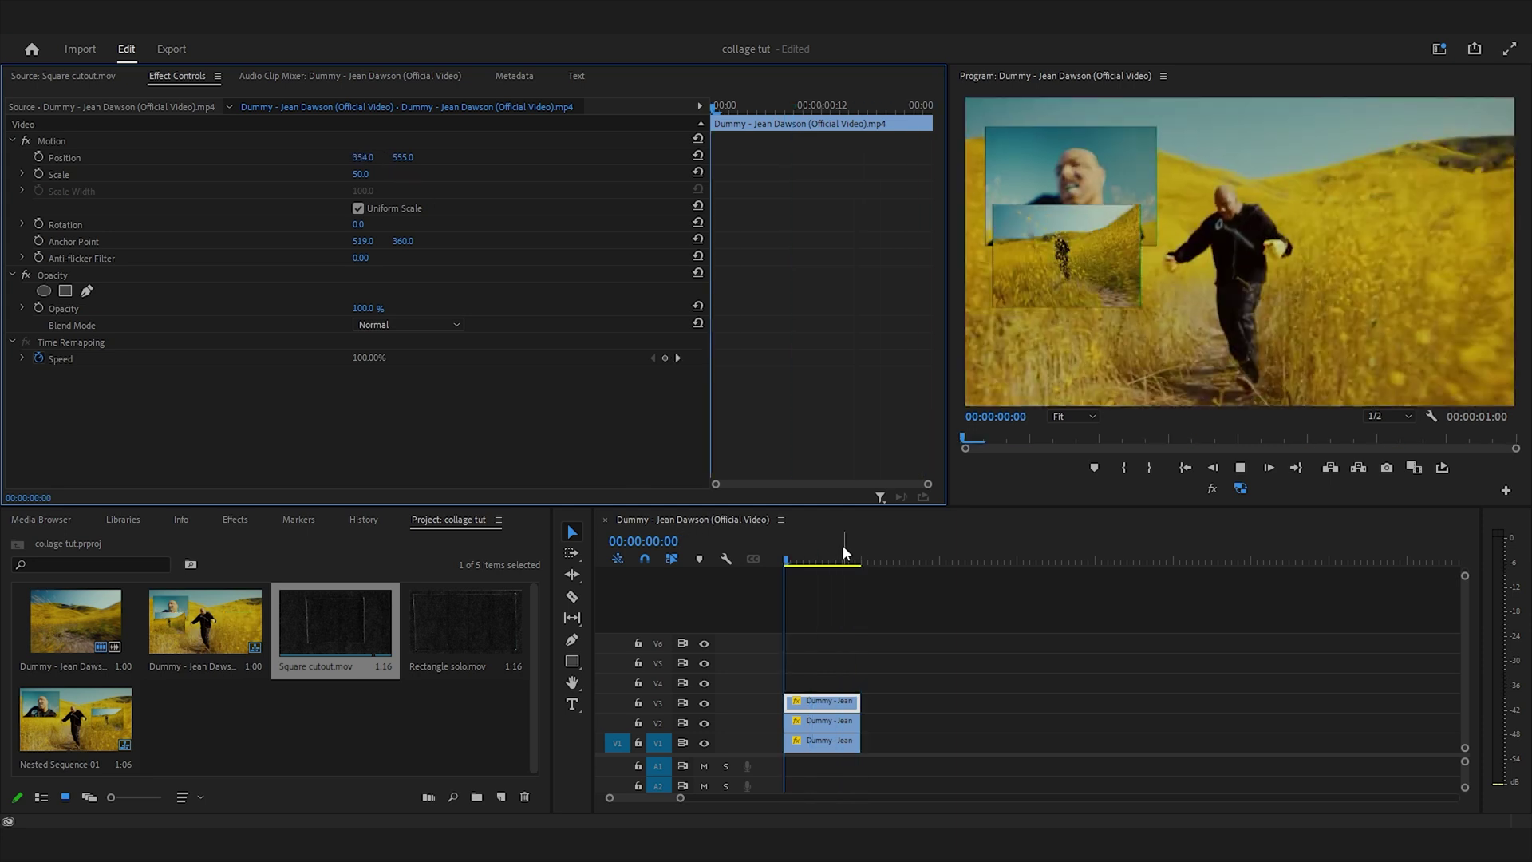
{"action": "left_click_drag", "start_coordinate": [837, 558], "coordinate": [750, 572]}
{"action": "left_click_drag", "start_coordinate": [354, 156], "coordinate": [478, 157]}
{"action": "key", "text": "space"}
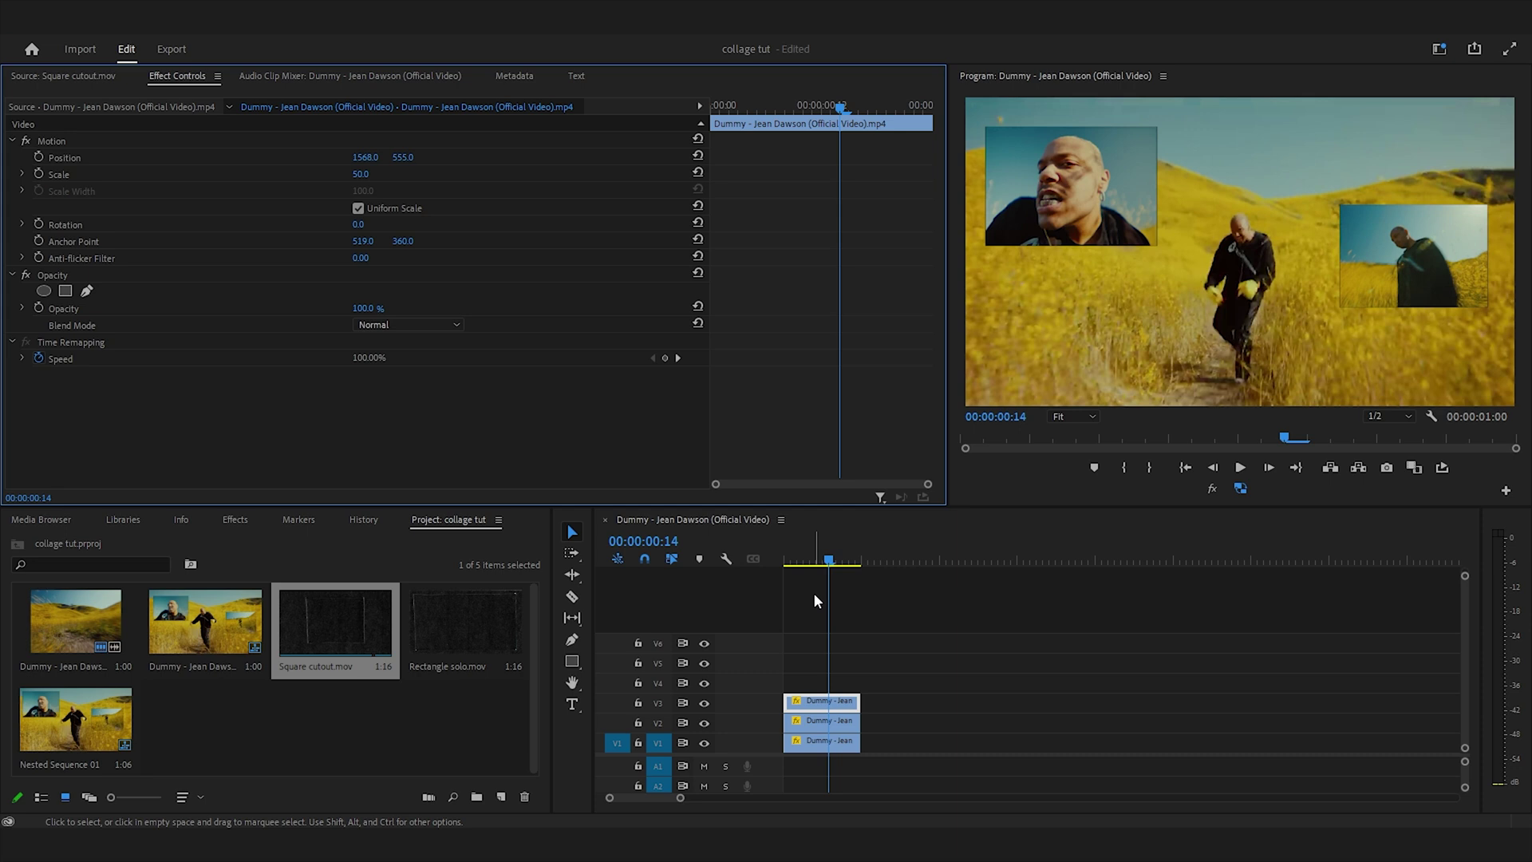
{"action": "left_click", "coordinate": [672, 577]}
{"action": "key", "text": "Home"}
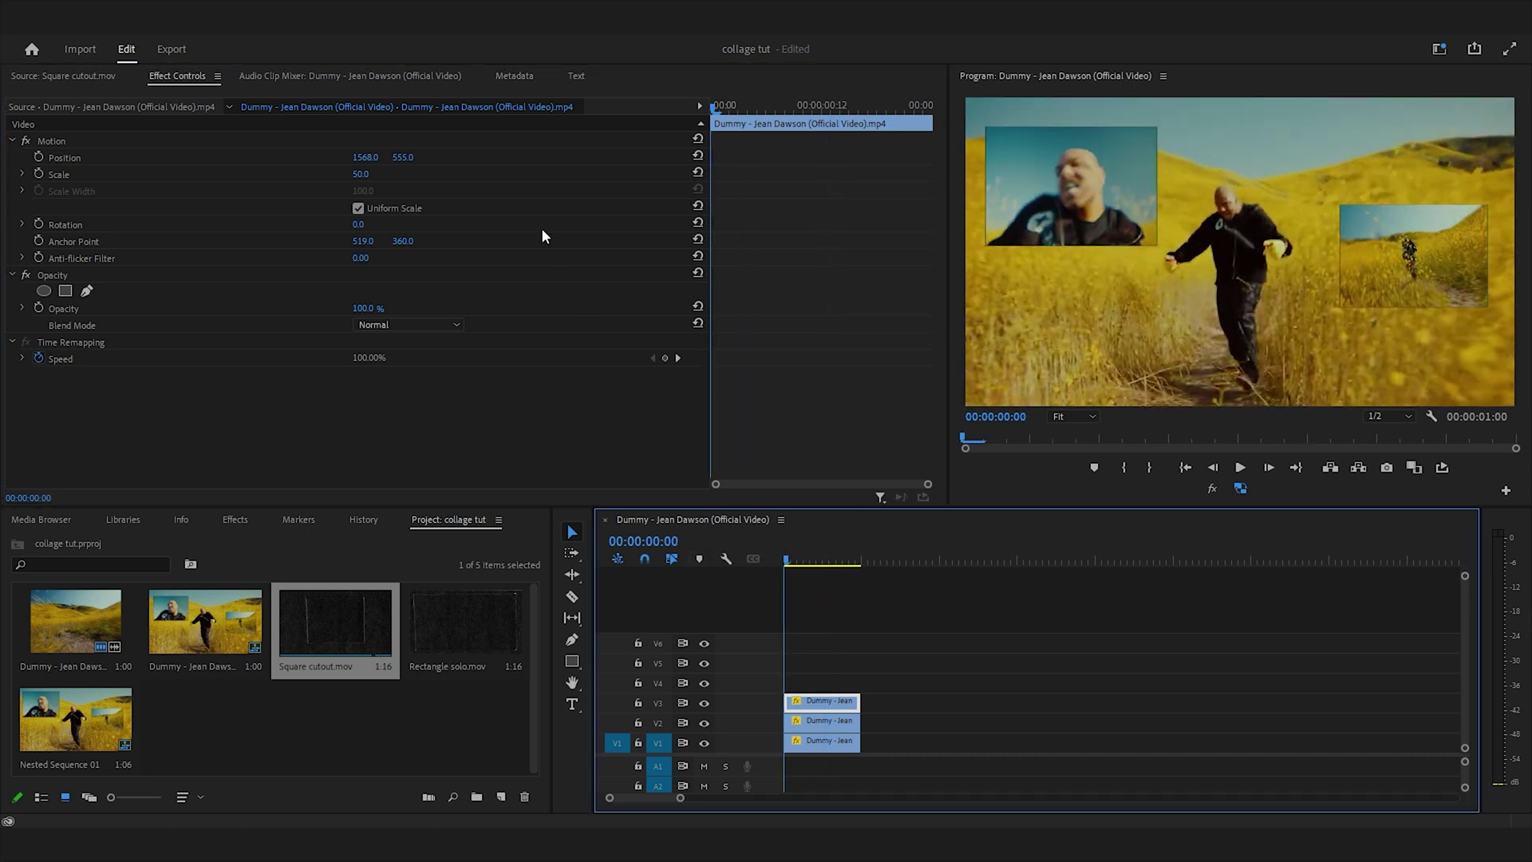
{"action": "left_click_drag", "start_coordinate": [401, 165], "coordinate": [1294, 155]}
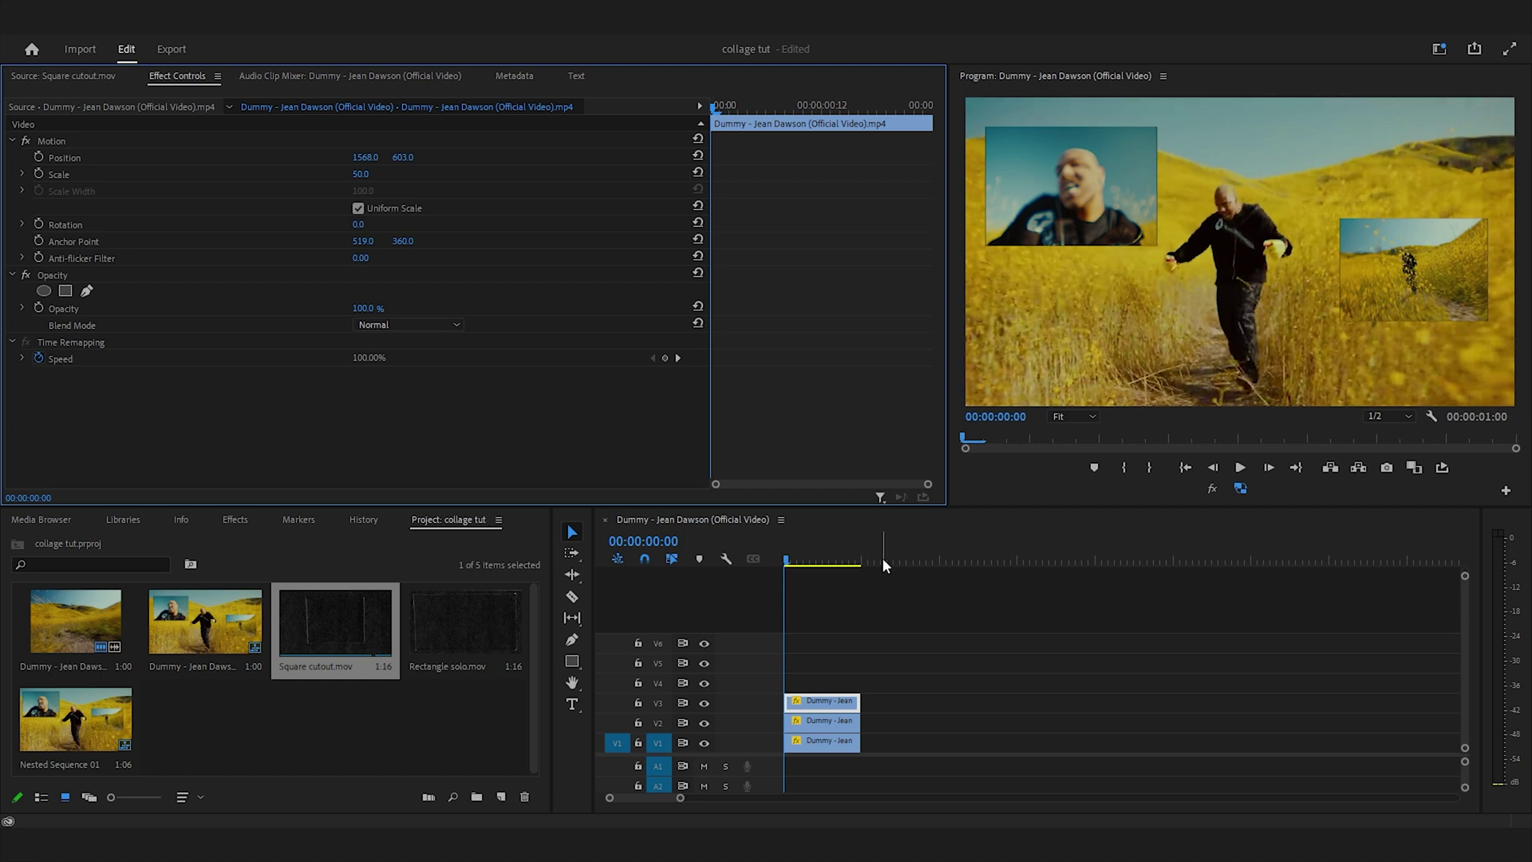
- Play and scrub through the three-layer collage to check the placement of the small clips
{"action": "left_click_drag", "start_coordinate": [882, 558], "coordinate": [731, 559]}
{"action": "key", "text": "space"}
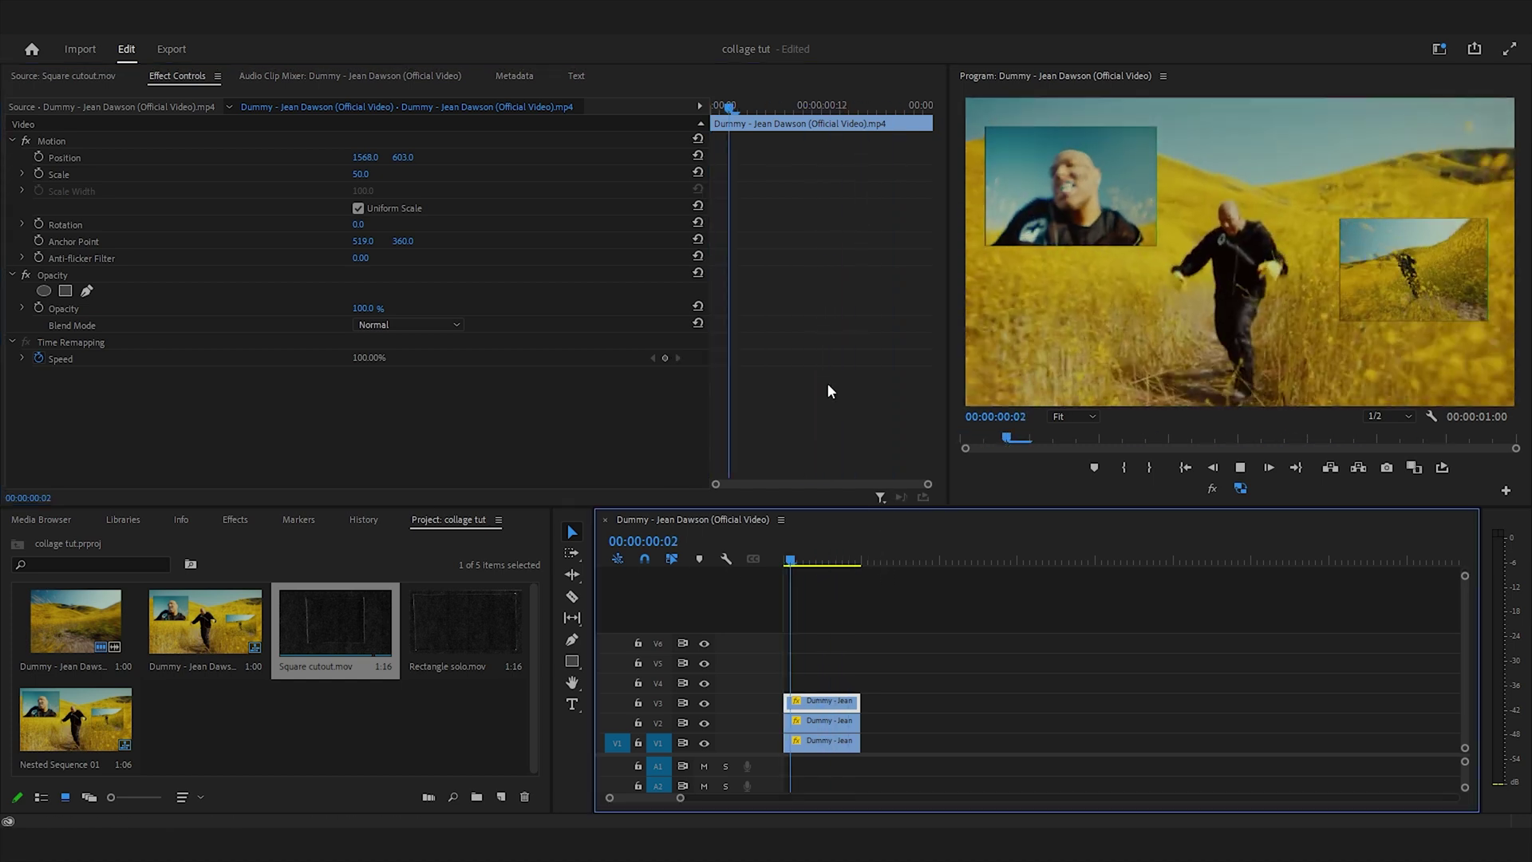
{"action": "key", "text": "space"}
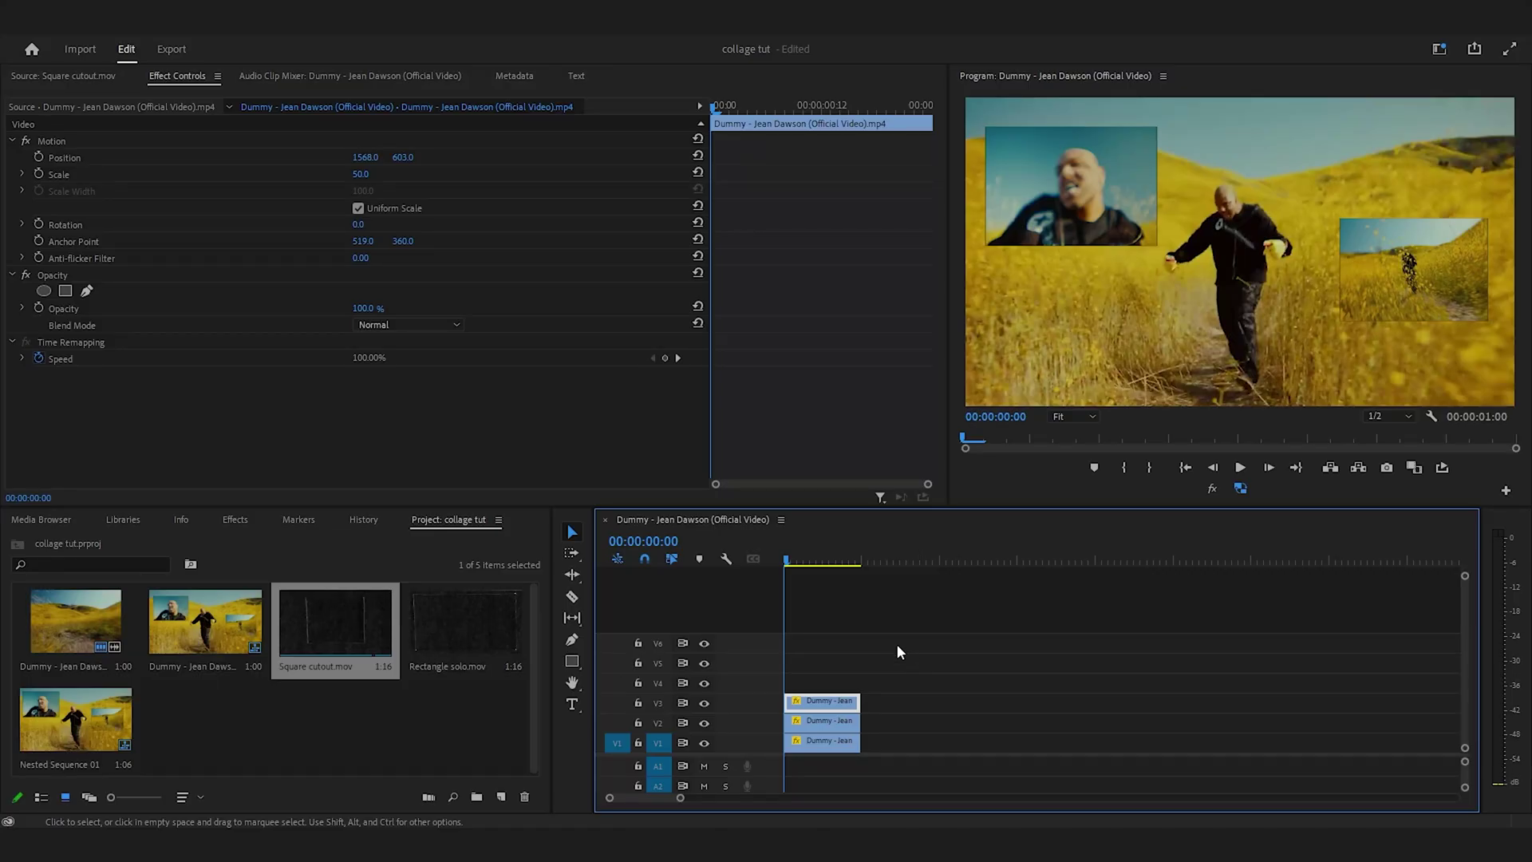
{"action": "key", "text": "space"}
{"action": "left_click", "coordinate": [845, 555]}
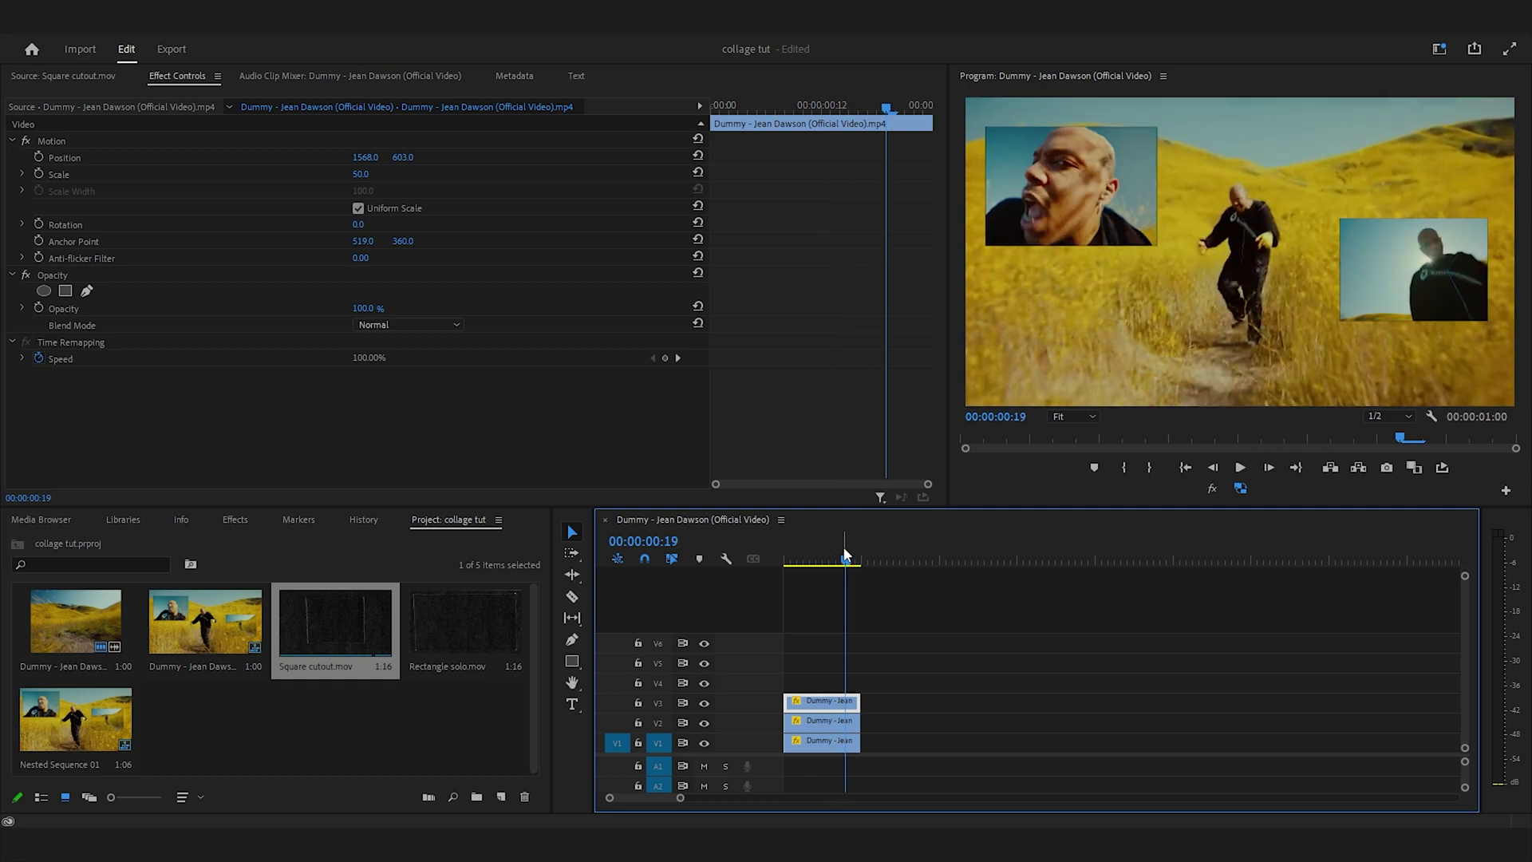
{"action": "mouse_move", "coordinate": [846, 554]}
{"action": "left_mouse_down"}
{"action": "mouse_move", "coordinate": [783, 558]}
{"action": "mouse_move", "coordinate": [832, 558]}
{"action": "left_mouse_up"}
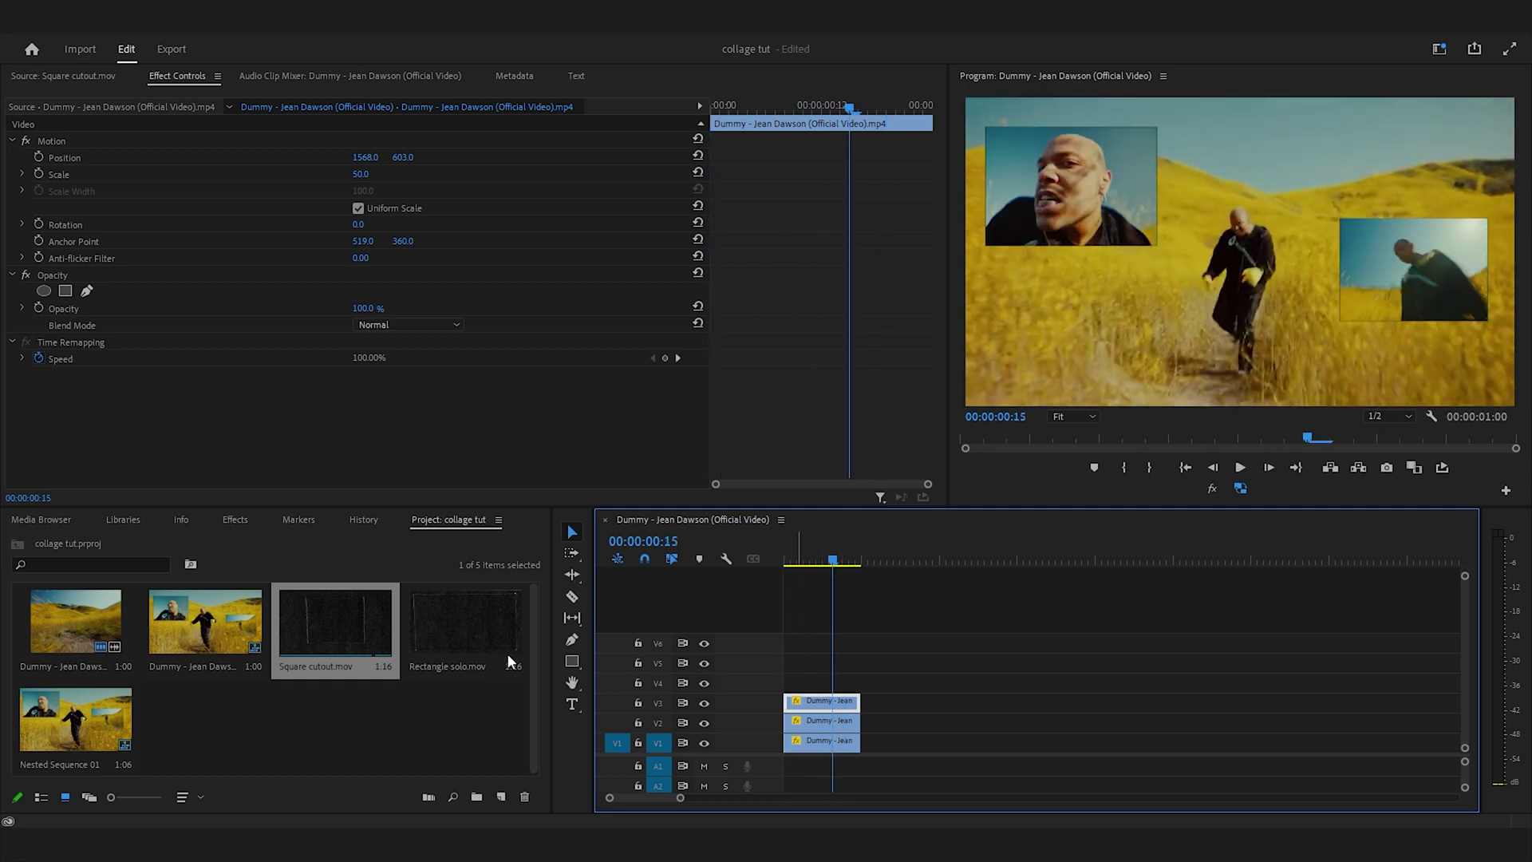
- Preview Square cutout.mov and add it on track V4 at the start of the sequence
{"action": "double_click", "coordinate": [332, 629]}
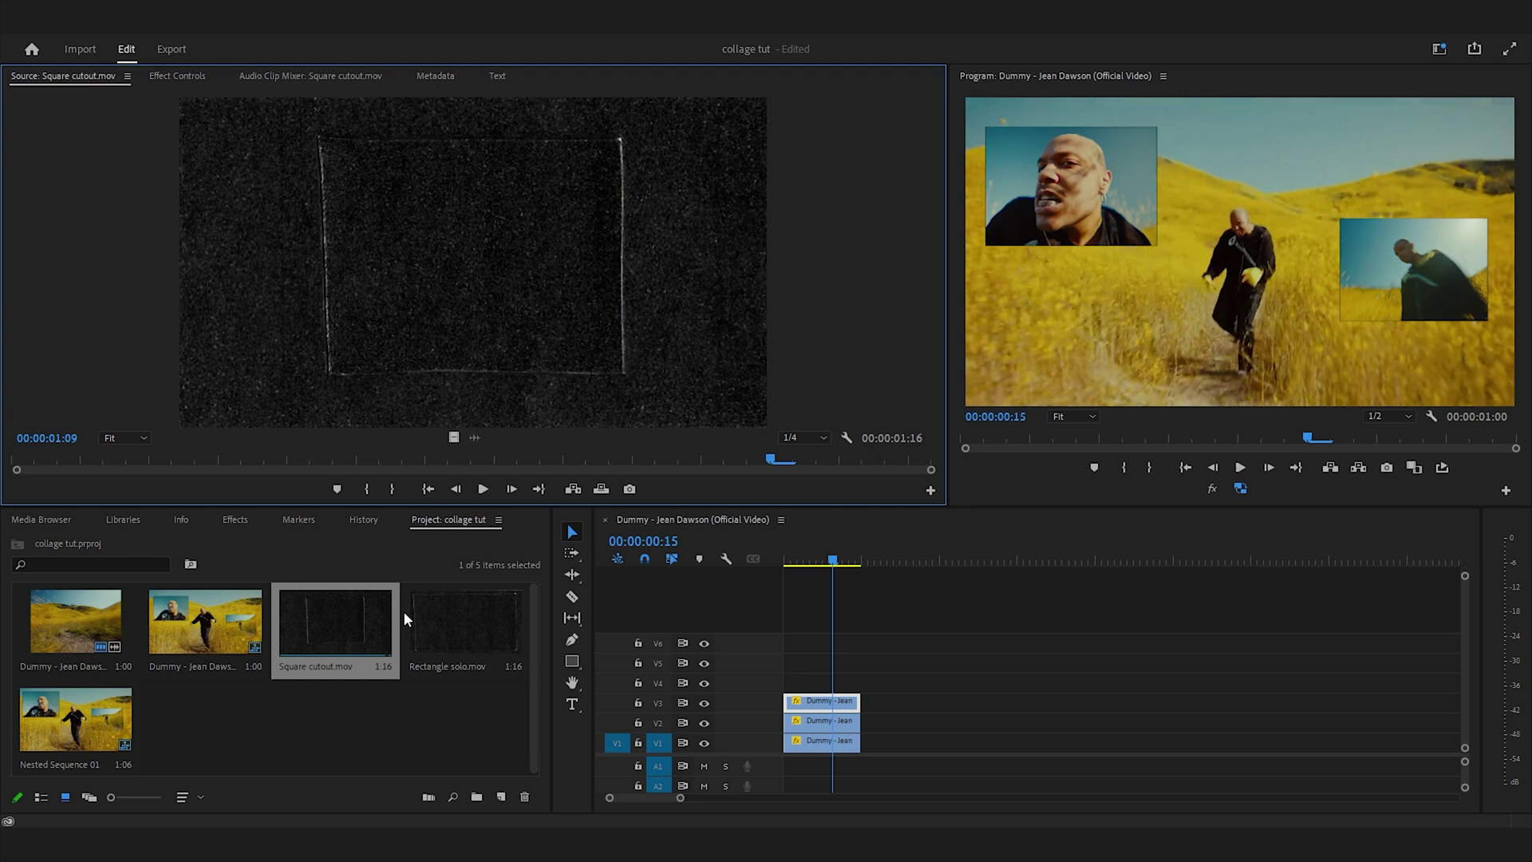
{"action": "left_click_drag", "start_coordinate": [323, 620], "coordinate": [775, 685]}
{"action": "left_click_drag", "start_coordinate": [832, 558], "coordinate": [758, 555]}
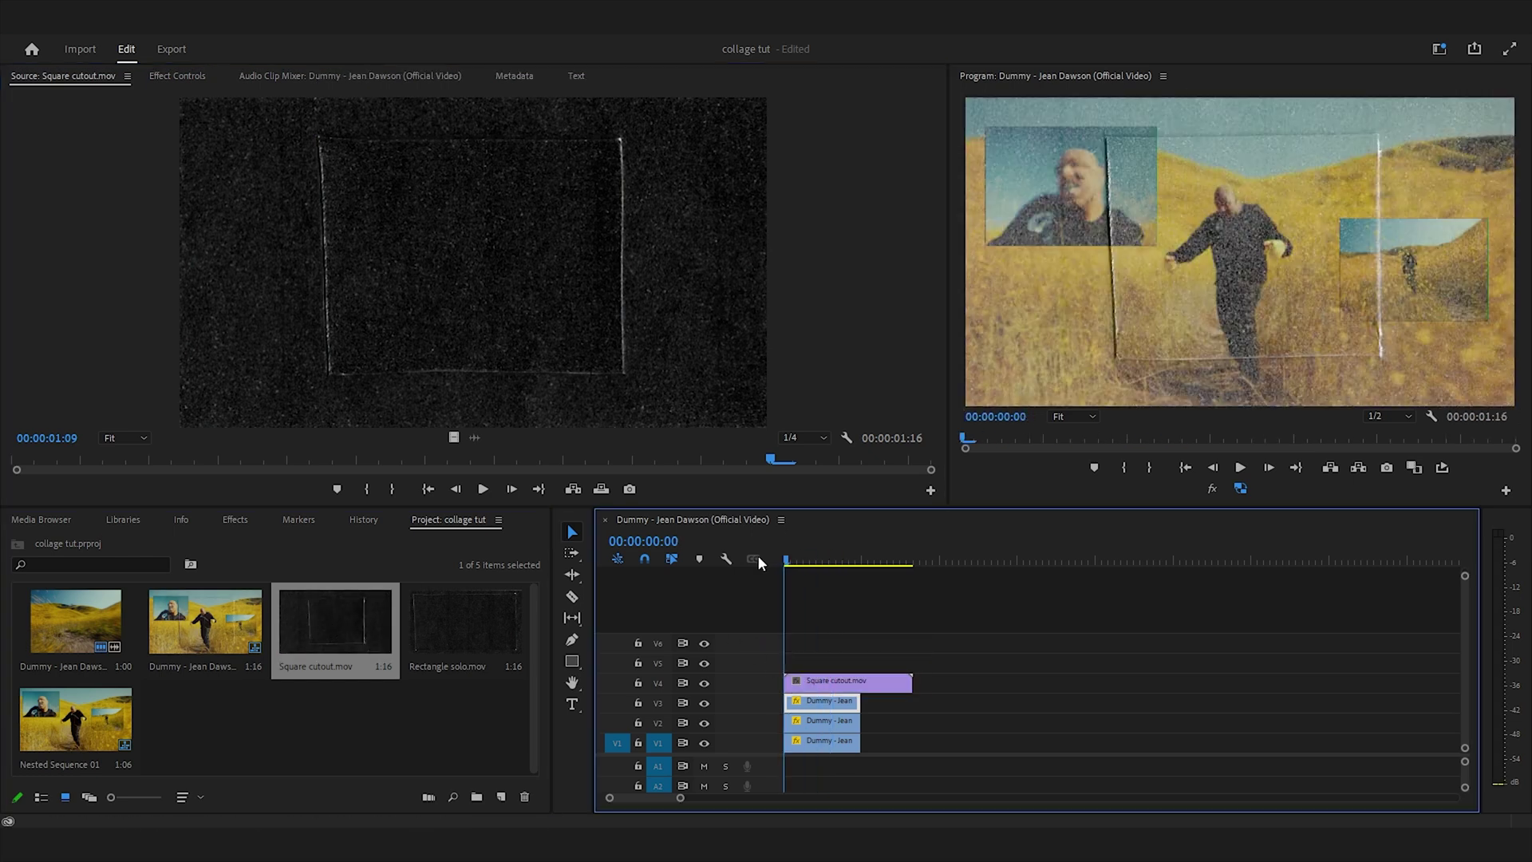
- Scale the Square cutout overlay to 48 and place it over the V3 picture at about 1551.6, 612.6
{"action": "left_click", "coordinate": [830, 679]}
{"action": "left_click", "coordinate": [179, 74]}
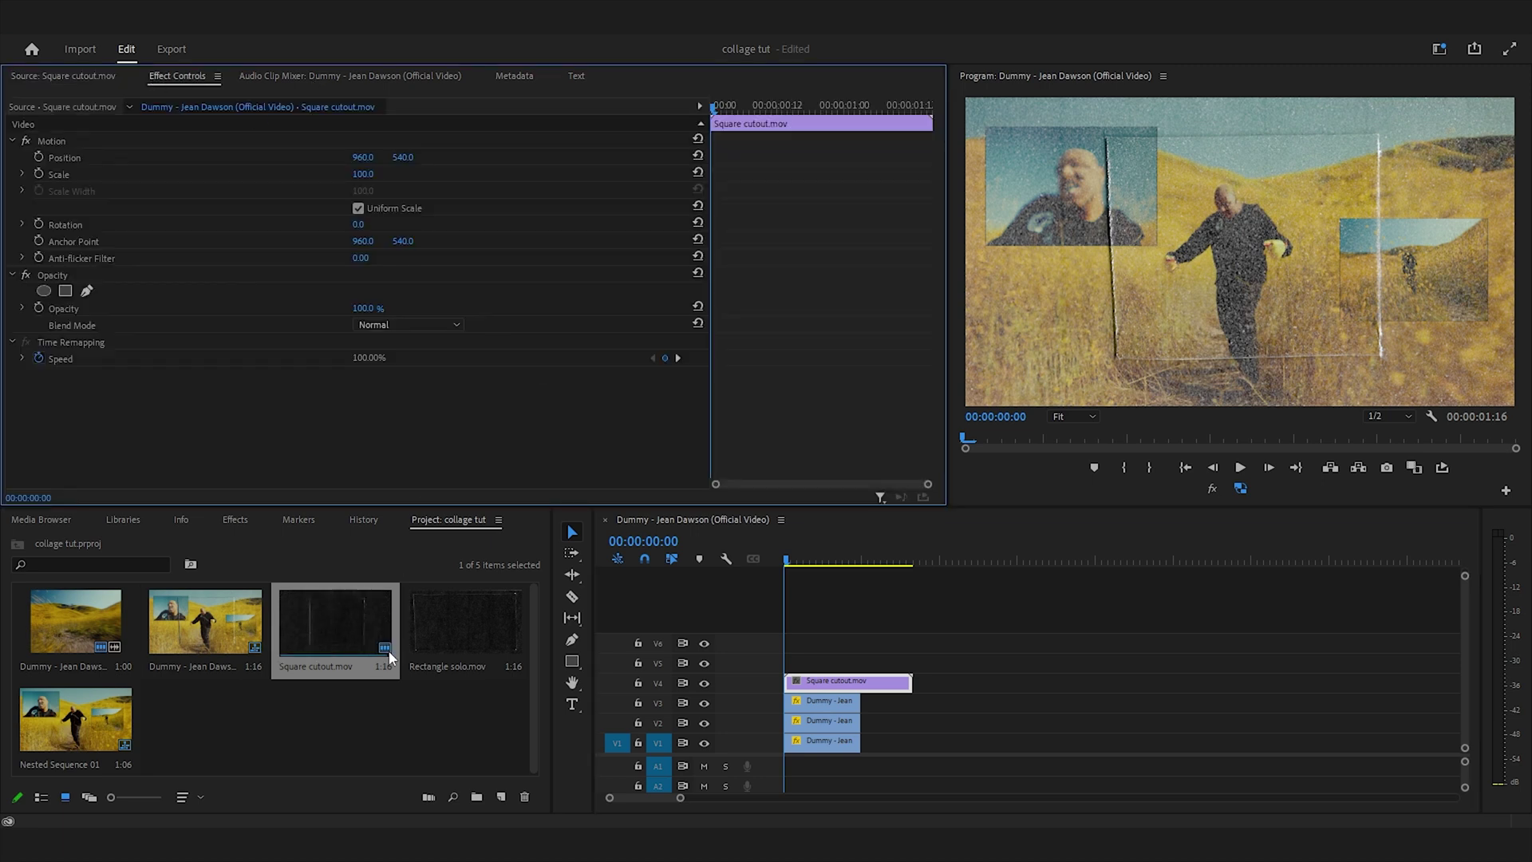
{"action": "left_click_drag", "start_coordinate": [363, 173], "coordinate": [321, 173]}
{"action": "left_click", "coordinate": [112, 140]}
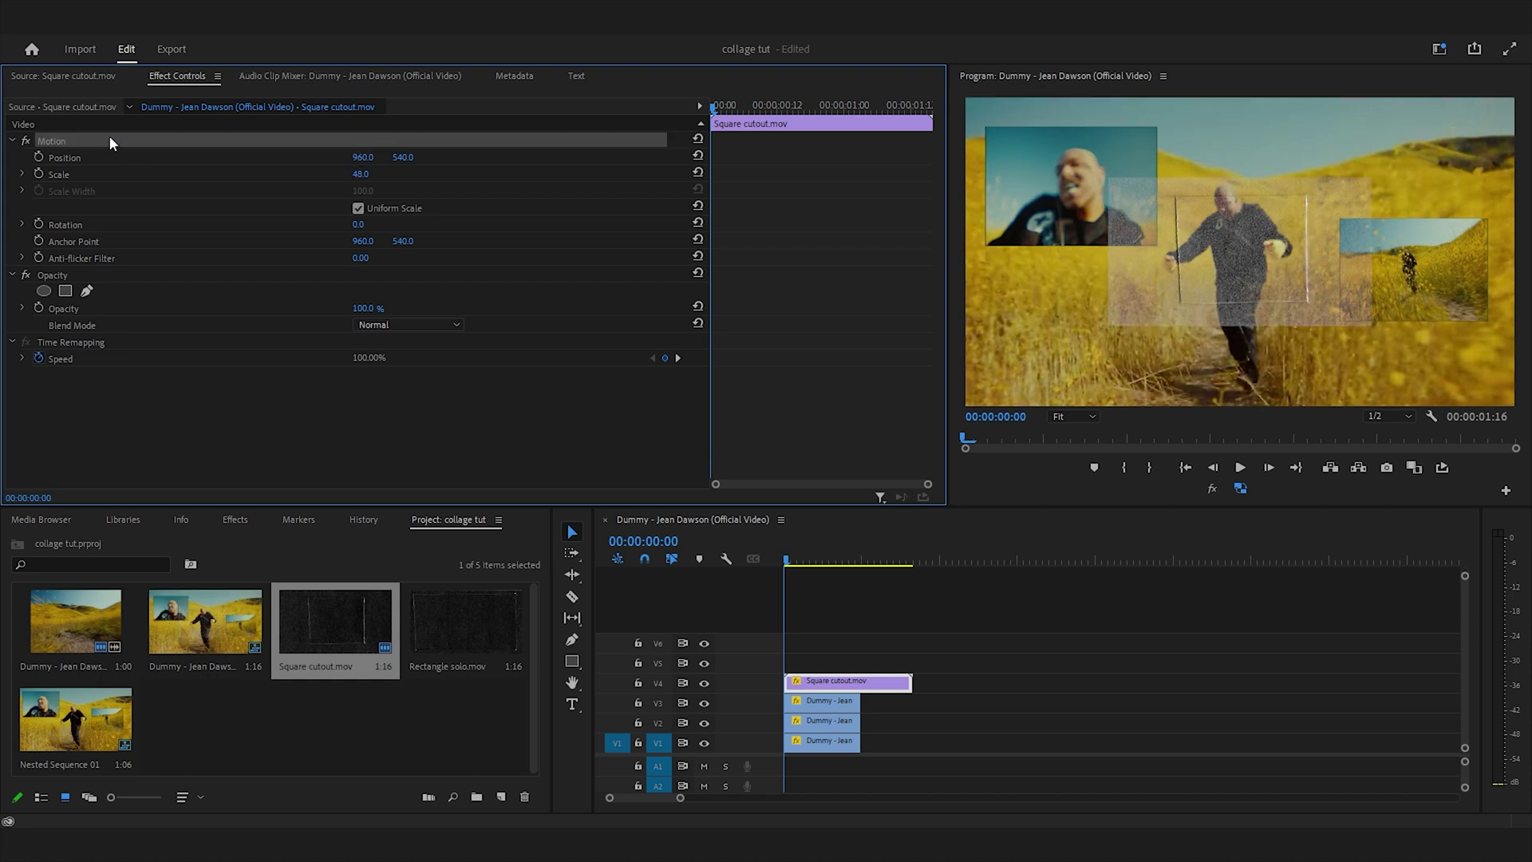
{"action": "left_click_drag", "start_coordinate": [1235, 260], "coordinate": [1495, 290]}
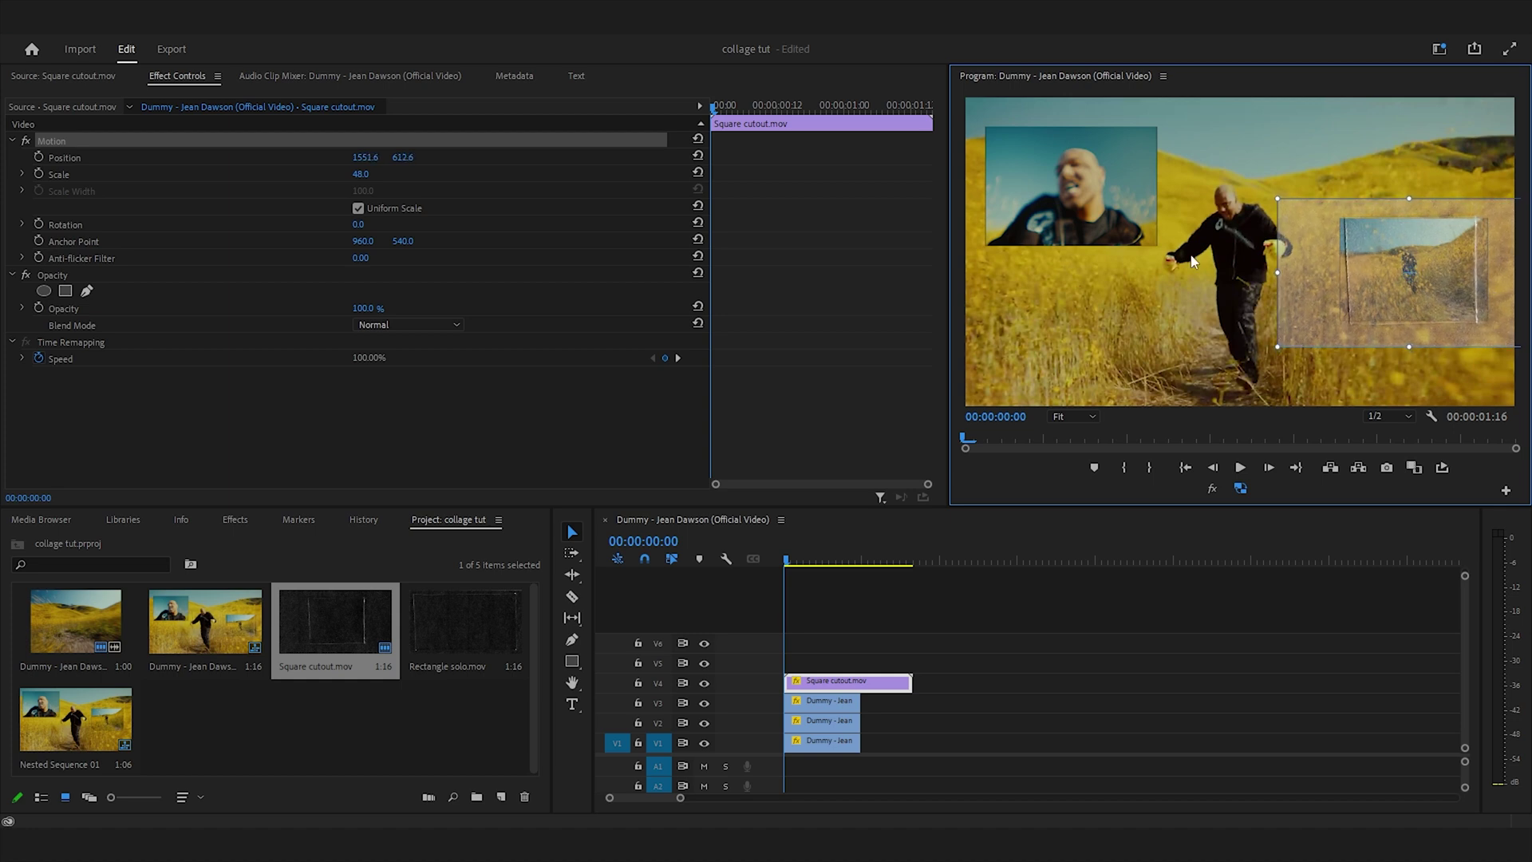
- Draw a closed four-point opacity mask with the Pen around the white frame of the Square cutout overlay
{"action": "left_click", "coordinate": [87, 289]}
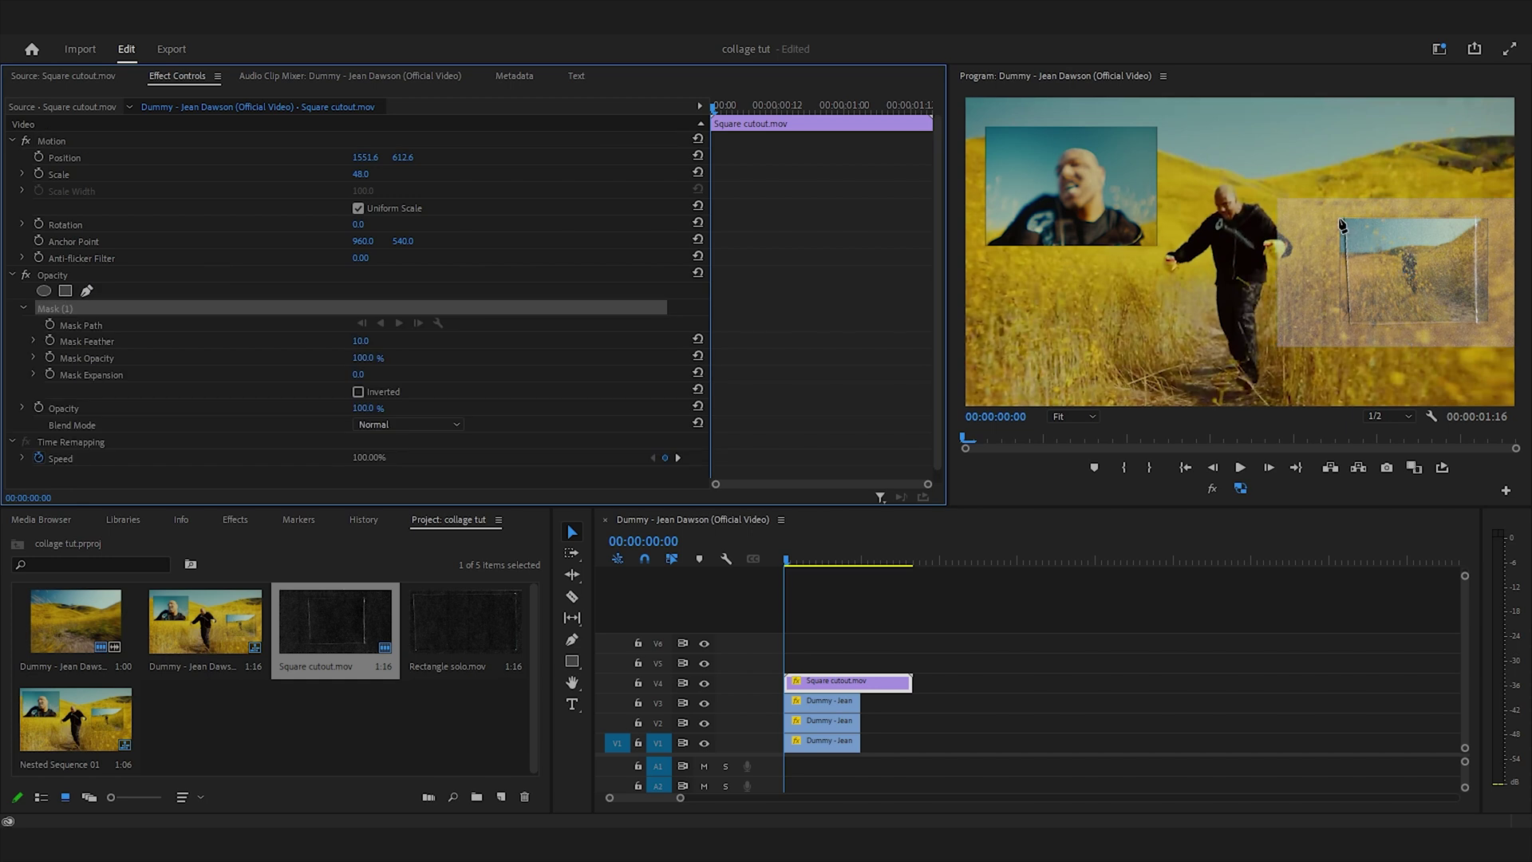
{"action": "left_click", "coordinate": [1338, 216]}
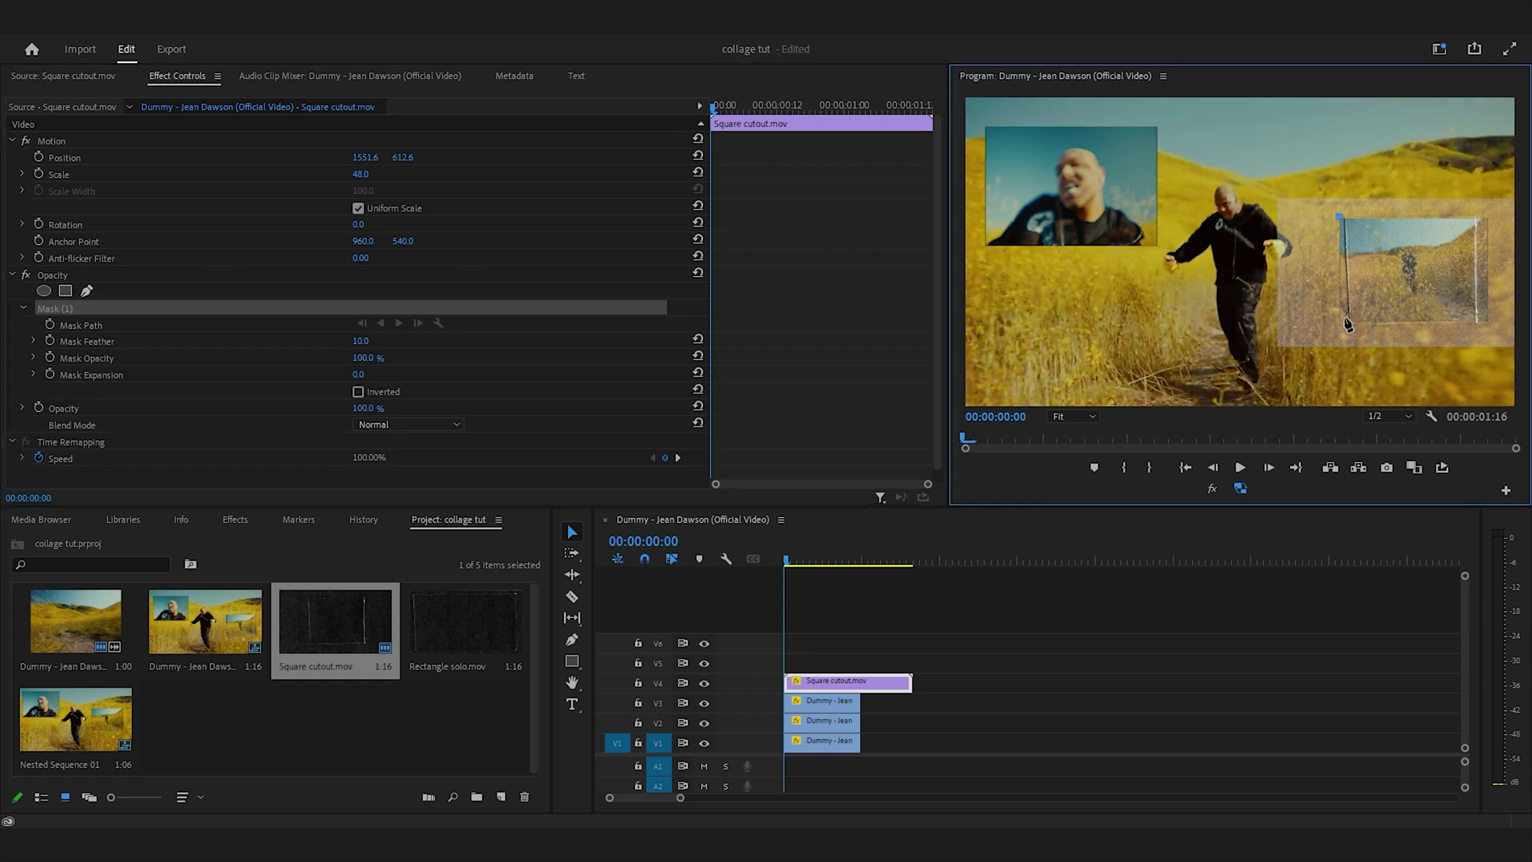
{"action": "left_click", "coordinate": [1341, 325]}
{"action": "left_click", "coordinate": [1484, 325]}
{"action": "left_click", "coordinate": [1485, 216]}
{"action": "left_click", "coordinate": [1341, 216]}
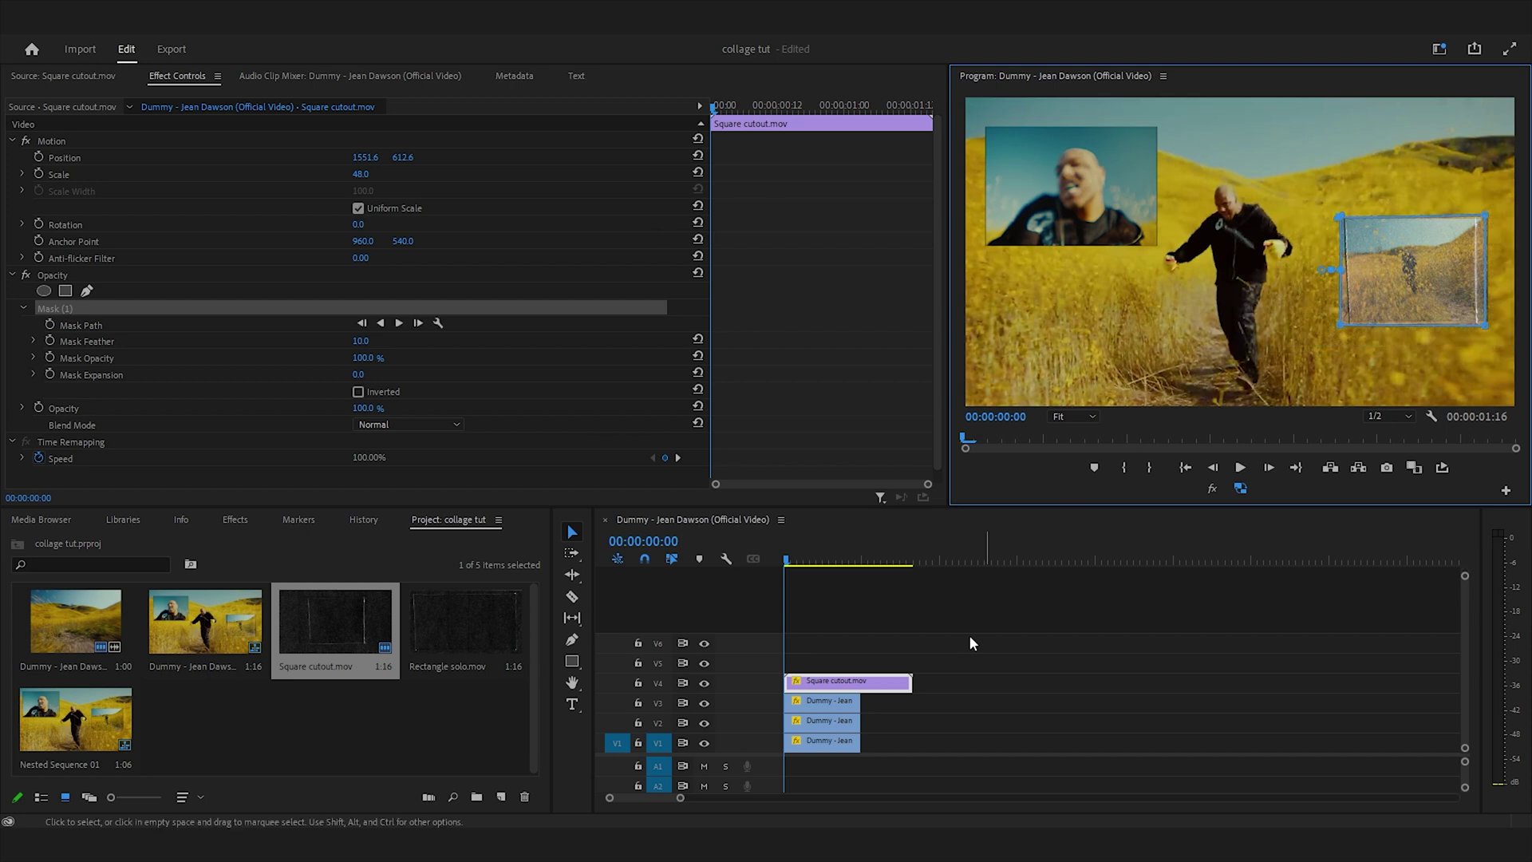
- Set the overlay's mask feather to 83 and check the softened edge in playback
{"action": "key", "text": "space"}
{"action": "key", "text": "space"}
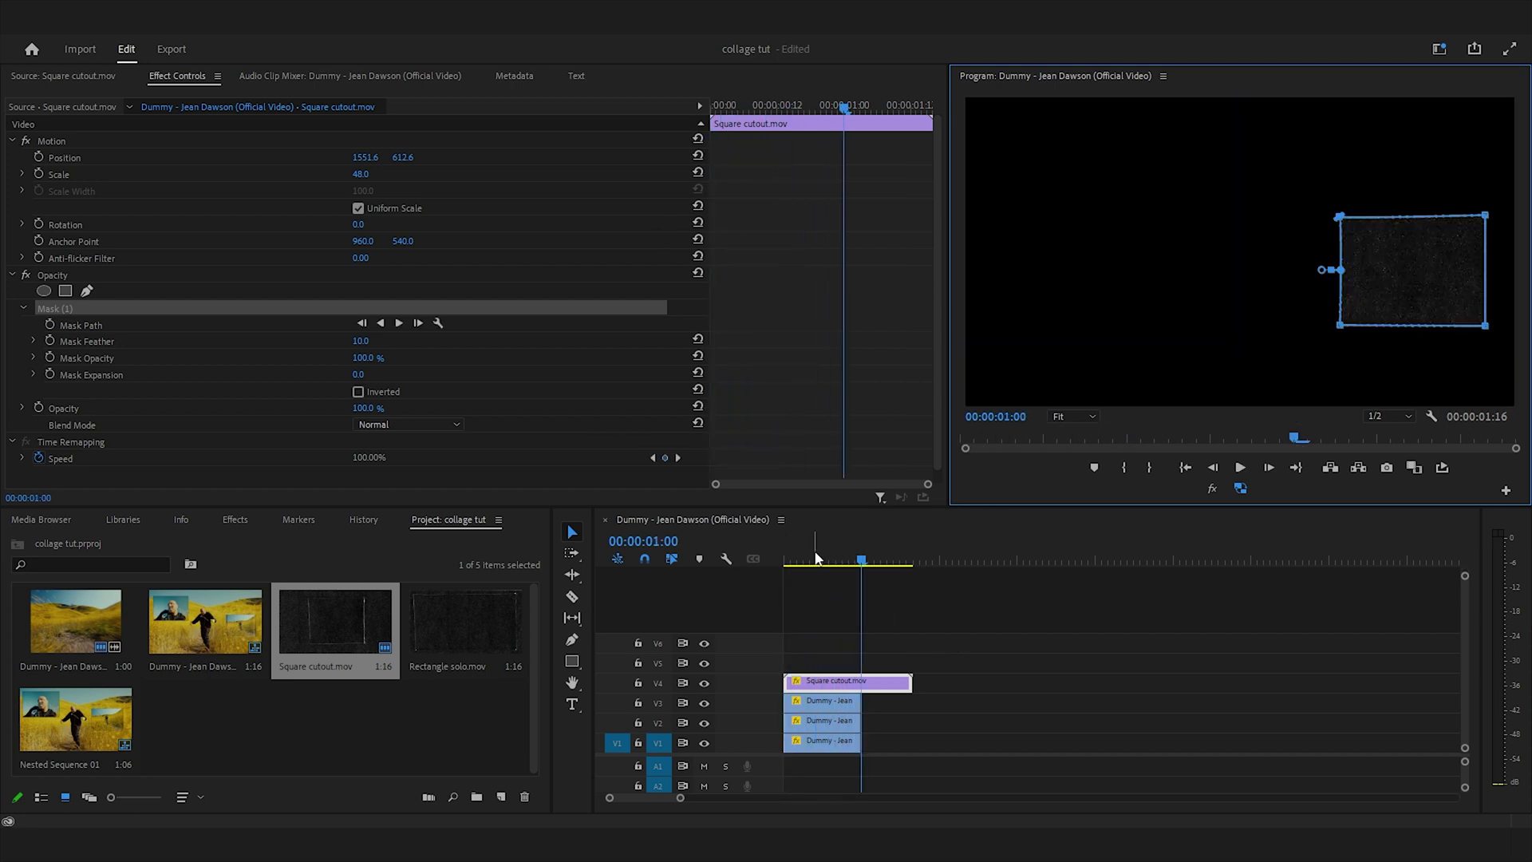
{"action": "left_click", "coordinate": [782, 558]}
{"action": "left_click_drag", "start_coordinate": [360, 340], "coordinate": [391, 341]}
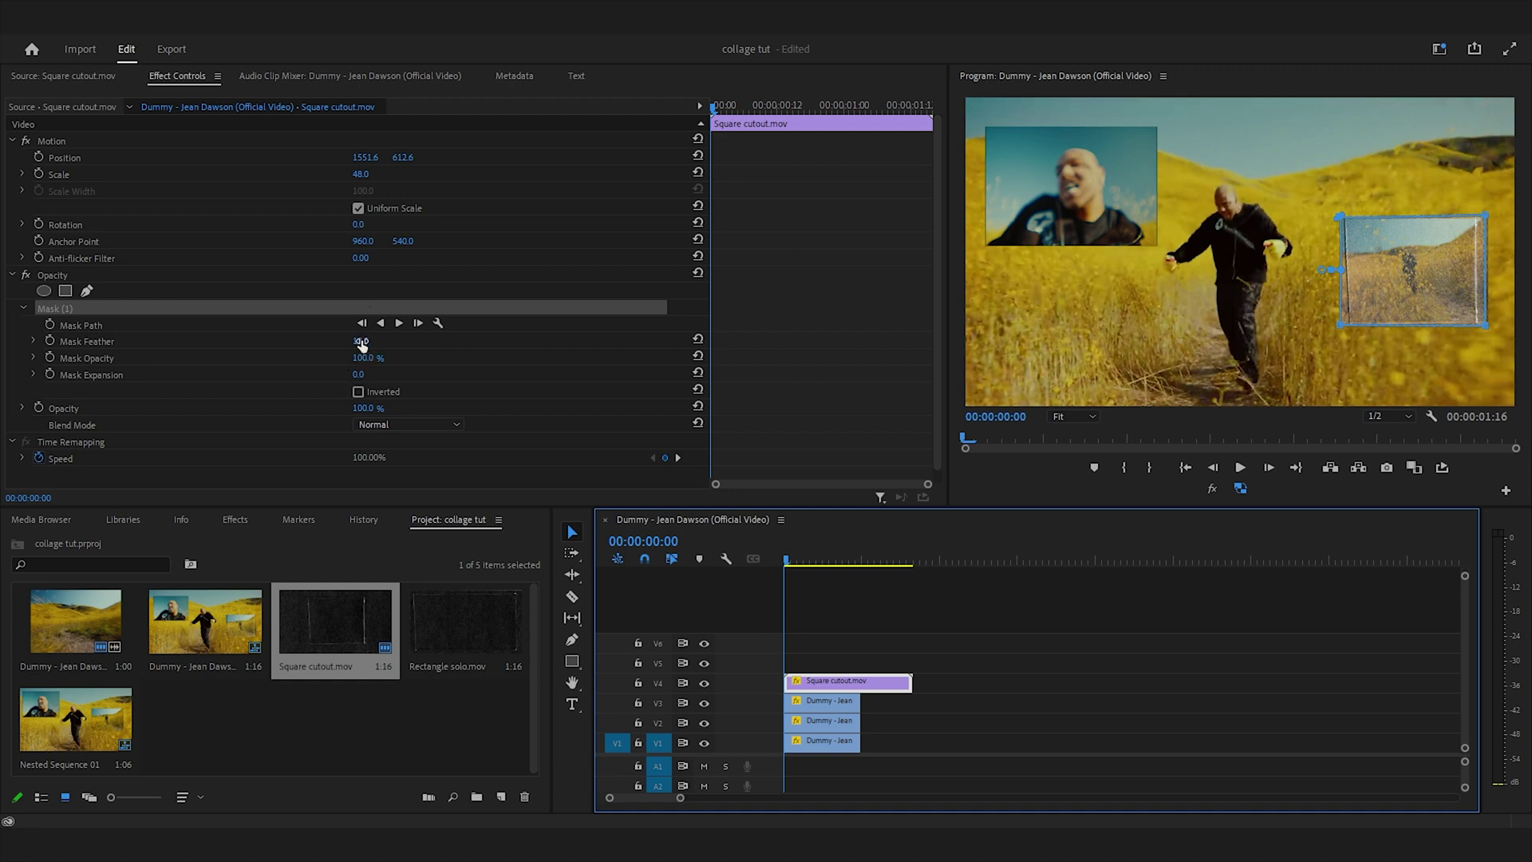
{"action": "left_click", "coordinate": [863, 616]}
{"action": "left_click", "coordinate": [820, 683]}
{"action": "key", "text": "space"}
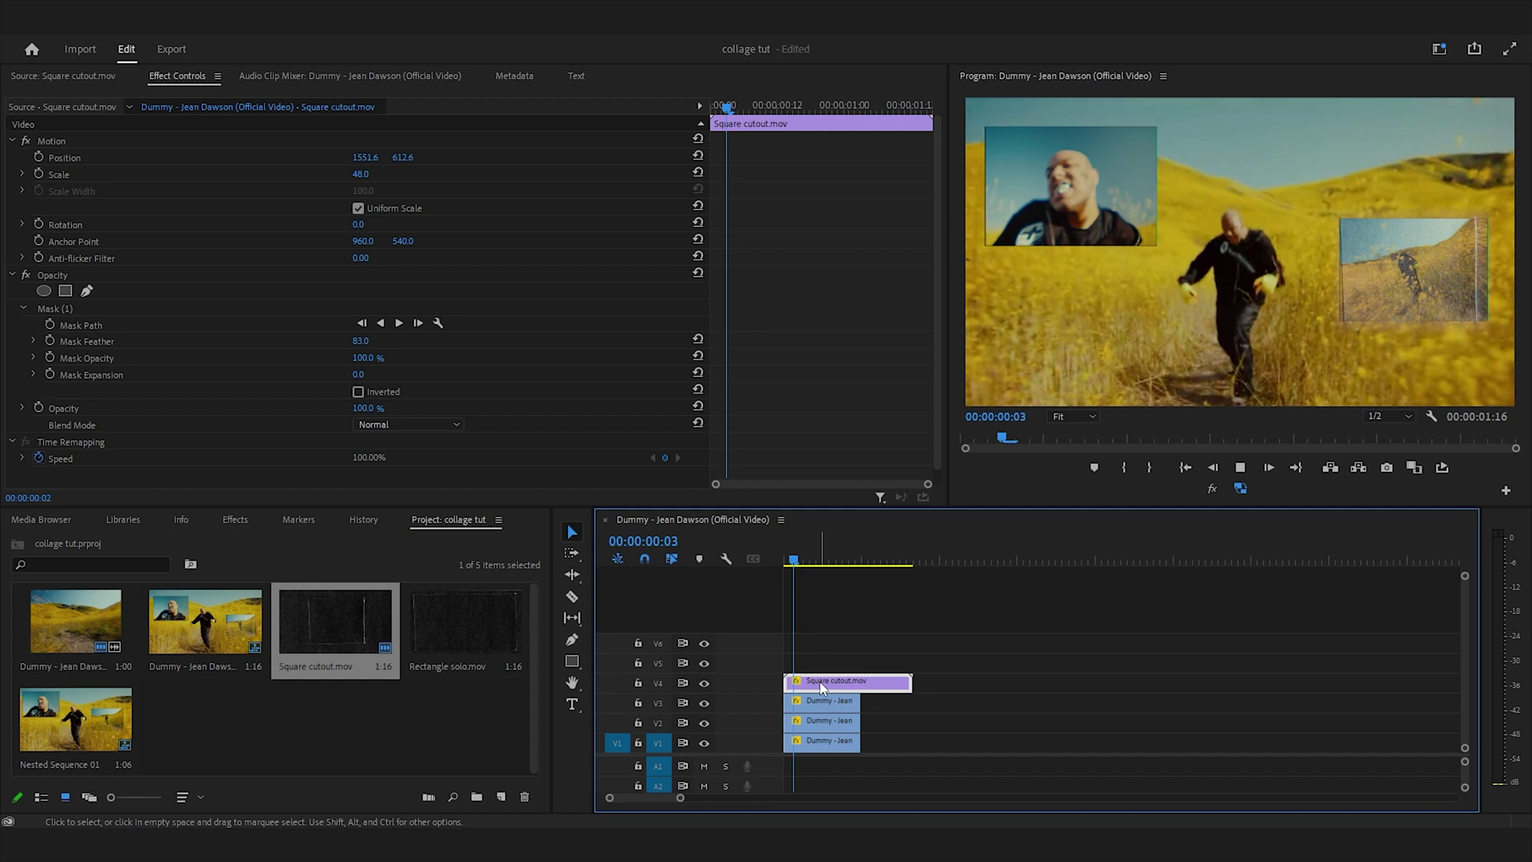
{"action": "key", "text": "space"}
{"action": "left_click", "coordinate": [820, 557]}
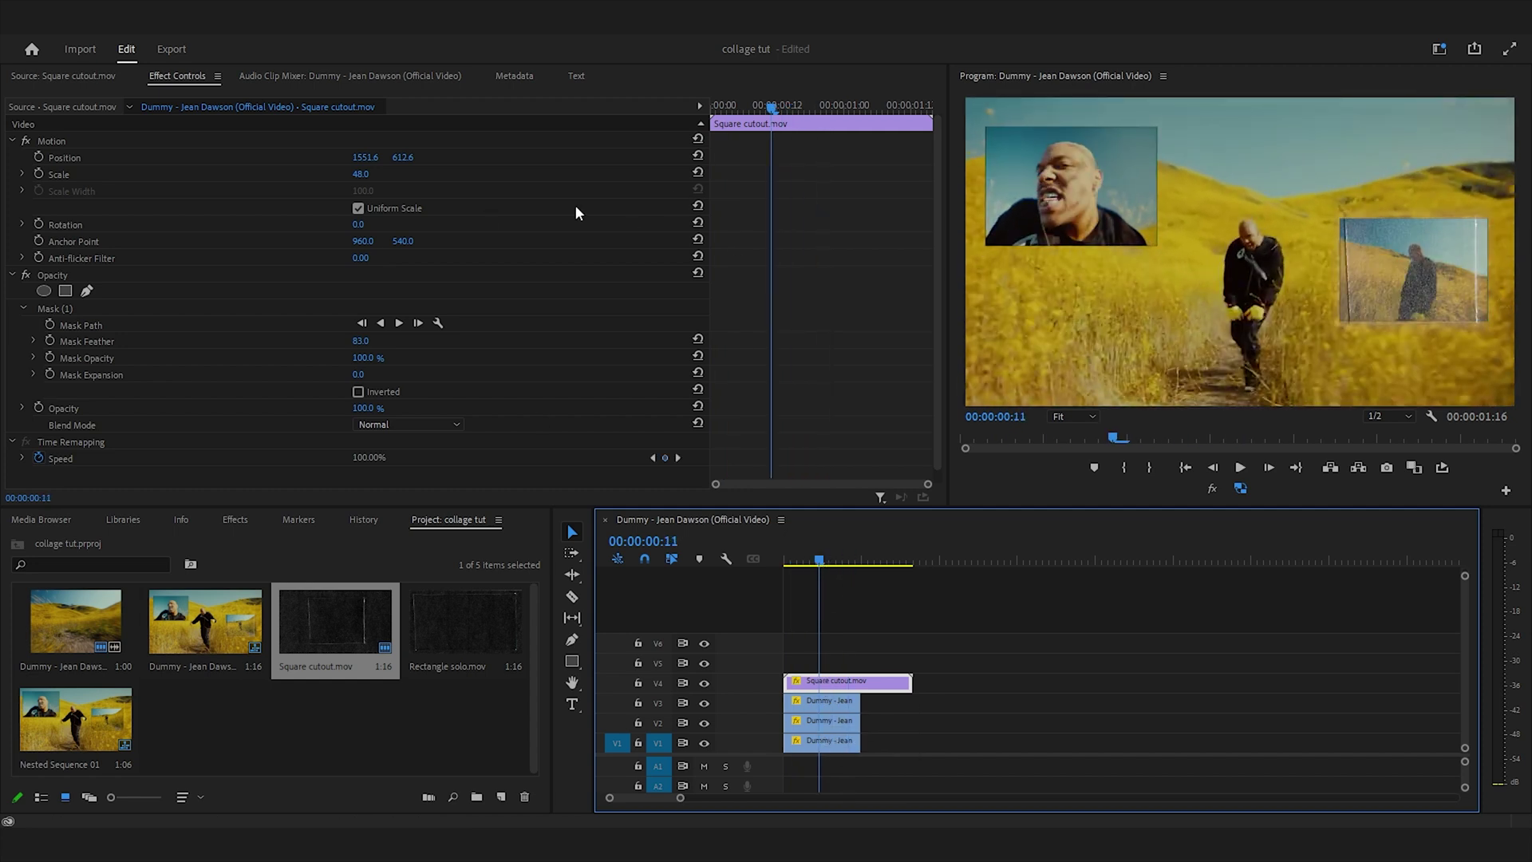
- Disable uniform scaling on the overlay and fit it with scale height 47, scale width 53 and horizontal position 1557.6
{"action": "left_click", "coordinate": [359, 208]}
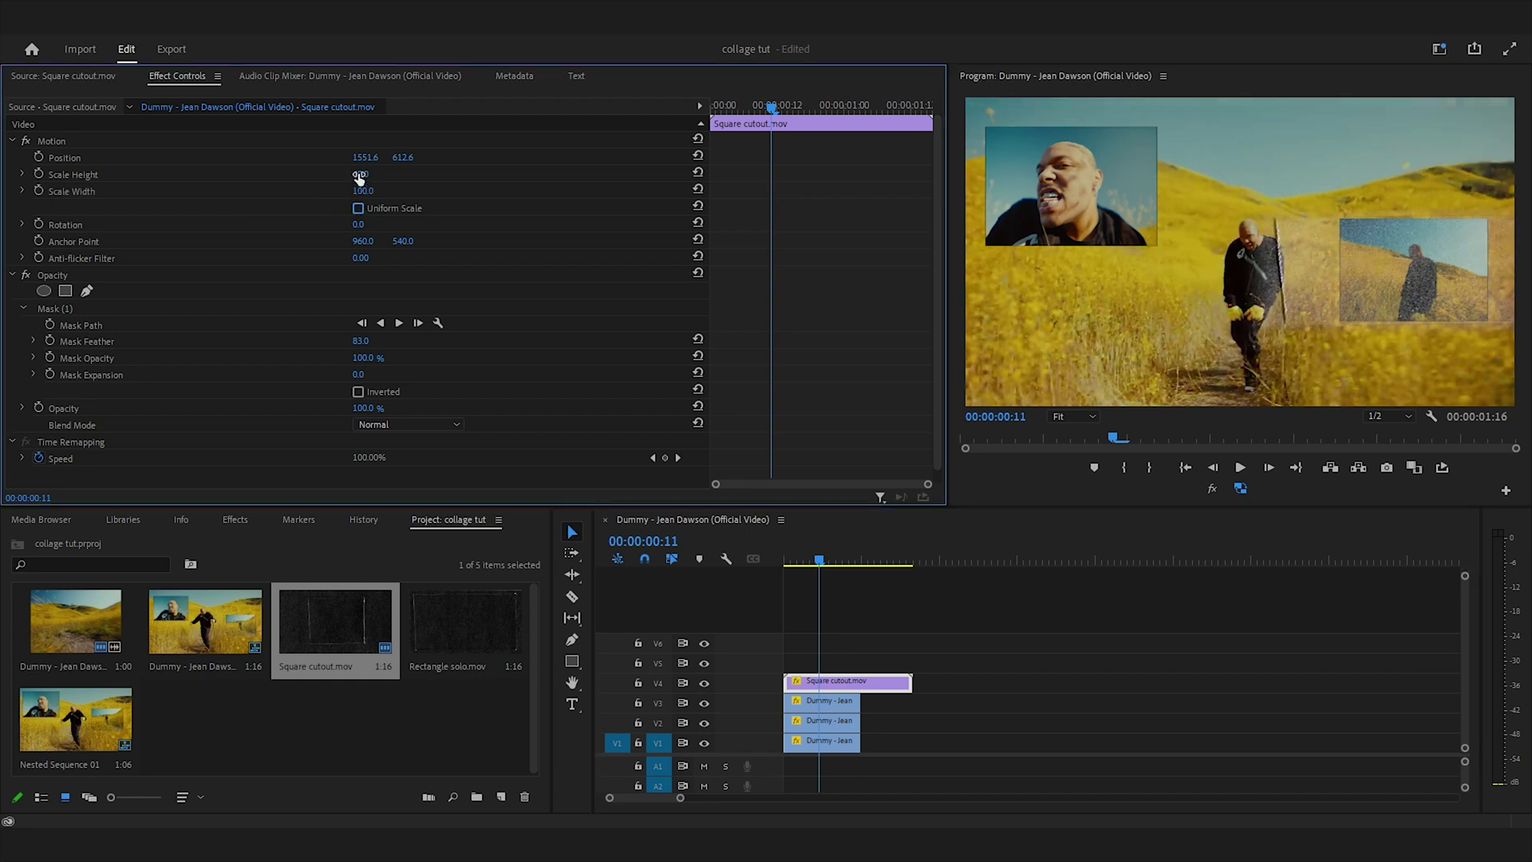
{"action": "mouse_move", "coordinate": [359, 179]}
{"action": "left_mouse_down"}
{"action": "mouse_move", "coordinate": [315, 178]}
{"action": "mouse_move", "coordinate": [361, 194]}
{"action": "mouse_move", "coordinate": [332, 194]}
{"action": "mouse_move", "coordinate": [378, 158]}
{"action": "left_mouse_up"}
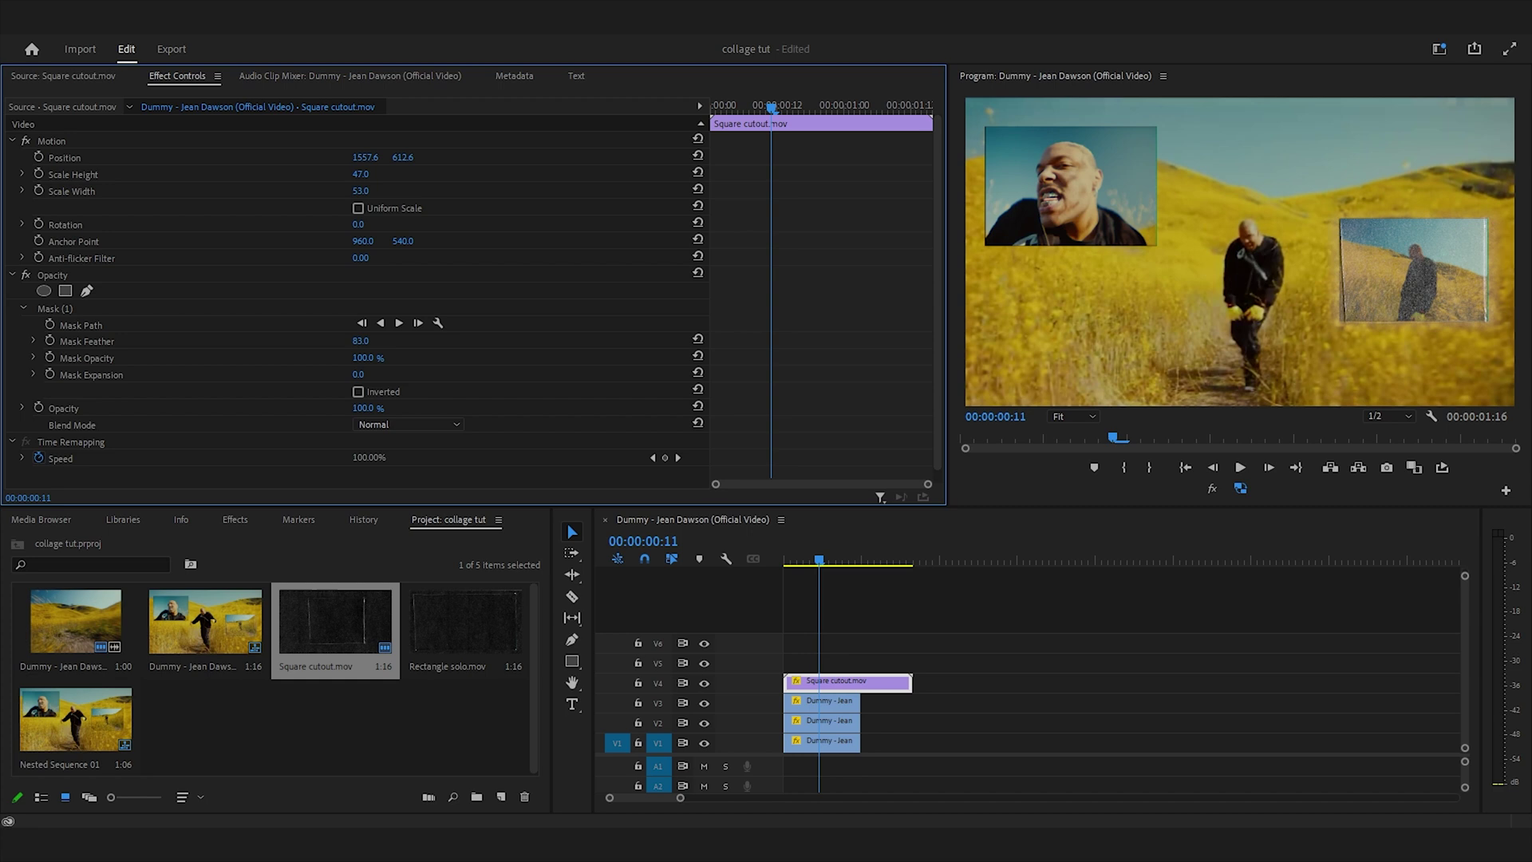
- Check the overlay over the V3 picture in playback, reduce it to scale height 45 and width 50, and trim it to the clips' end
{"action": "left_click_drag", "start_coordinate": [819, 557], "coordinate": [700, 572]}
{"action": "key", "text": "space"}
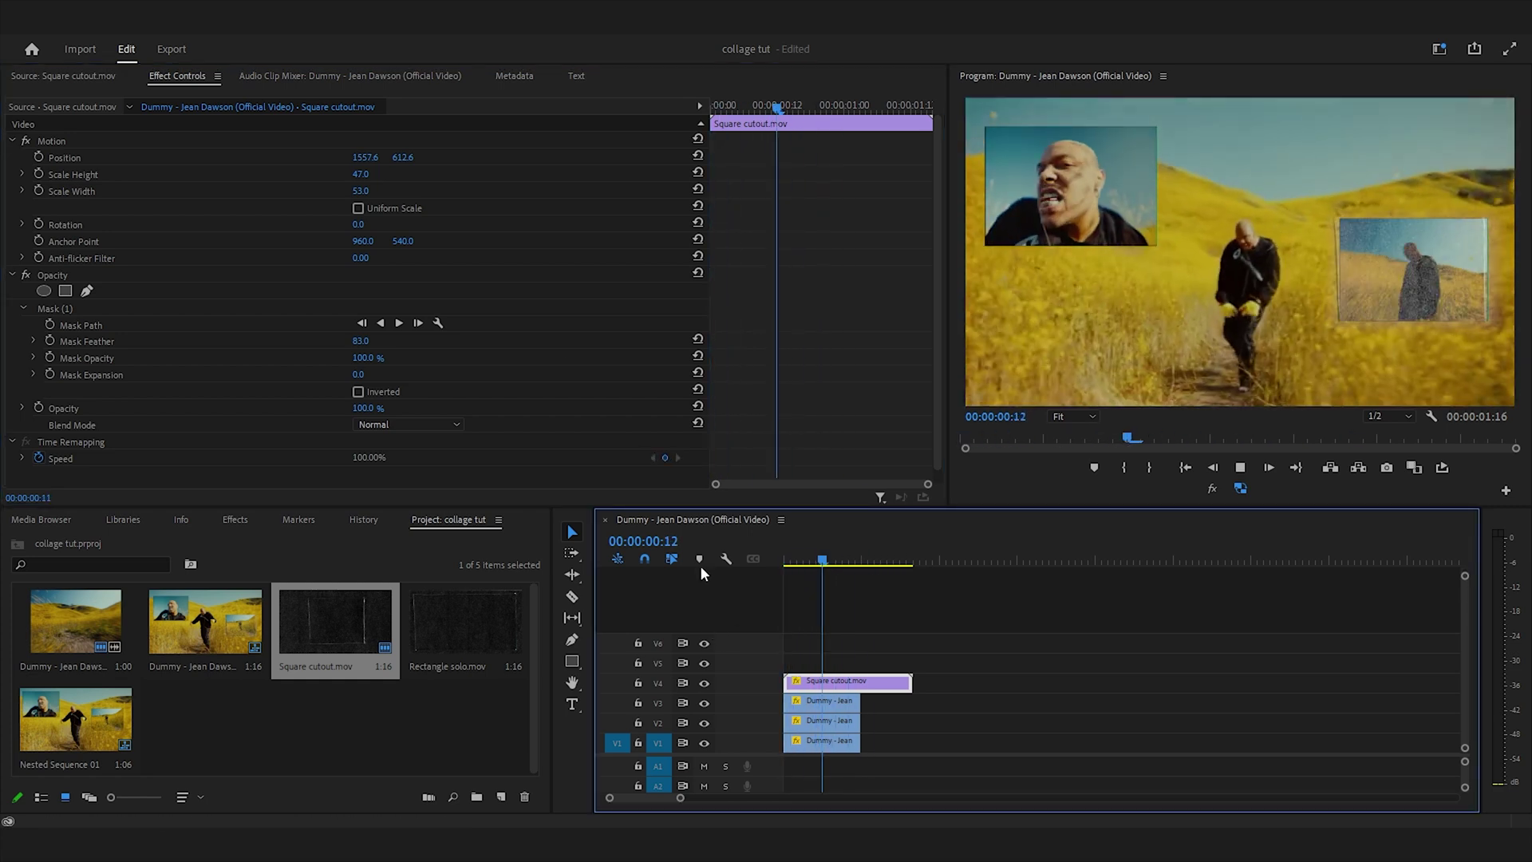
{"action": "key", "text": "space"}
{"action": "left_click_drag", "start_coordinate": [869, 554], "coordinate": [748, 553]}
{"action": "key", "text": "space"}
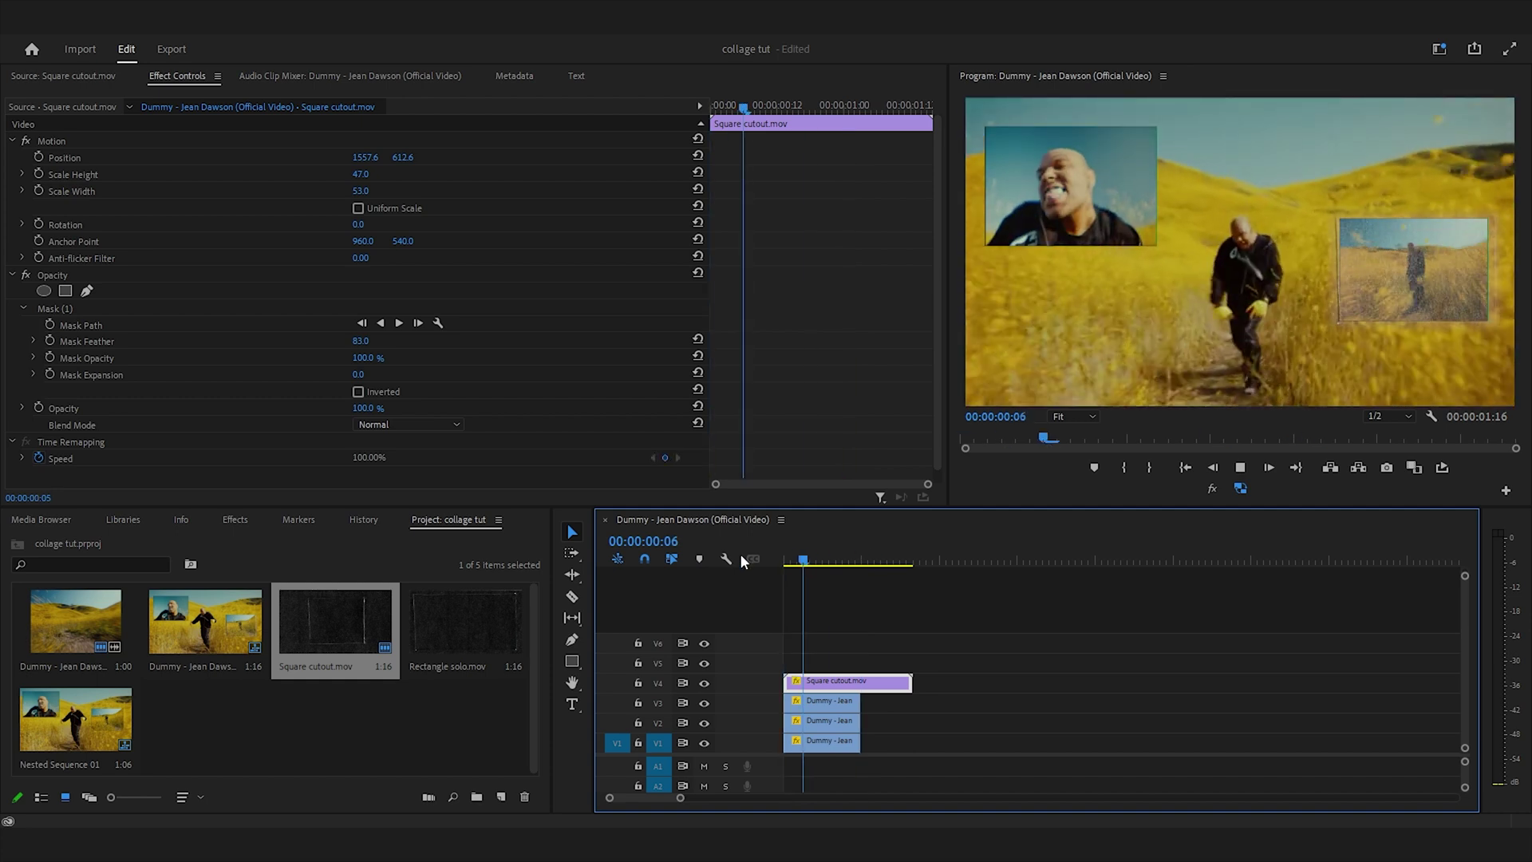
{"action": "key", "text": "space"}
{"action": "left_click", "coordinate": [787, 558]}
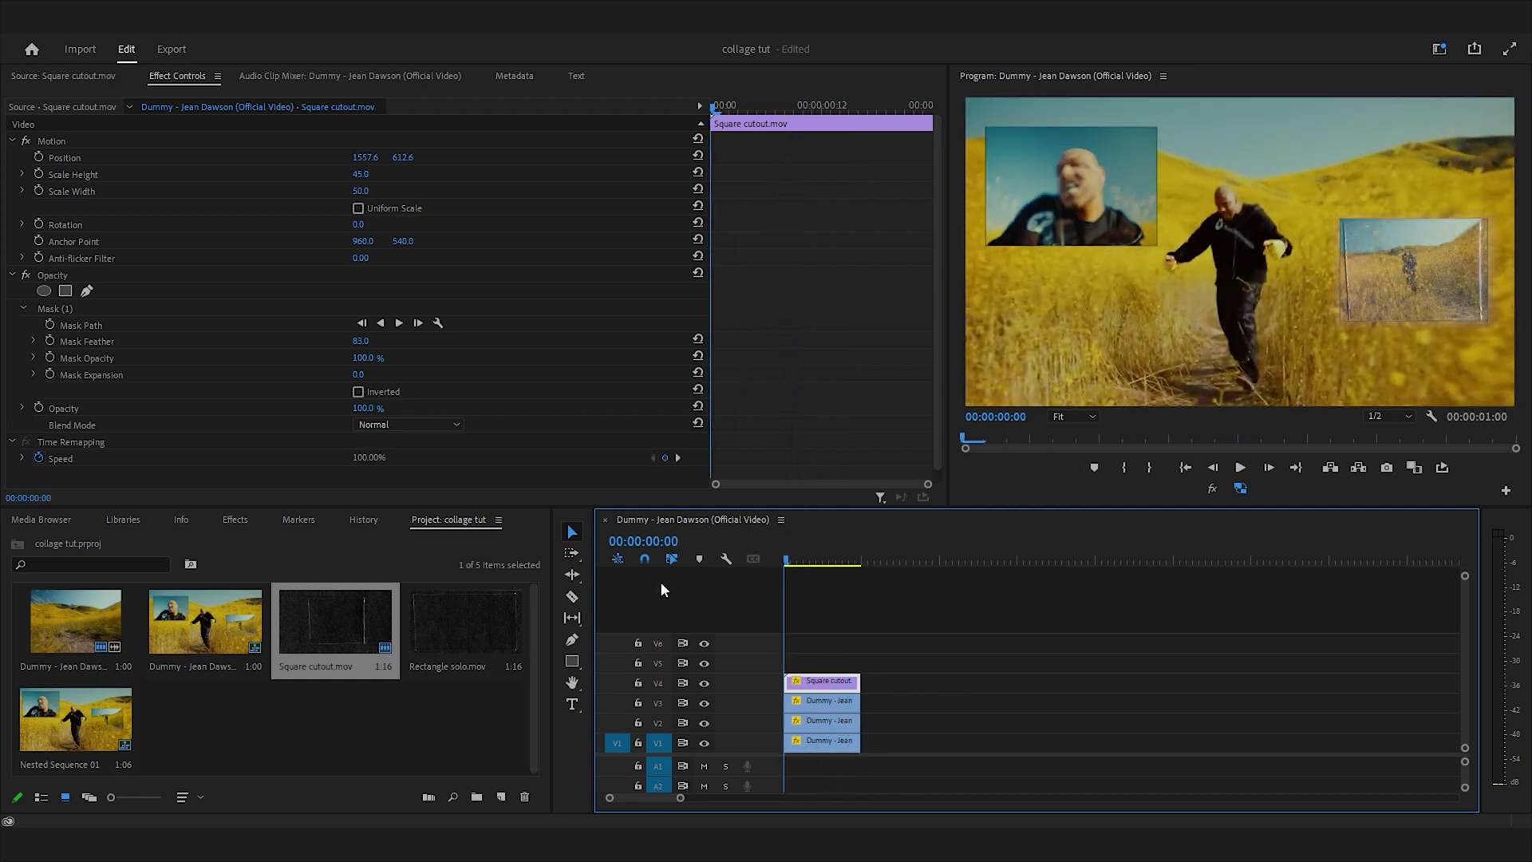
{"action": "key", "text": "space"}
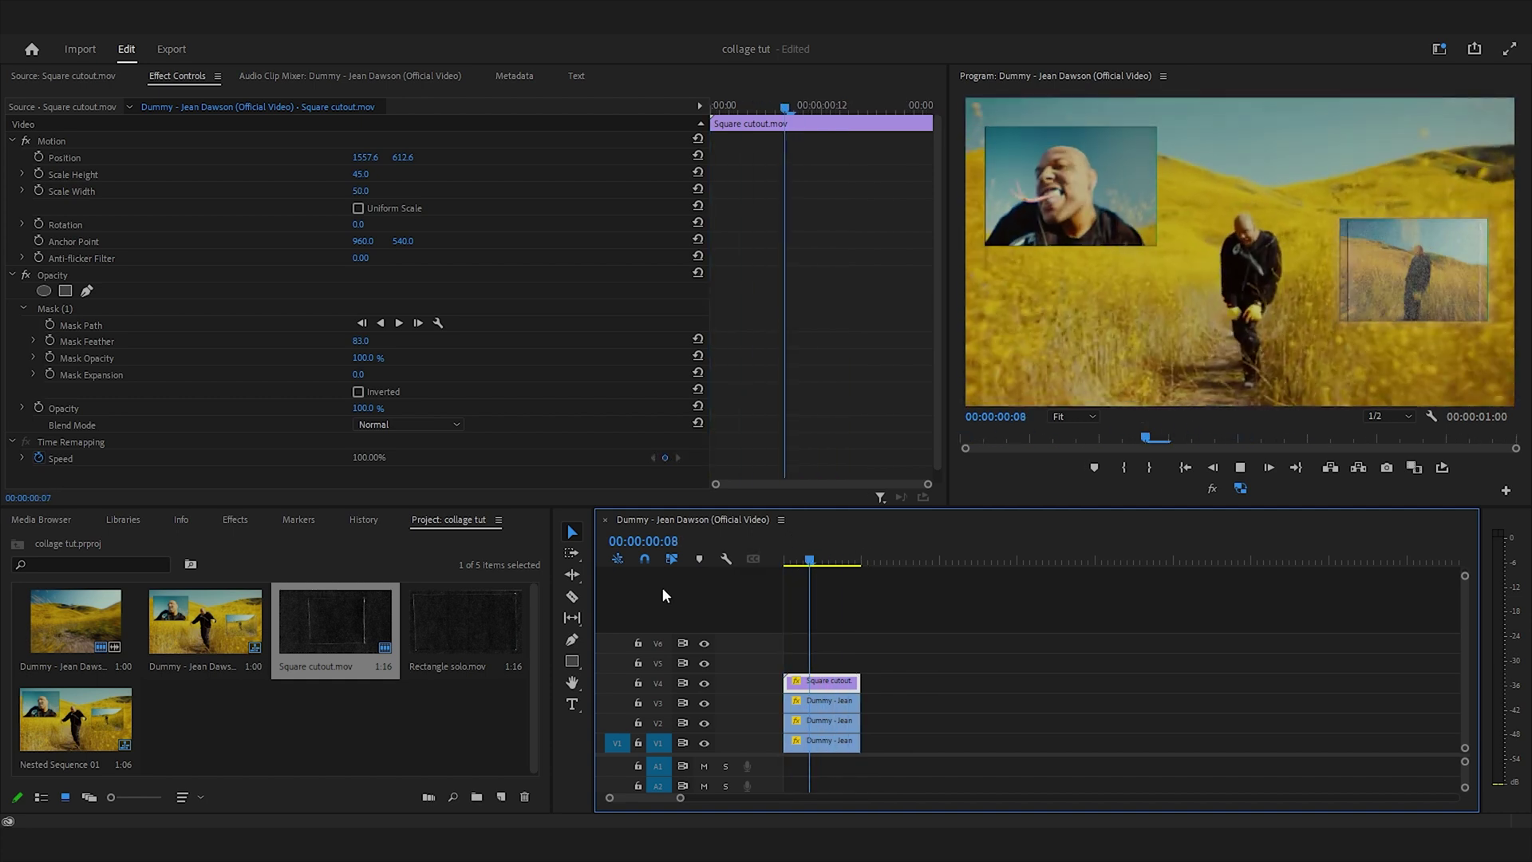
{"action": "key", "text": "space"}
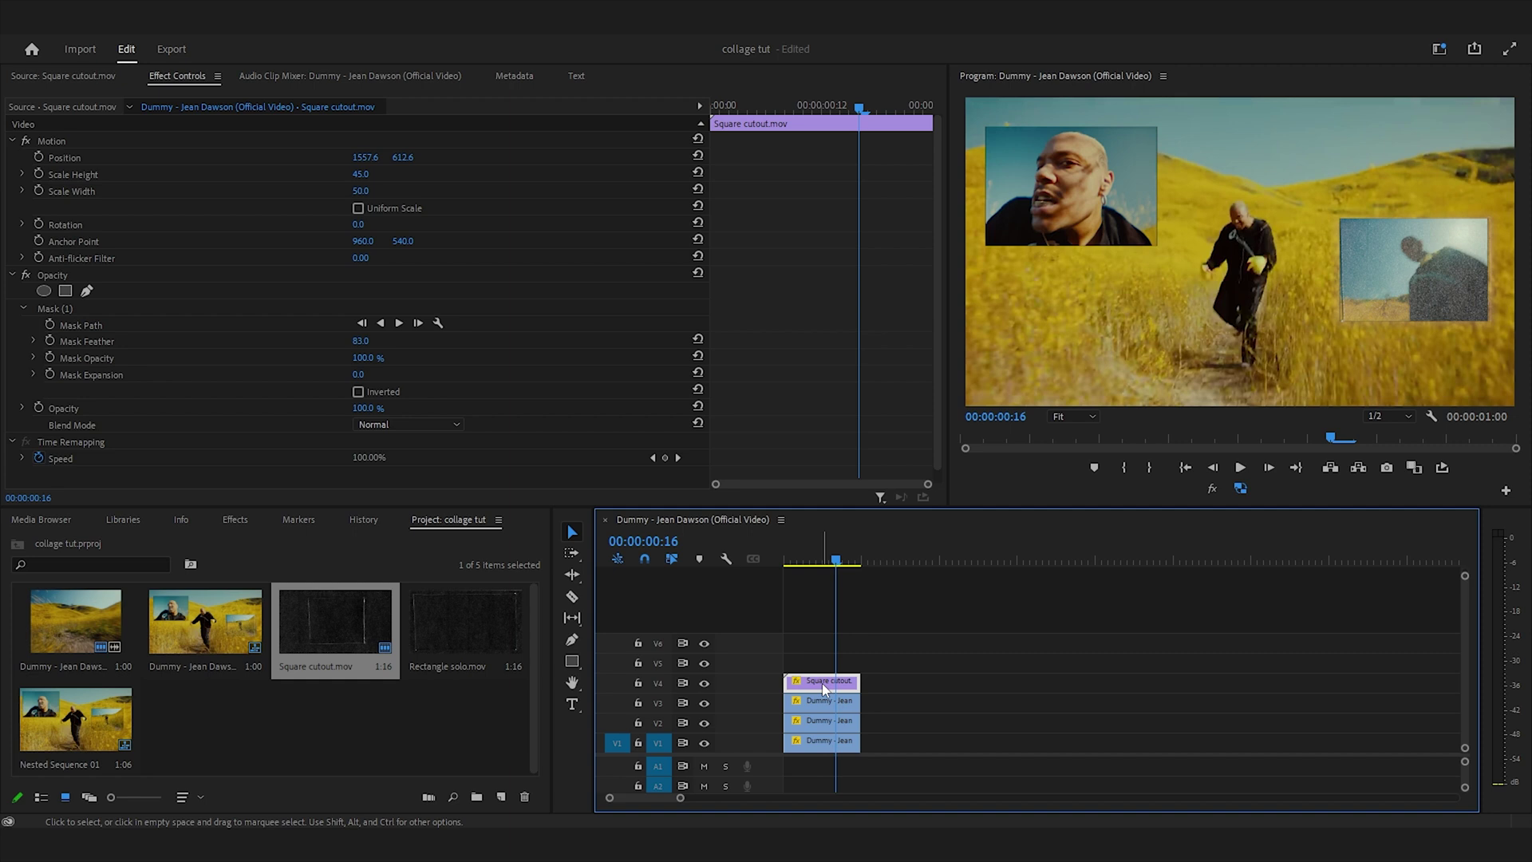
- Duplicate the Square cutout overlay onto V5 and move the copy over the man's close-up picture, at about 357.6, 311.2
{"action": "mouse_move", "coordinate": [821, 683]}
{"action": "left_mouse_down"}
{"action": "mouse_move", "coordinate": [835, 668]}
{"action": "mouse_move", "coordinate": [815, 662]}
{"action": "left_mouse_up"}
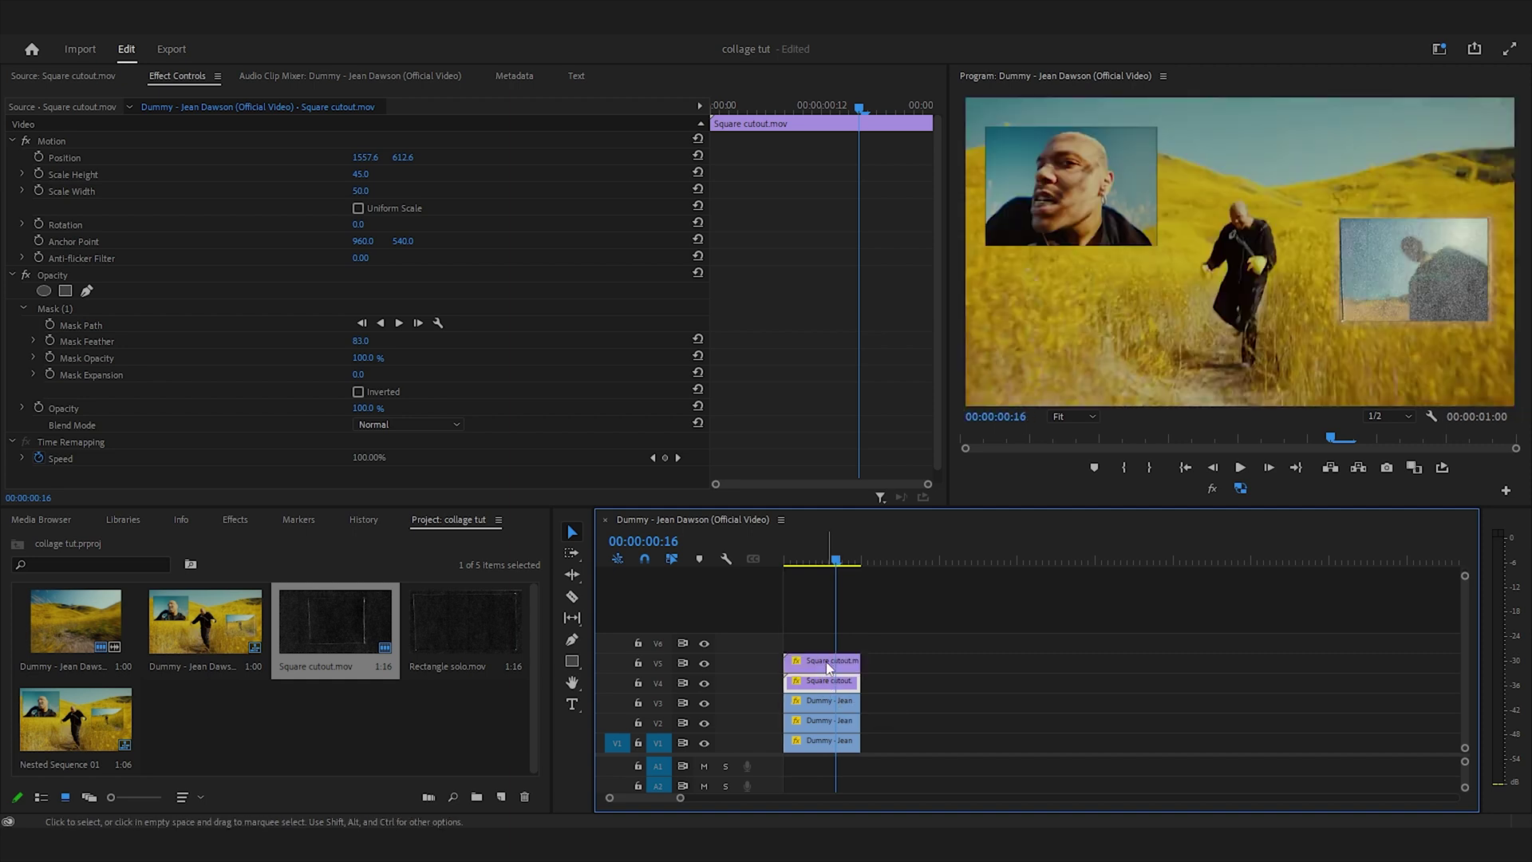
{"action": "left_click_drag", "start_coordinate": [818, 561], "coordinate": [790, 561]}
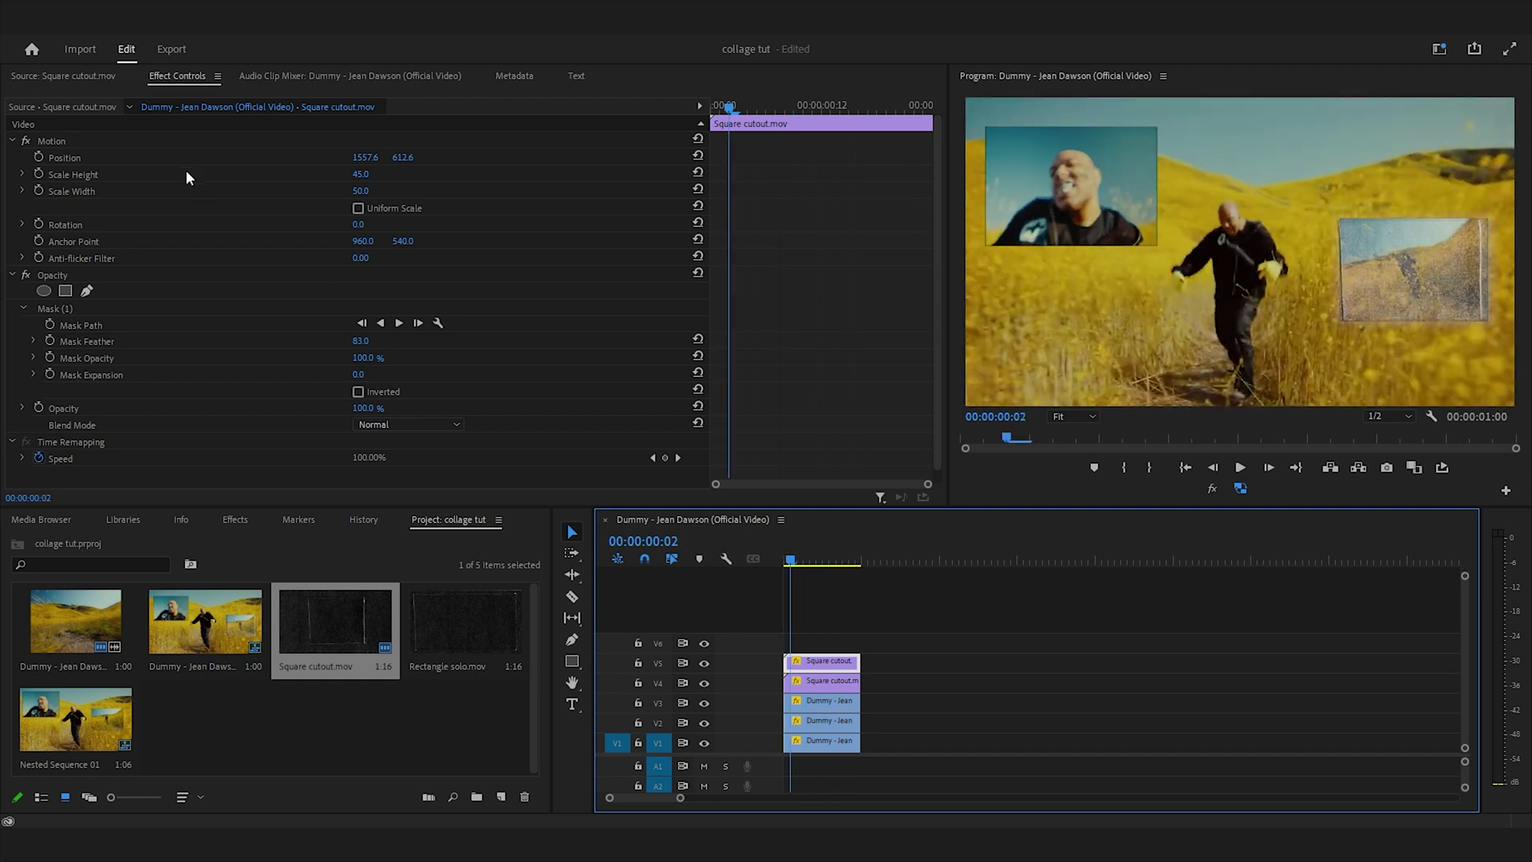
{"action": "left_click", "coordinate": [110, 142]}
{"action": "left_click_drag", "start_coordinate": [1442, 284], "coordinate": [1099, 198]}
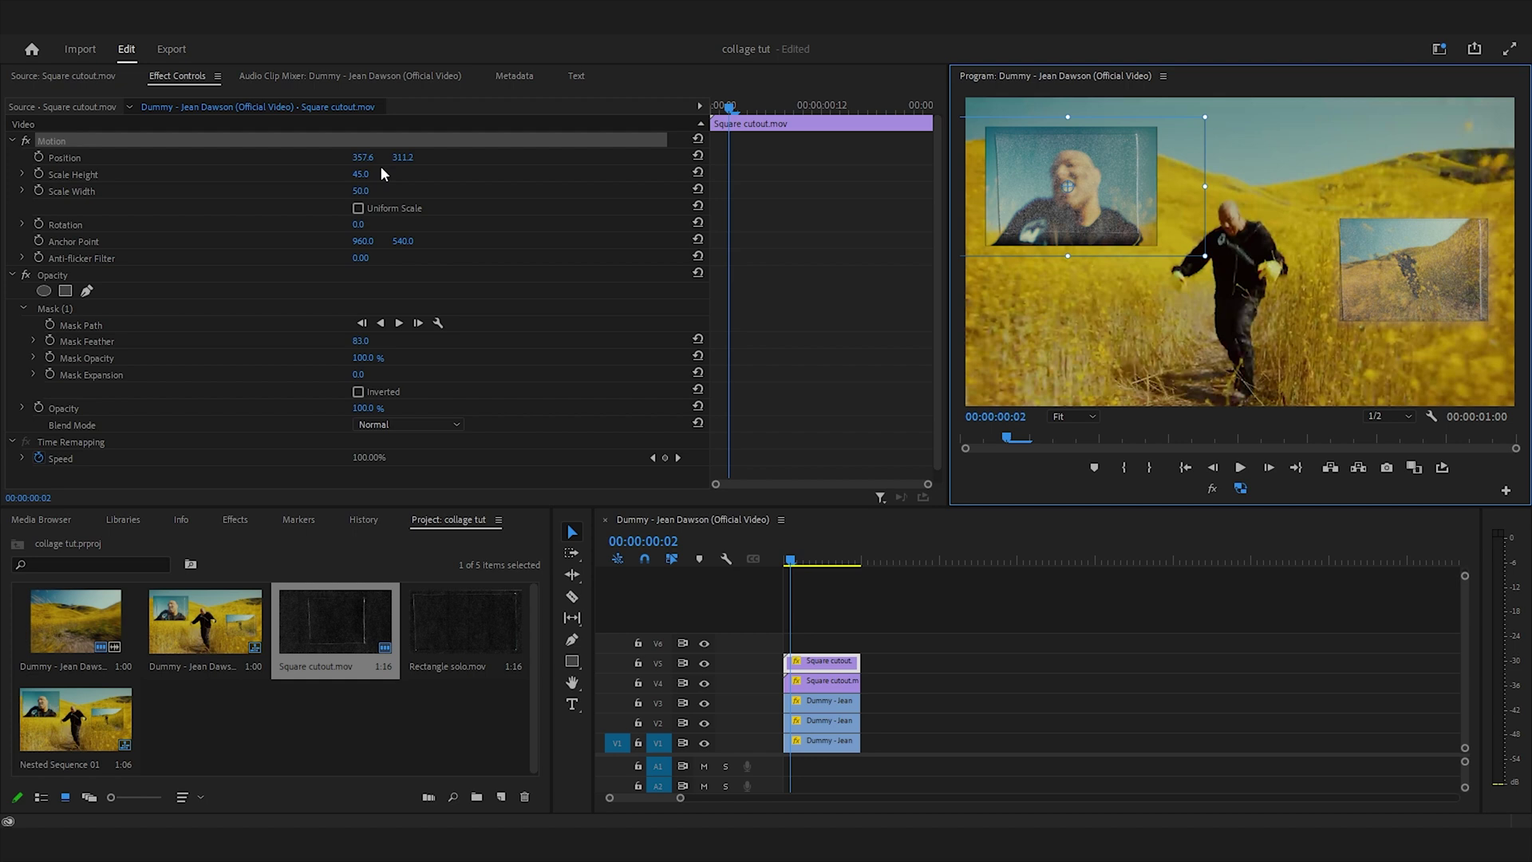
- Fit the V5 overlay around the close-up with scale height 54, scale width 57 and vertical position 328.2, checking several frames
{"action": "left_click_drag", "start_coordinate": [360, 174], "coordinate": [399, 157]}
{"action": "mouse_move", "coordinate": [836, 561]}
{"action": "left_mouse_down"}
{"action": "mouse_move", "coordinate": [701, 561]}
{"action": "mouse_move", "coordinate": [843, 561]}
{"action": "left_mouse_up"}
{"action": "left_click_drag", "start_coordinate": [362, 192], "coordinate": [366, 192]}
{"action": "left_click_drag", "start_coordinate": [785, 560], "coordinate": [807, 561]}
{"action": "left_click_drag", "start_coordinate": [366, 191], "coordinate": [362, 191]}
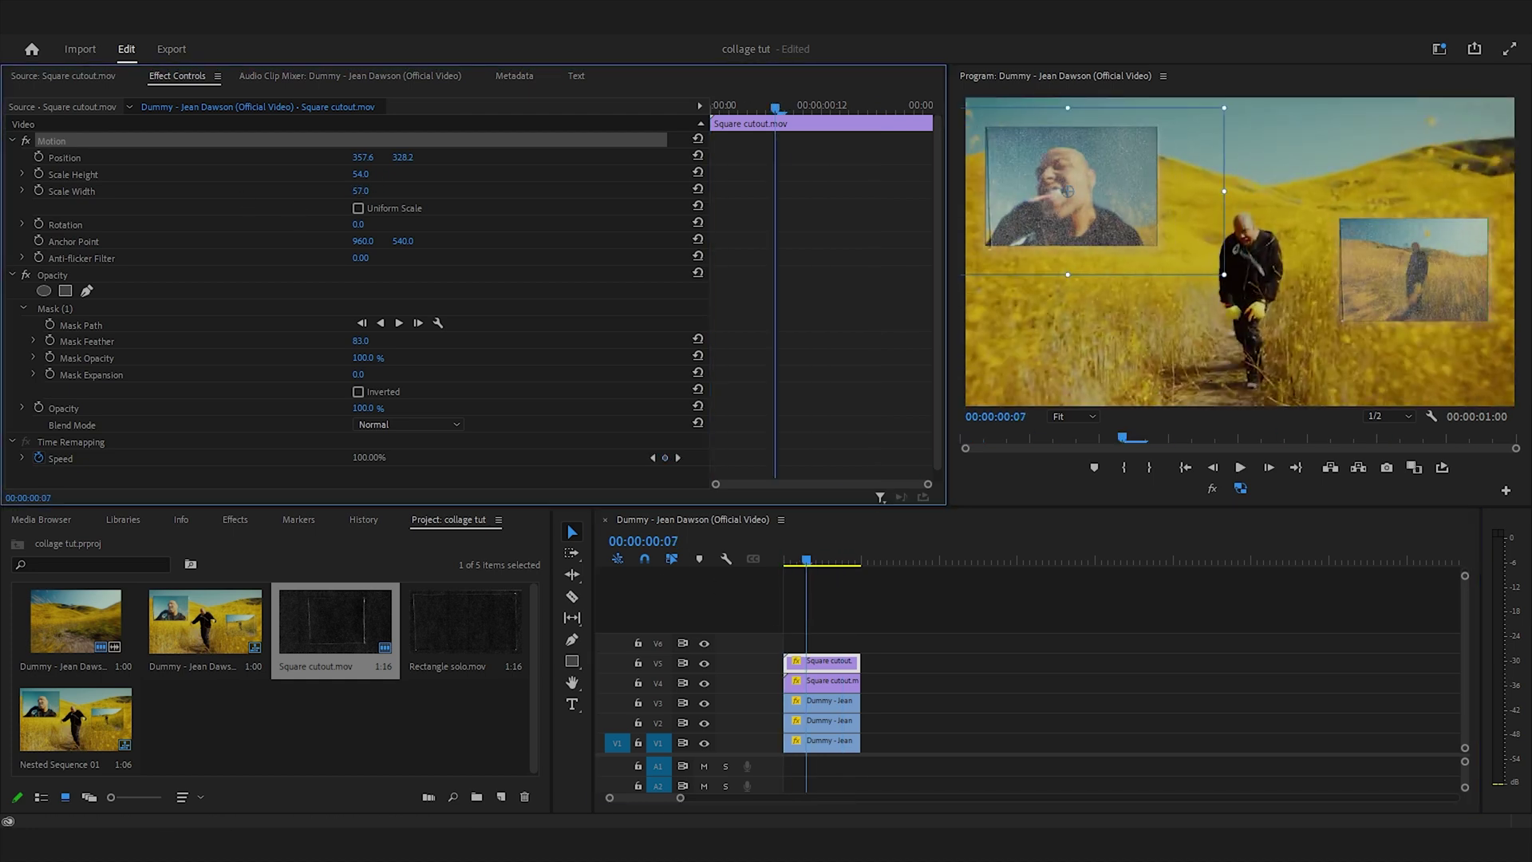
{"action": "left_click_drag", "start_coordinate": [807, 561], "coordinate": [866, 561]}
{"action": "left_click", "coordinate": [855, 669]}
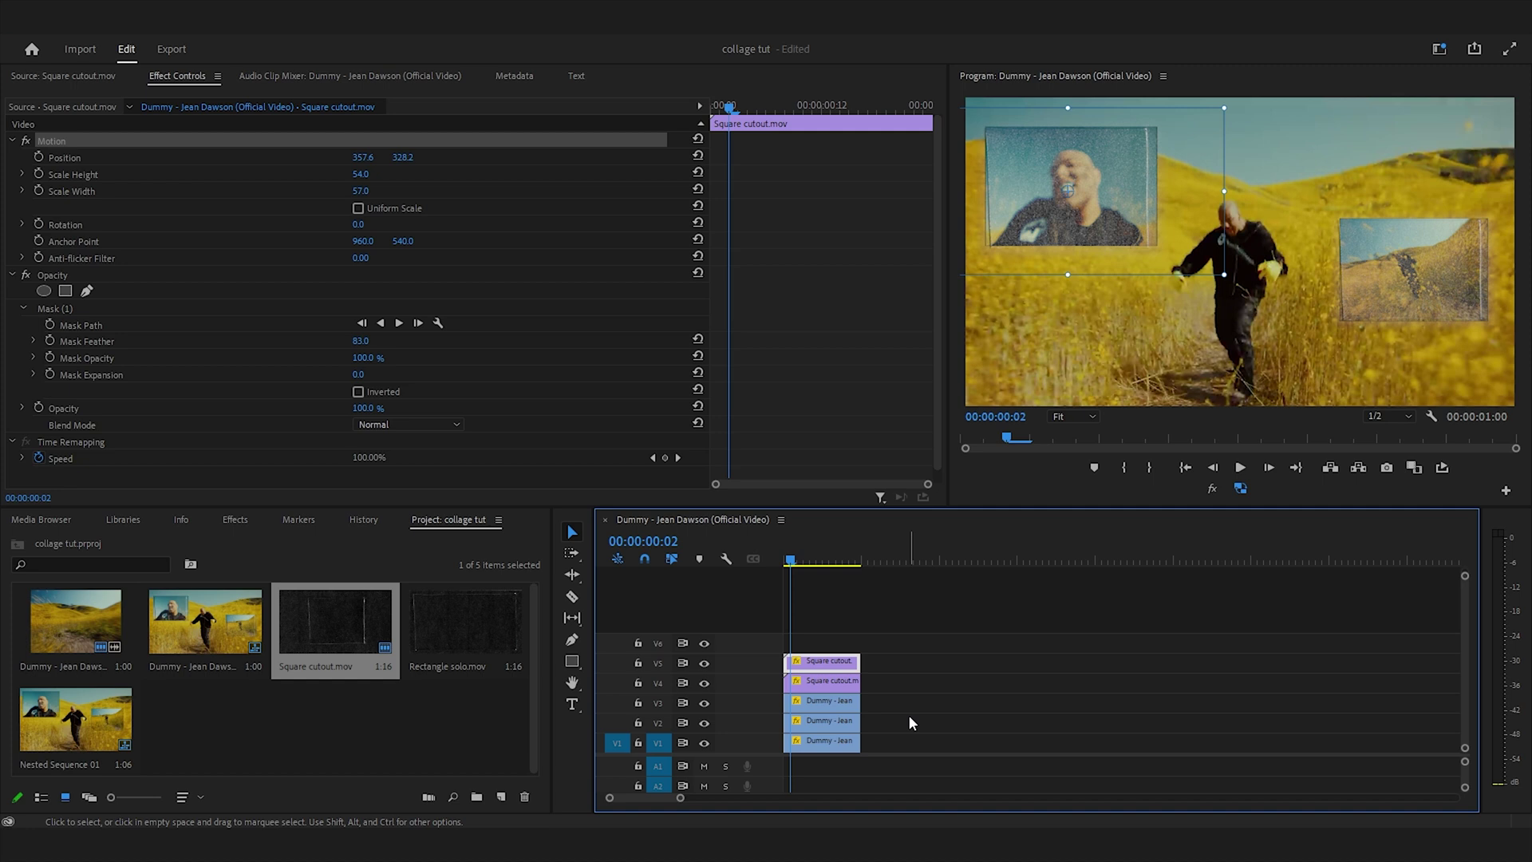
- Shift the clips on V2 to V5 up one track and place Rectangle solo.mov on V2, trimmed to the base clip's end
{"action": "left_click_drag", "start_coordinate": [910, 715], "coordinate": [814, 656]}
{"action": "key", "text": "alt+Up"}
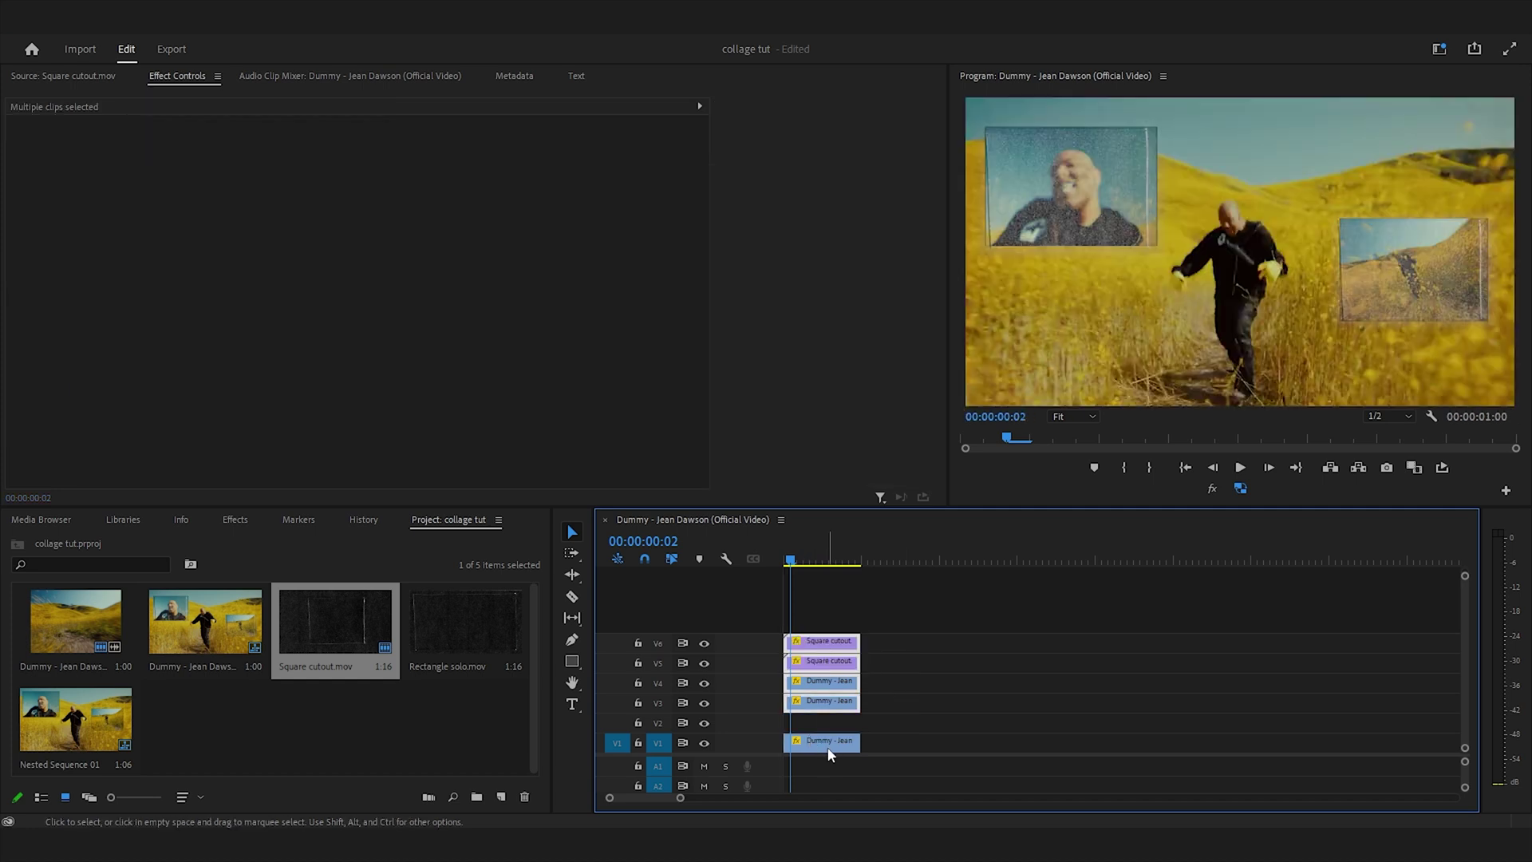
{"action": "left_click", "coordinate": [434, 759]}
{"action": "left_click", "coordinate": [428, 635]}
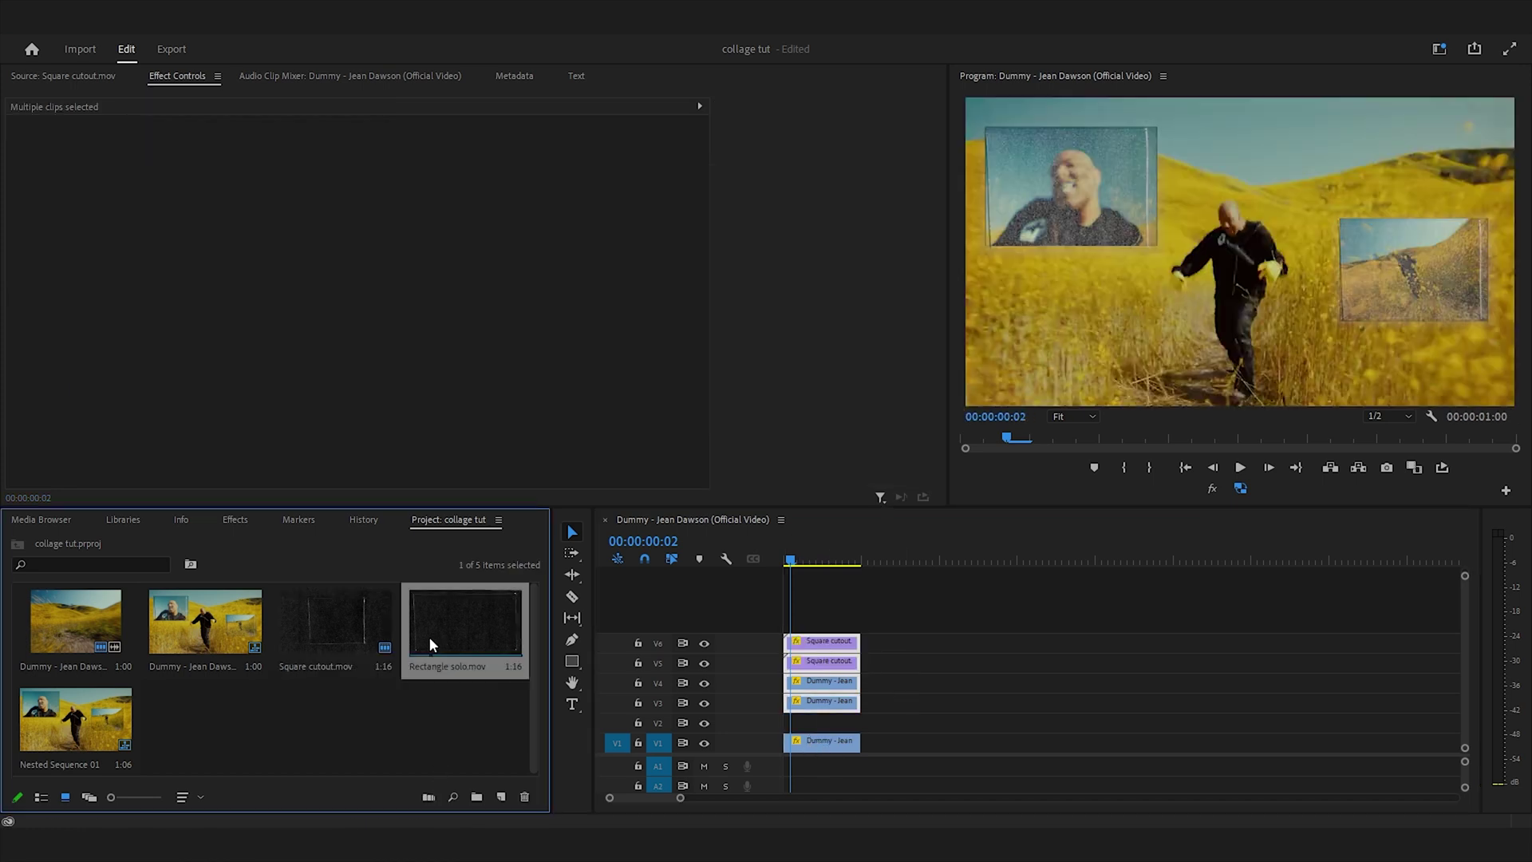
{"action": "left_click_drag", "start_coordinate": [478, 615], "coordinate": [804, 730]}
{"action": "left_click_drag", "start_coordinate": [912, 722], "coordinate": [859, 722]}
- Nest all the timeline clips into a single sequence and check its frames
{"action": "key", "text": "space"}
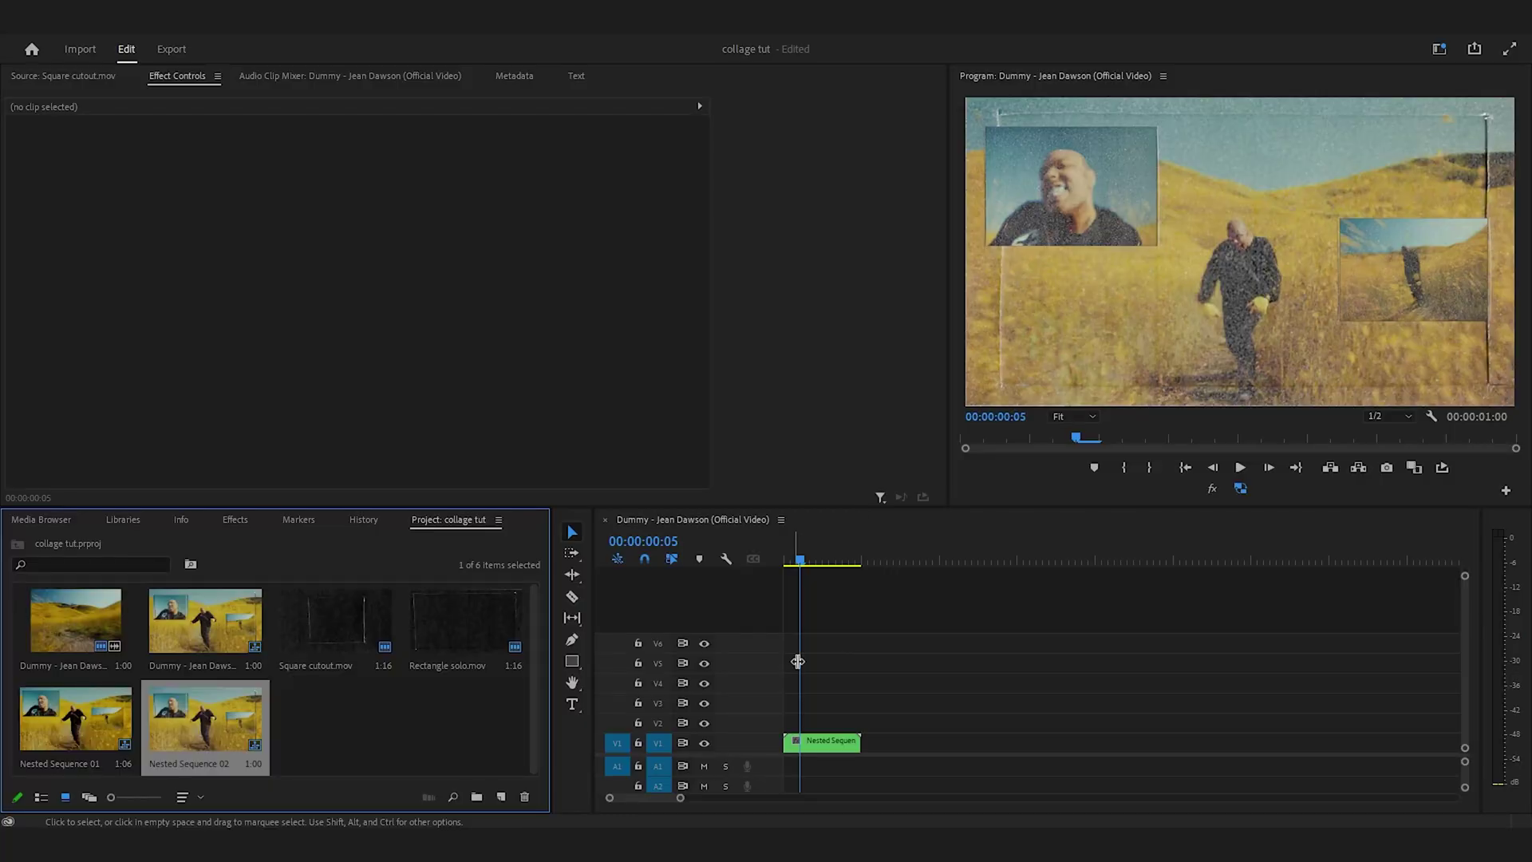
{"action": "mouse_move", "coordinate": [806, 558]}
{"action": "left_mouse_down"}
{"action": "mouse_move", "coordinate": [851, 558]}
{"action": "mouse_move", "coordinate": [832, 559]}
{"action": "left_mouse_up"}
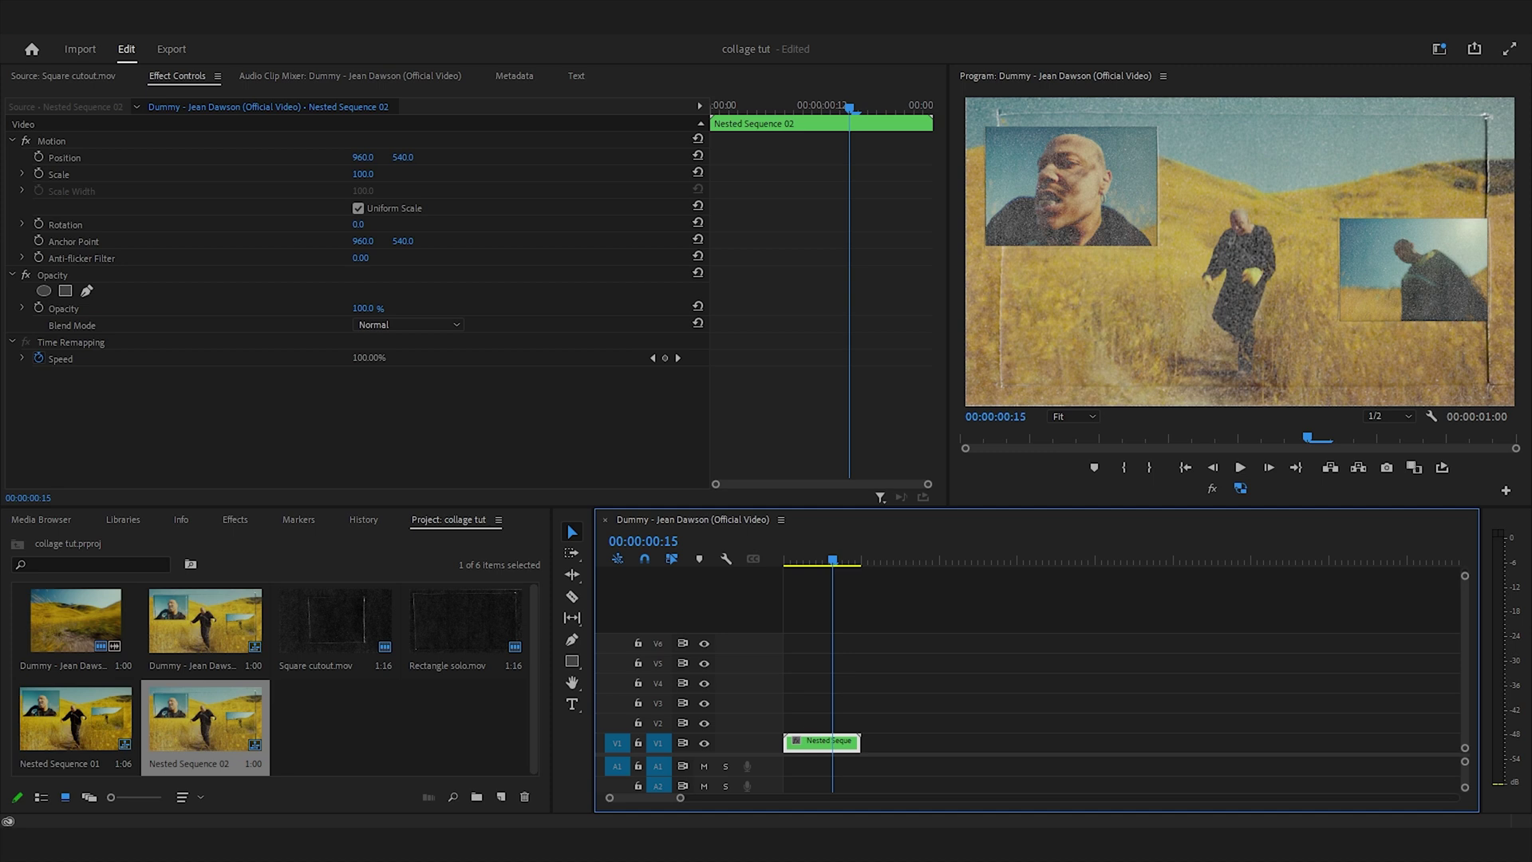
- Grade the nested sequence in Lumetri Color with contrast 69.6, shadows -50, whites 26.1 and blacks -67.4, and check it in playback
{"action": "left_click", "coordinate": [1438, 48]}
{"action": "left_click", "coordinate": [1342, 198]}
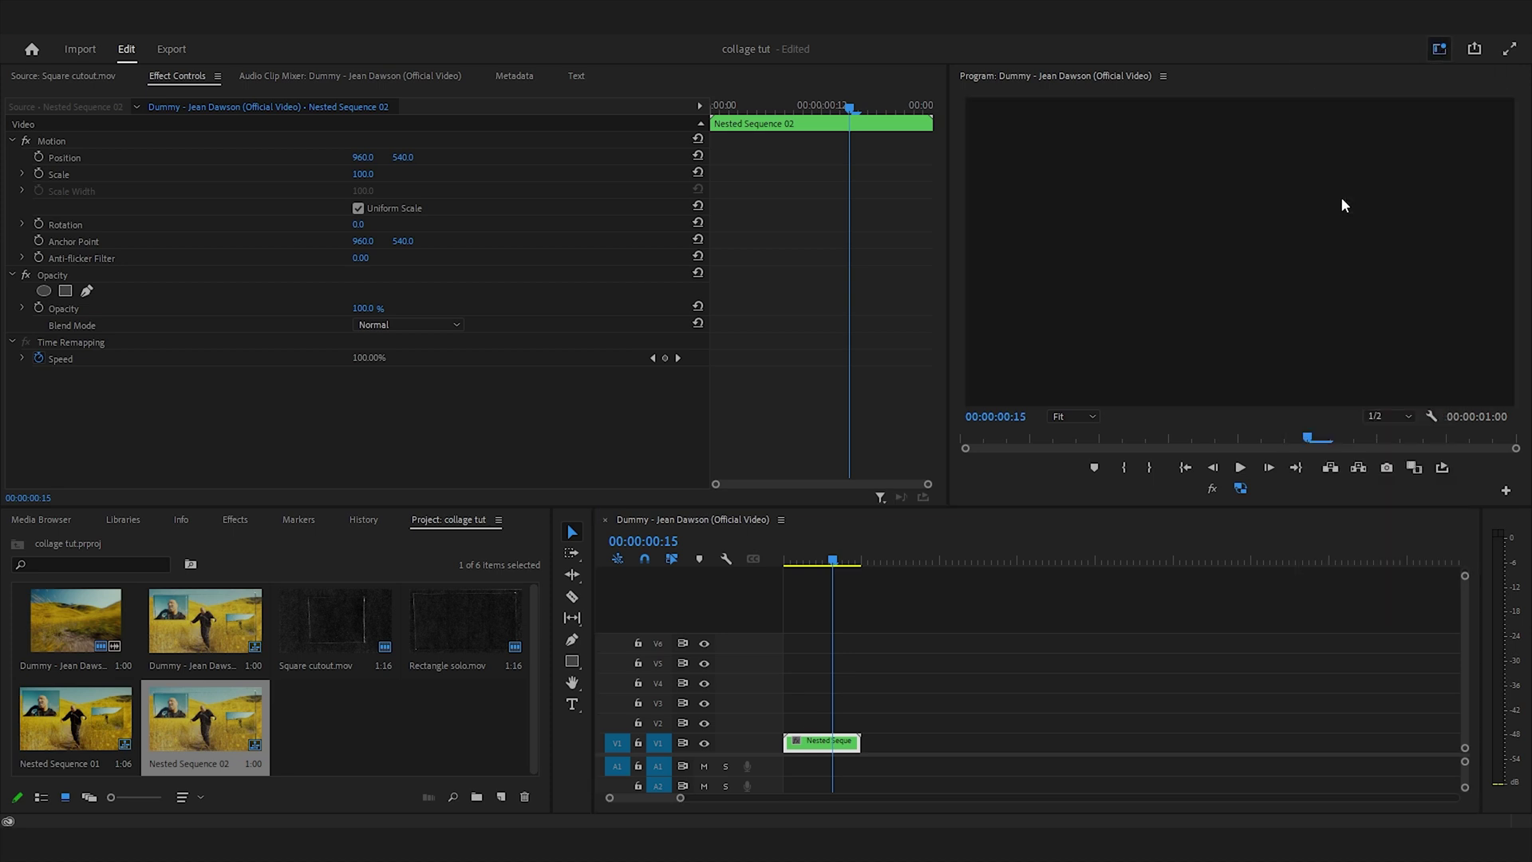
{"action": "left_click", "coordinate": [1318, 147]}
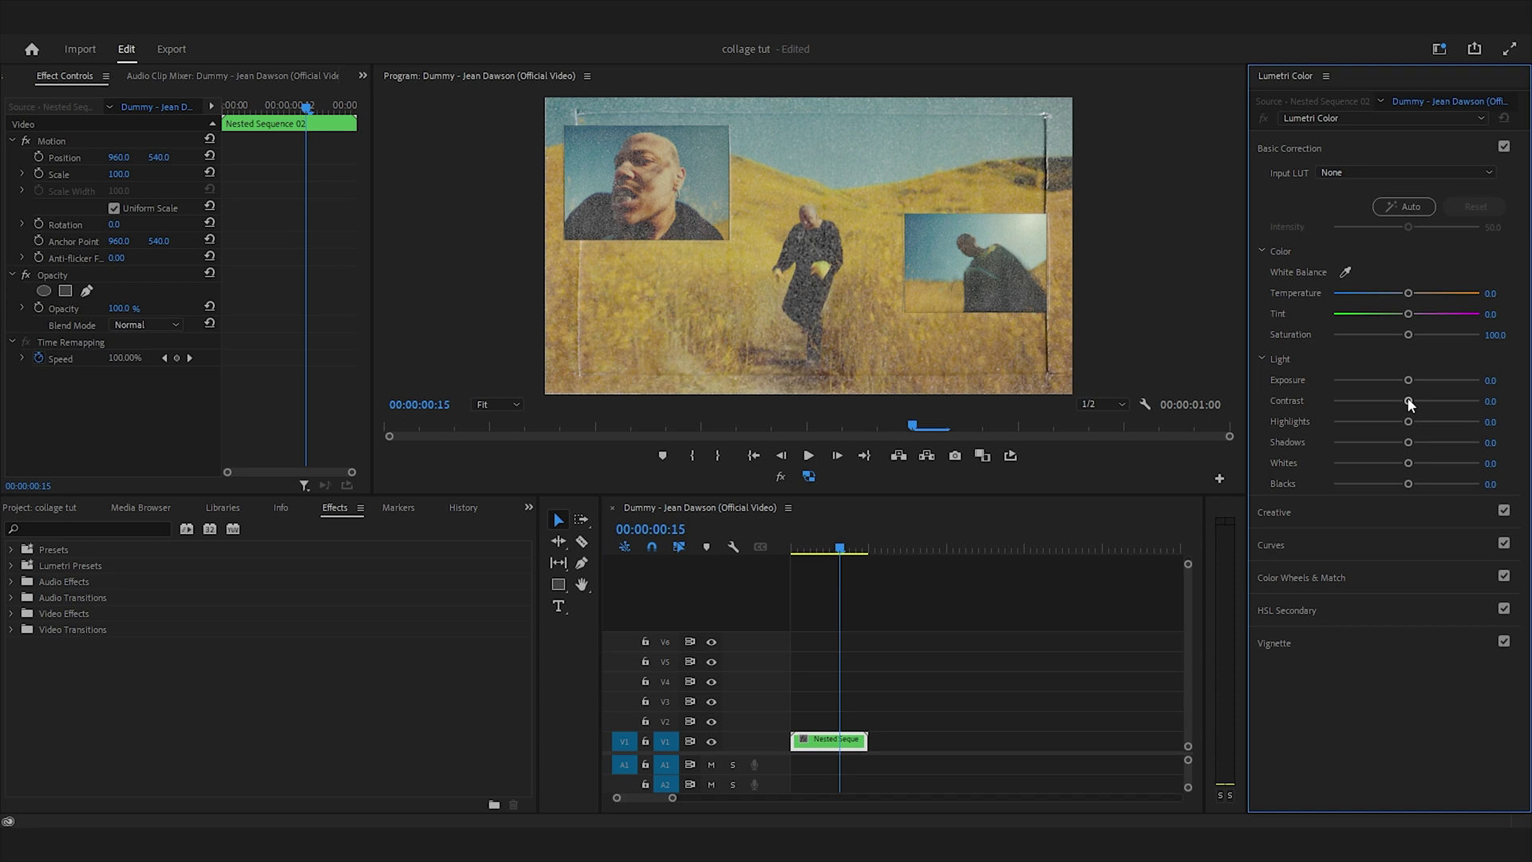
{"action": "left_click_drag", "start_coordinate": [1409, 405], "coordinate": [1442, 403]}
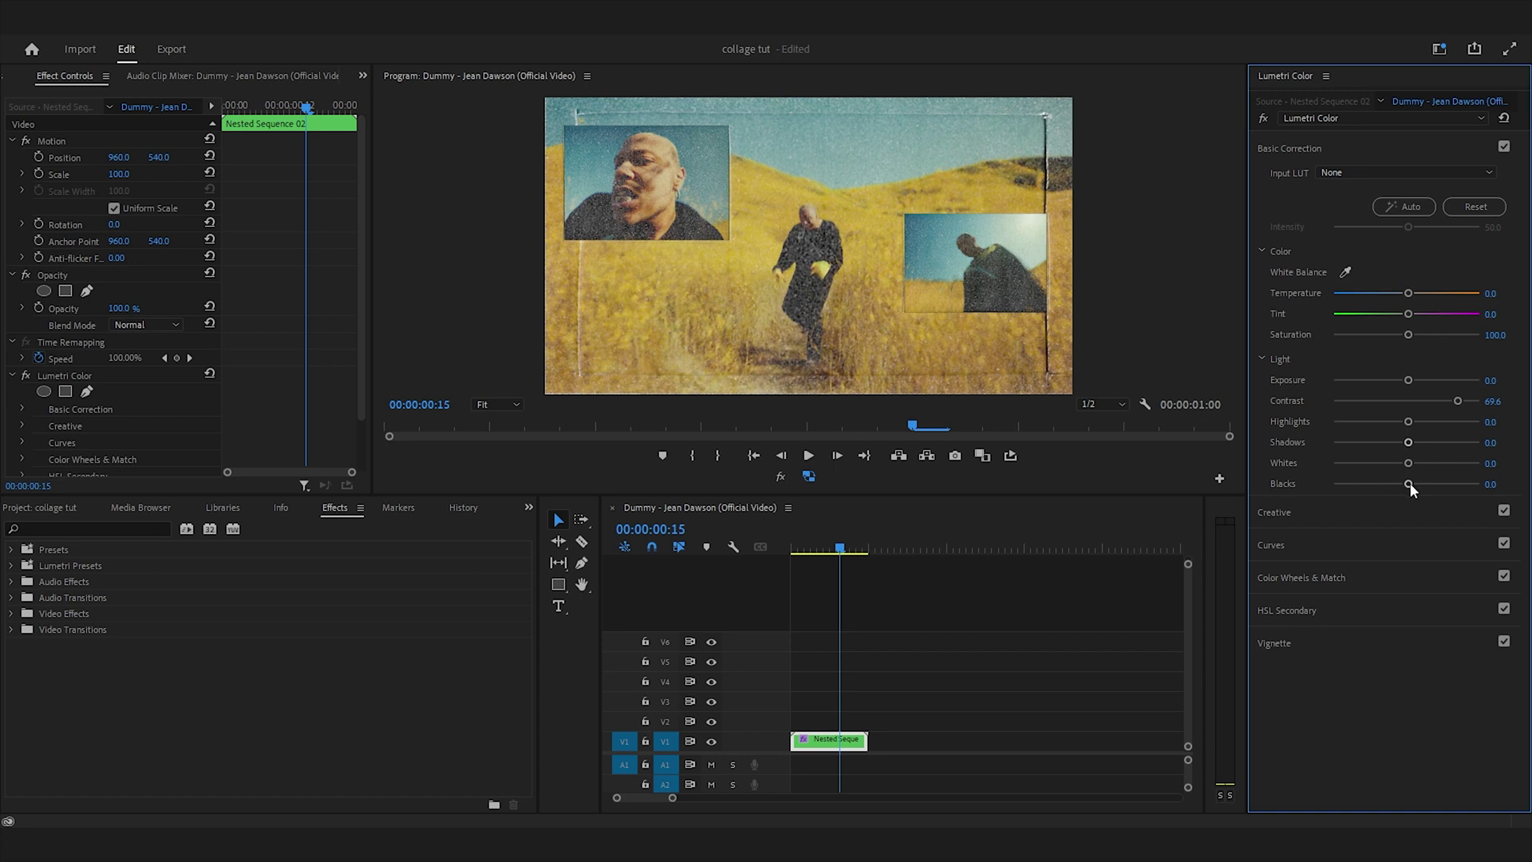
{"action": "left_click_drag", "start_coordinate": [1409, 483], "coordinate": [1372, 444]}
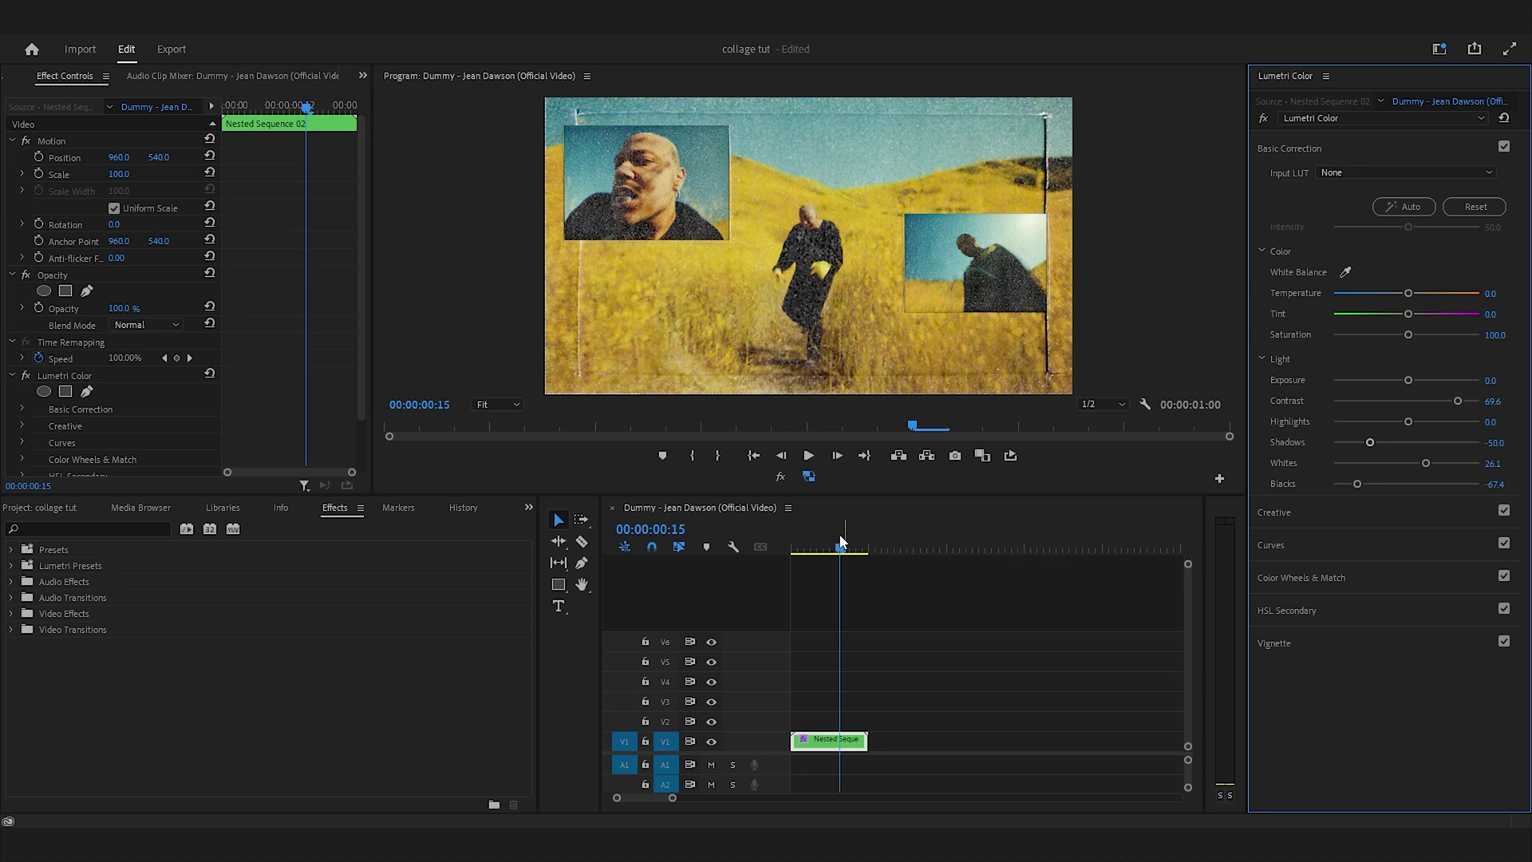
{"action": "mouse_move", "coordinate": [841, 543]}
{"action": "left_mouse_down"}
{"action": "mouse_move", "coordinate": [792, 542]}
{"action": "mouse_move", "coordinate": [853, 538]}
{"action": "mouse_move", "coordinate": [792, 543]}
{"action": "mouse_move", "coordinate": [826, 542]}
{"action": "left_mouse_up"}
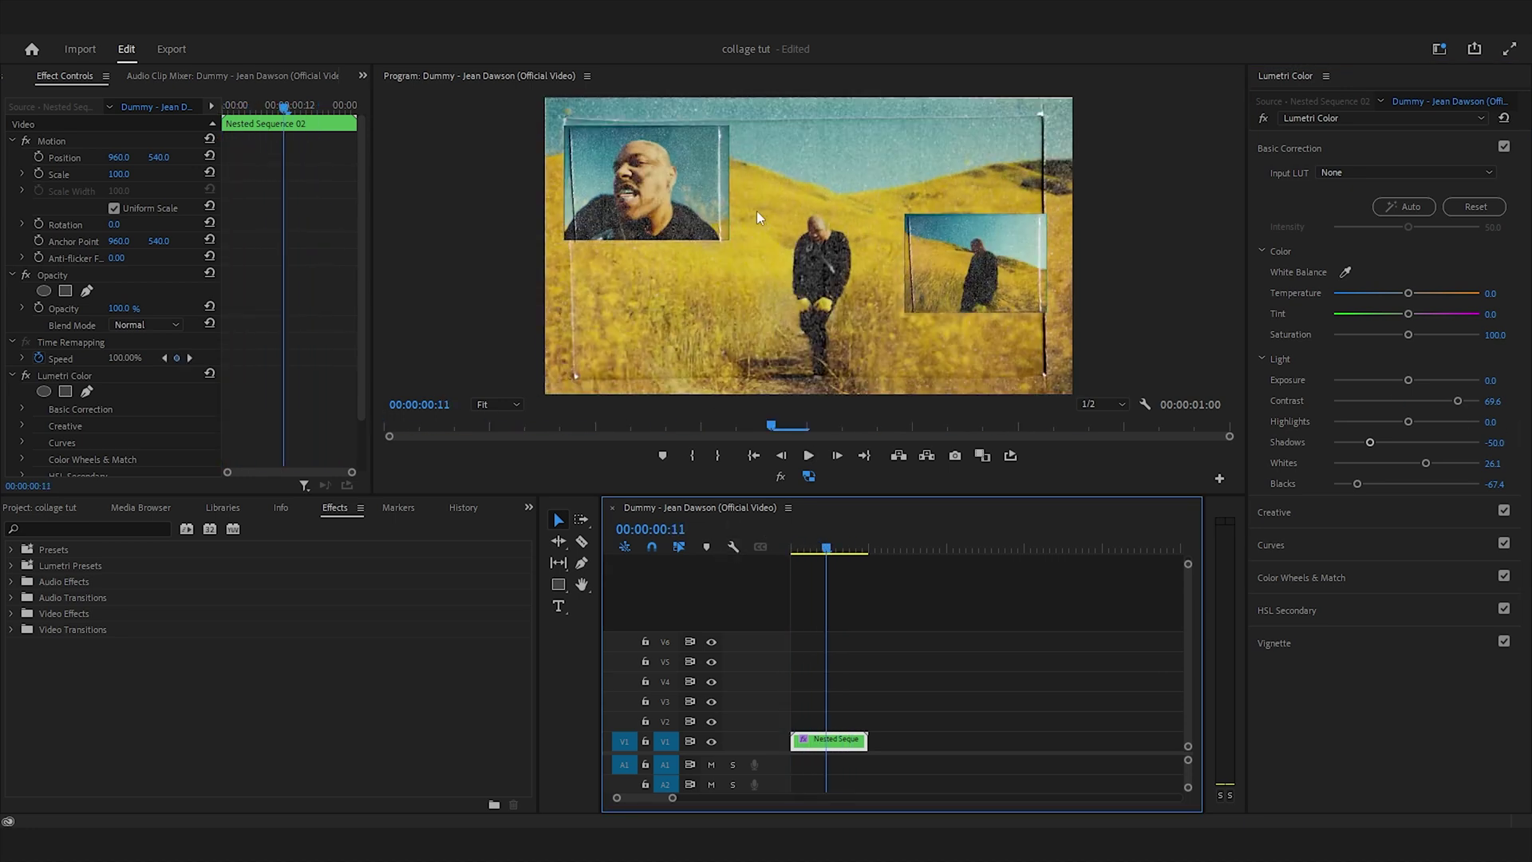
{"action": "key", "text": "space"}
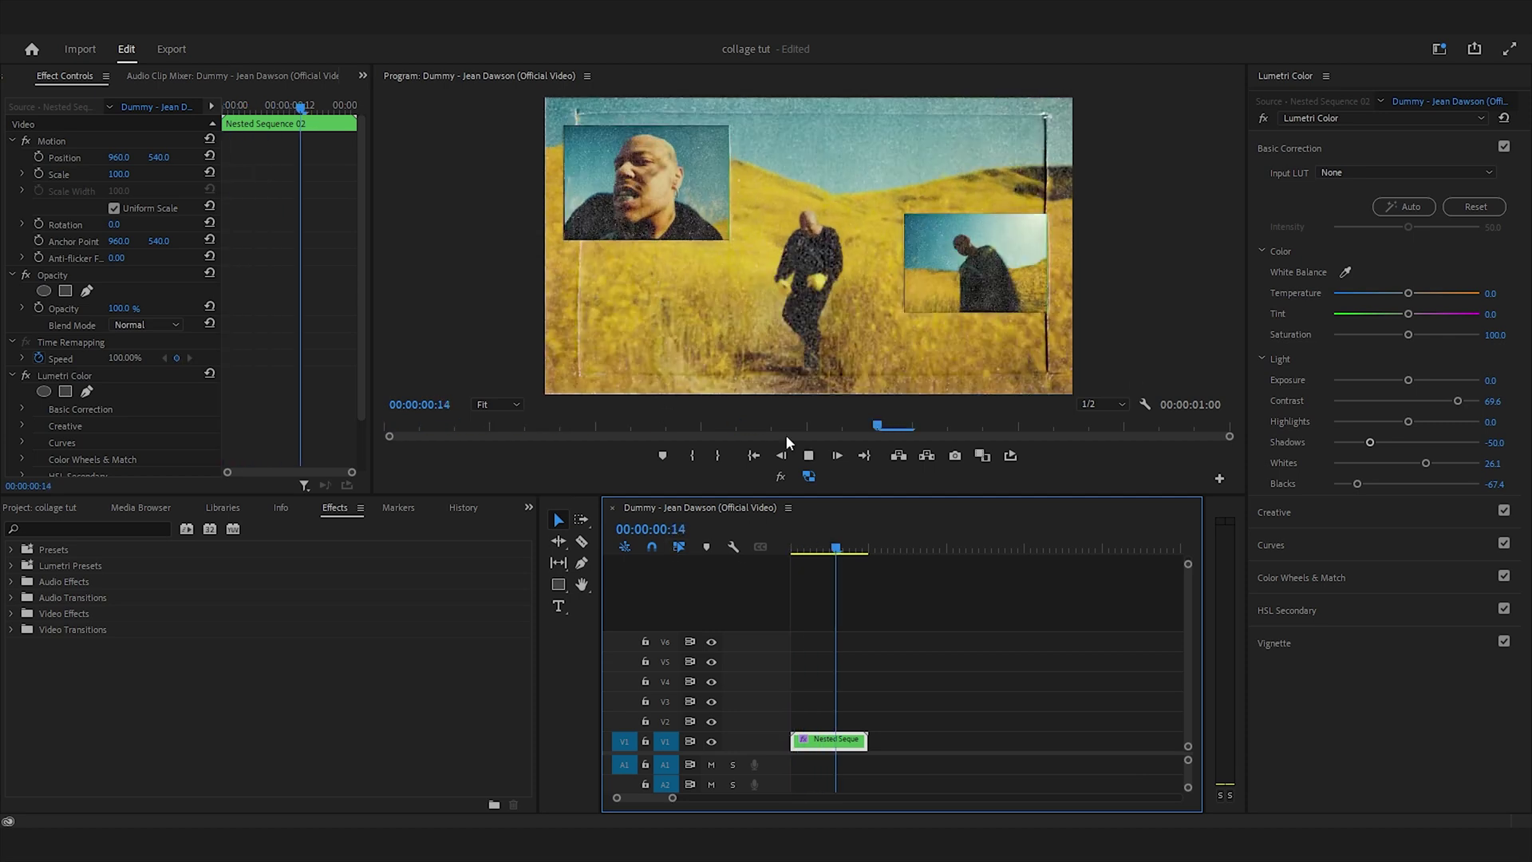
{"action": "key", "text": "space"}
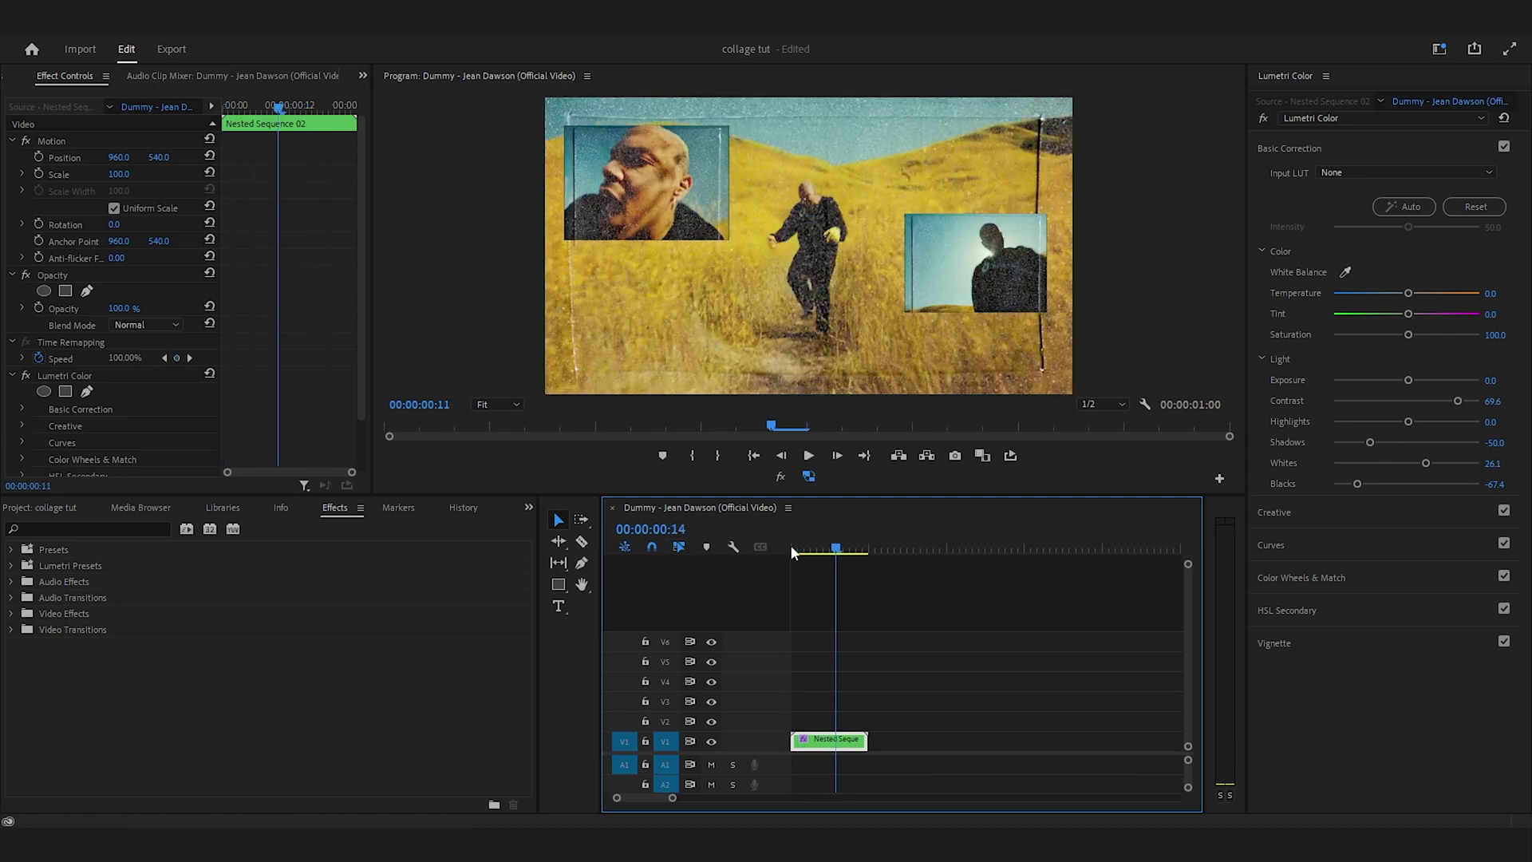
{"action": "left_click_drag", "start_coordinate": [792, 548], "coordinate": [643, 552]}
{"action": "key", "text": "space"}
{"action": "key", "text": "space"}
- Lower the Creative saturation of the nested sequence to 80.4 and play it back
{"action": "left_click", "coordinate": [1283, 513]}
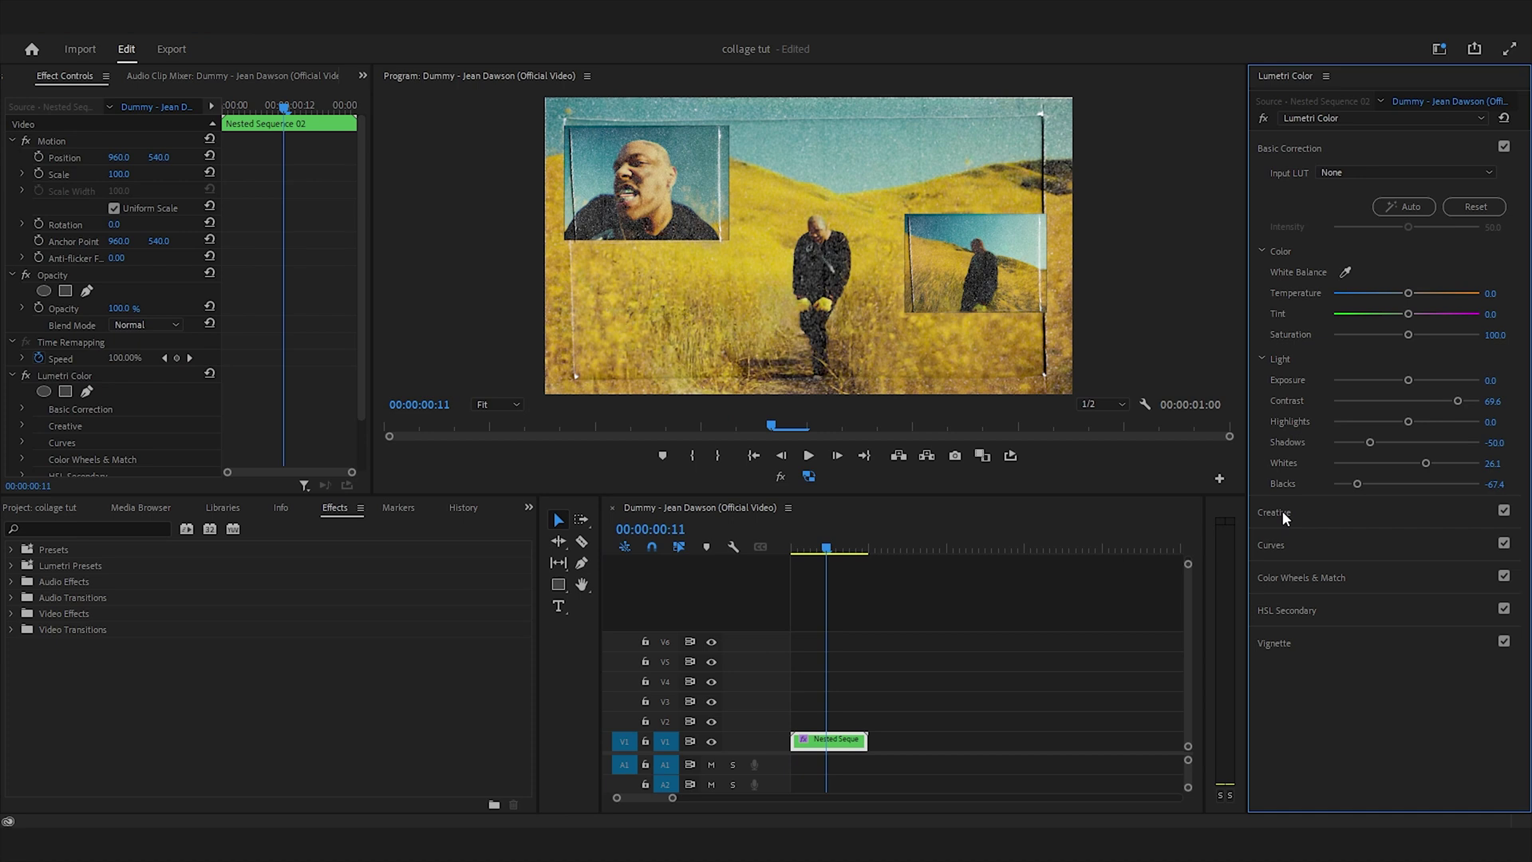
{"action": "left_click", "coordinate": [1282, 515]}
{"action": "left_click_drag", "start_coordinate": [1396, 465], "coordinate": [1389, 469]}
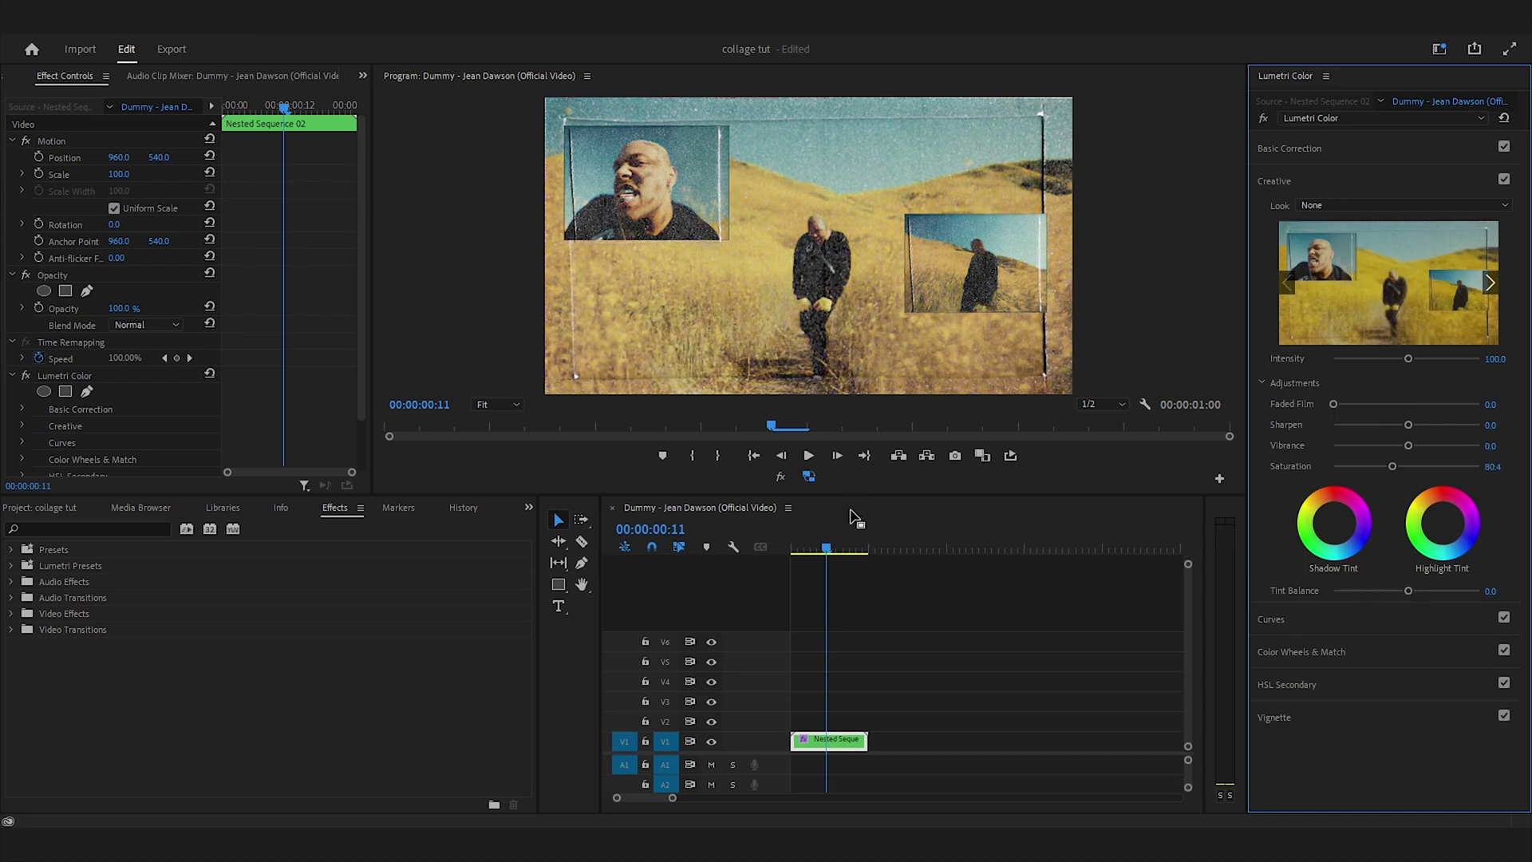
{"action": "left_click_drag", "start_coordinate": [807, 549], "coordinate": [741, 568]}
{"action": "key", "text": "space"}
{"action": "key", "text": "space"}
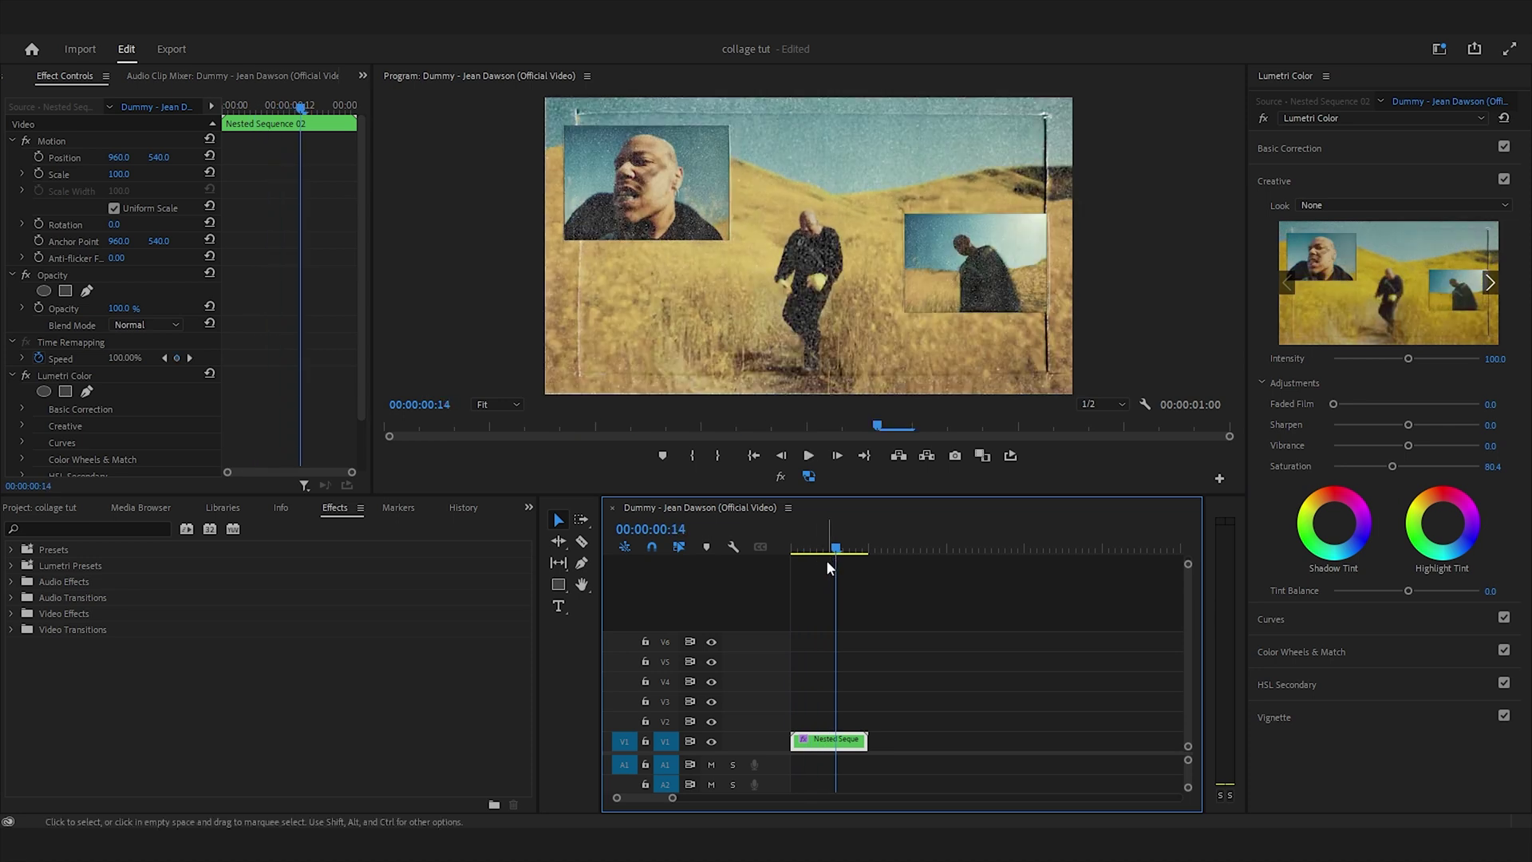
- Refine the Basic Correction with highlights 34.8, shadows -81.5, whites 7.6 and blacks -96.7, and play the result
{"action": "left_click", "coordinate": [1352, 152]}
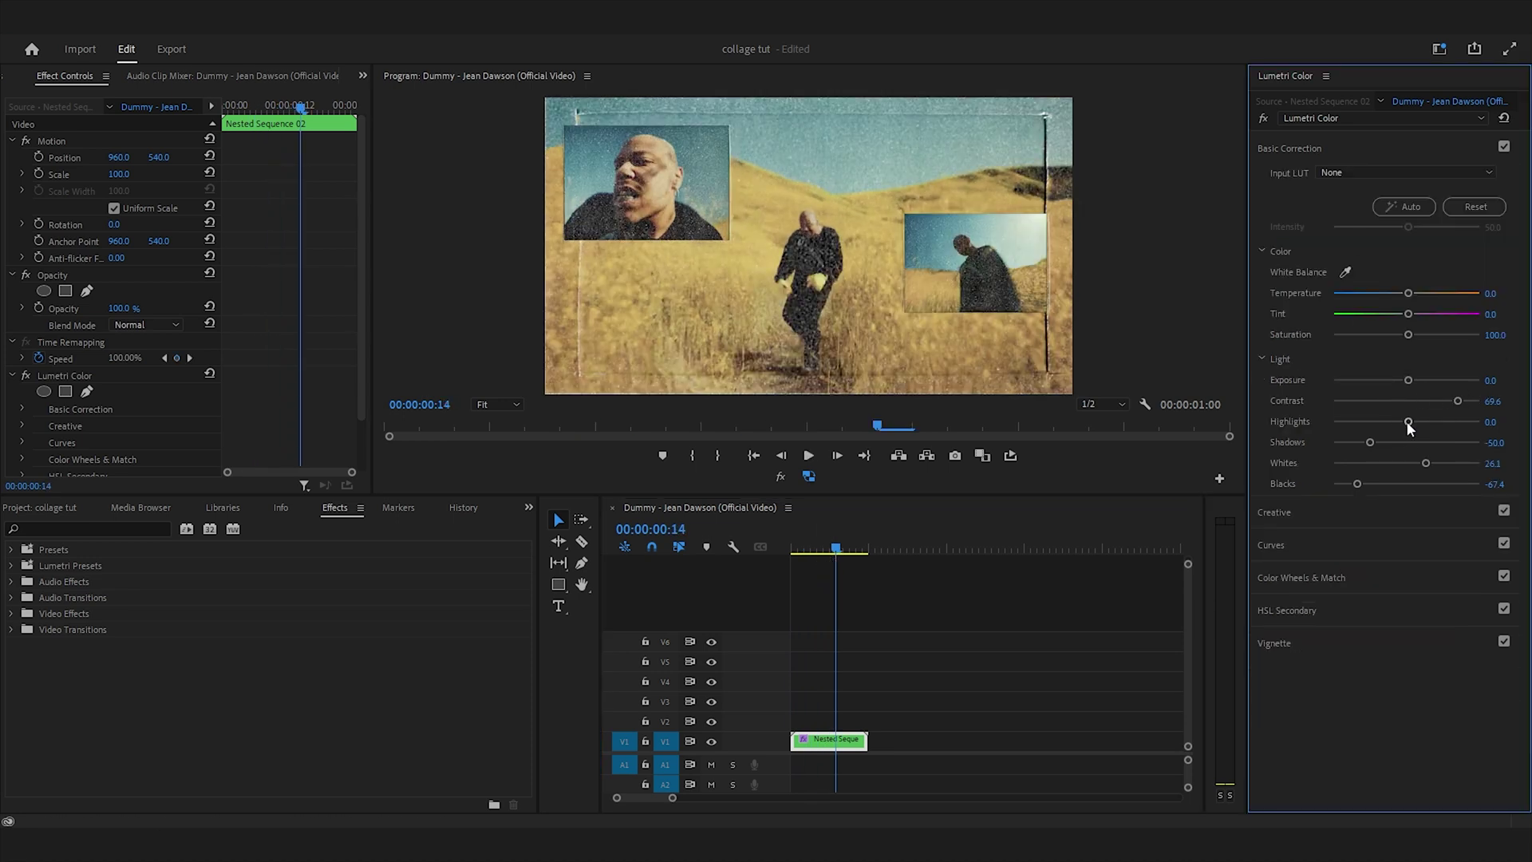
{"action": "left_click_drag", "start_coordinate": [1409, 429], "coordinate": [1336, 483]}
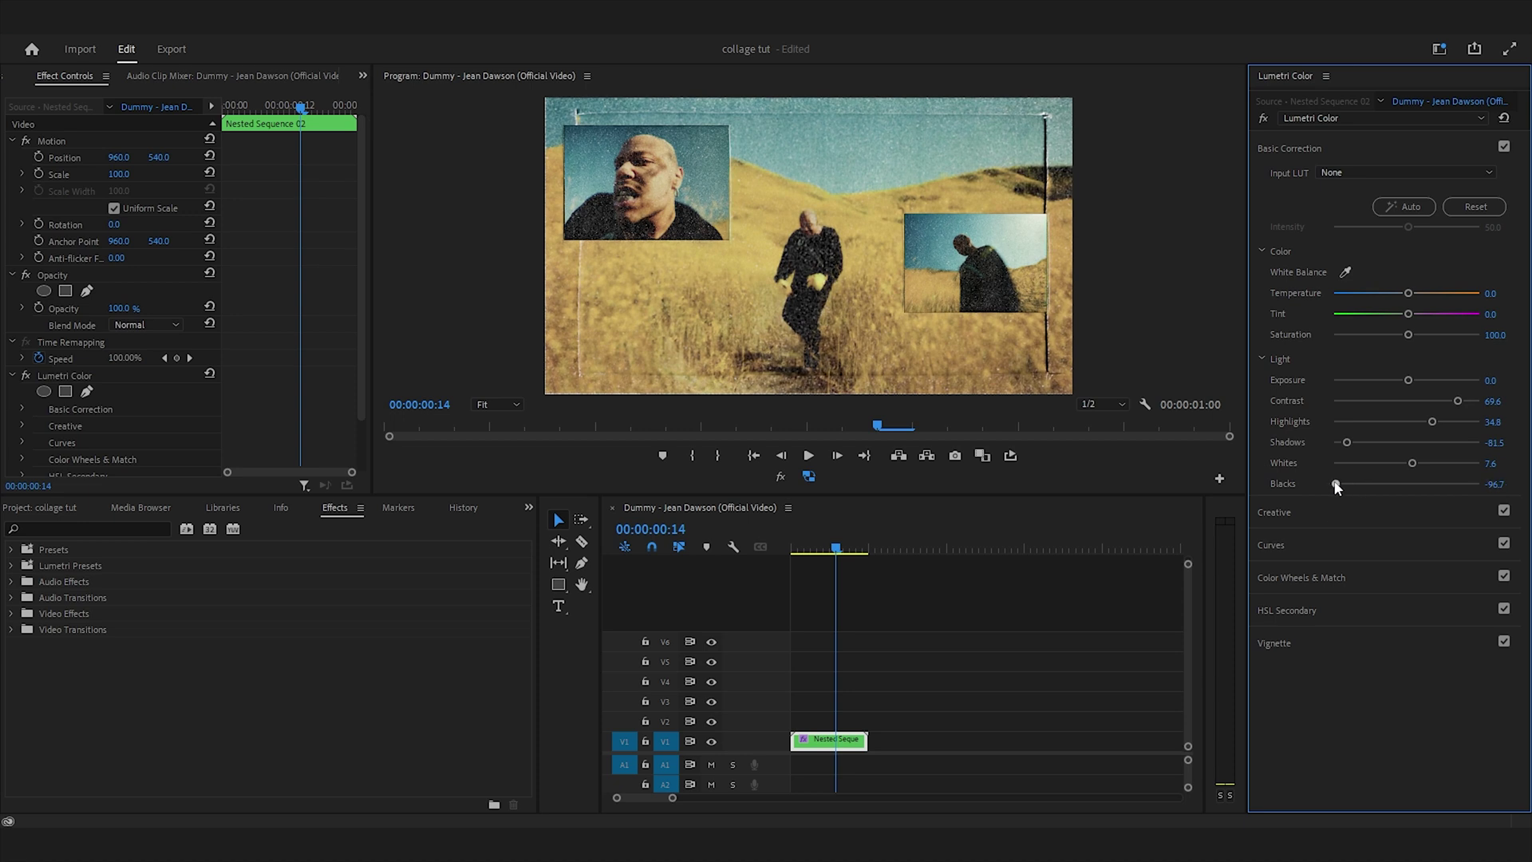
{"action": "left_click_drag", "start_coordinate": [847, 548], "coordinate": [667, 558]}
{"action": "key", "text": "space"}
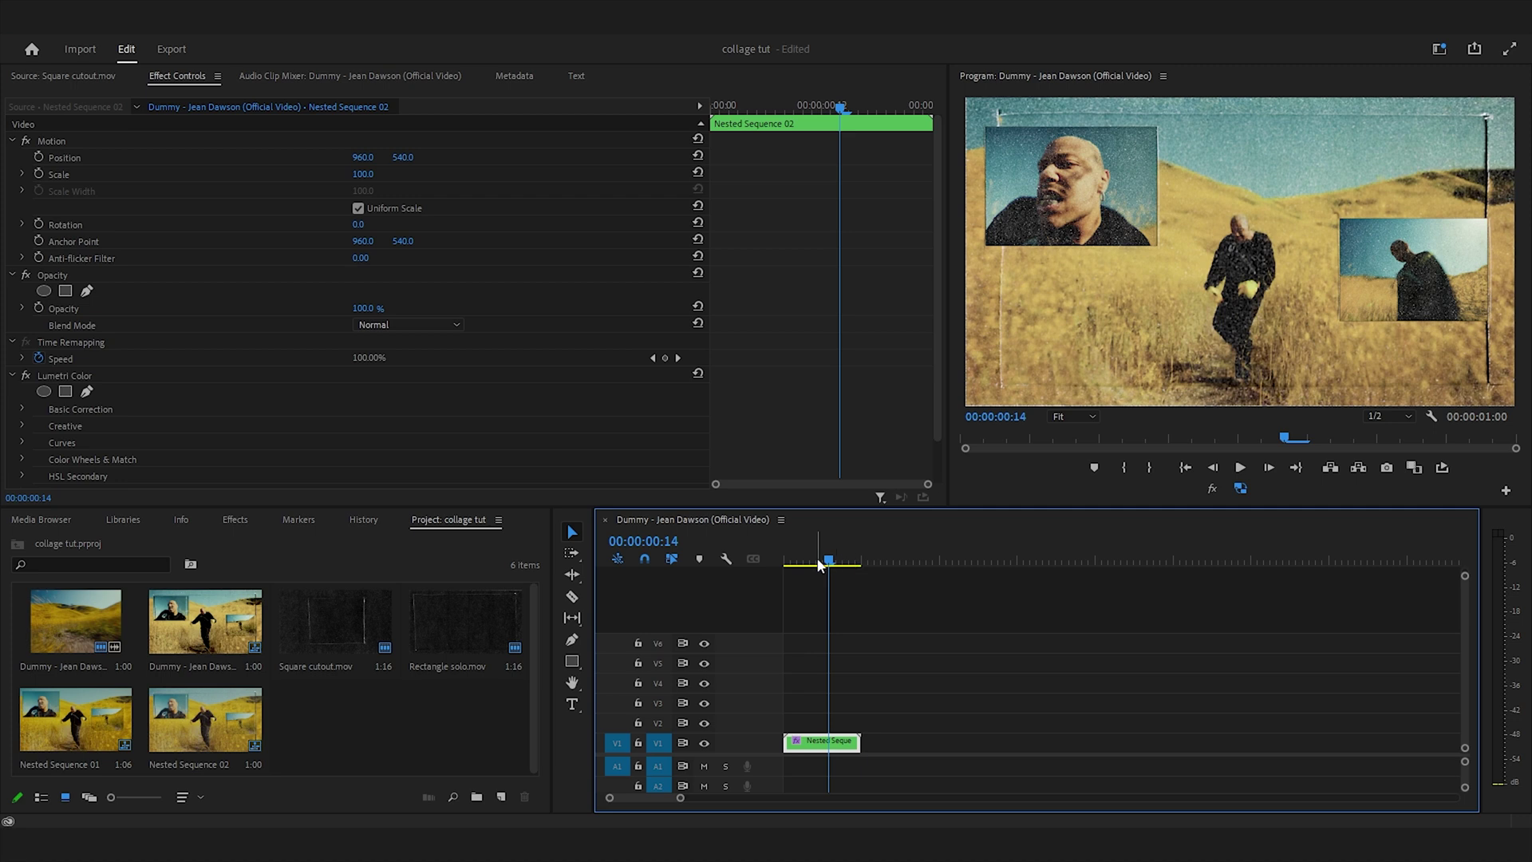
- Step back and forth through the first frames of the nested sequence to examine its frame-by-frame motion
{"action": "key", "text": "Home"}
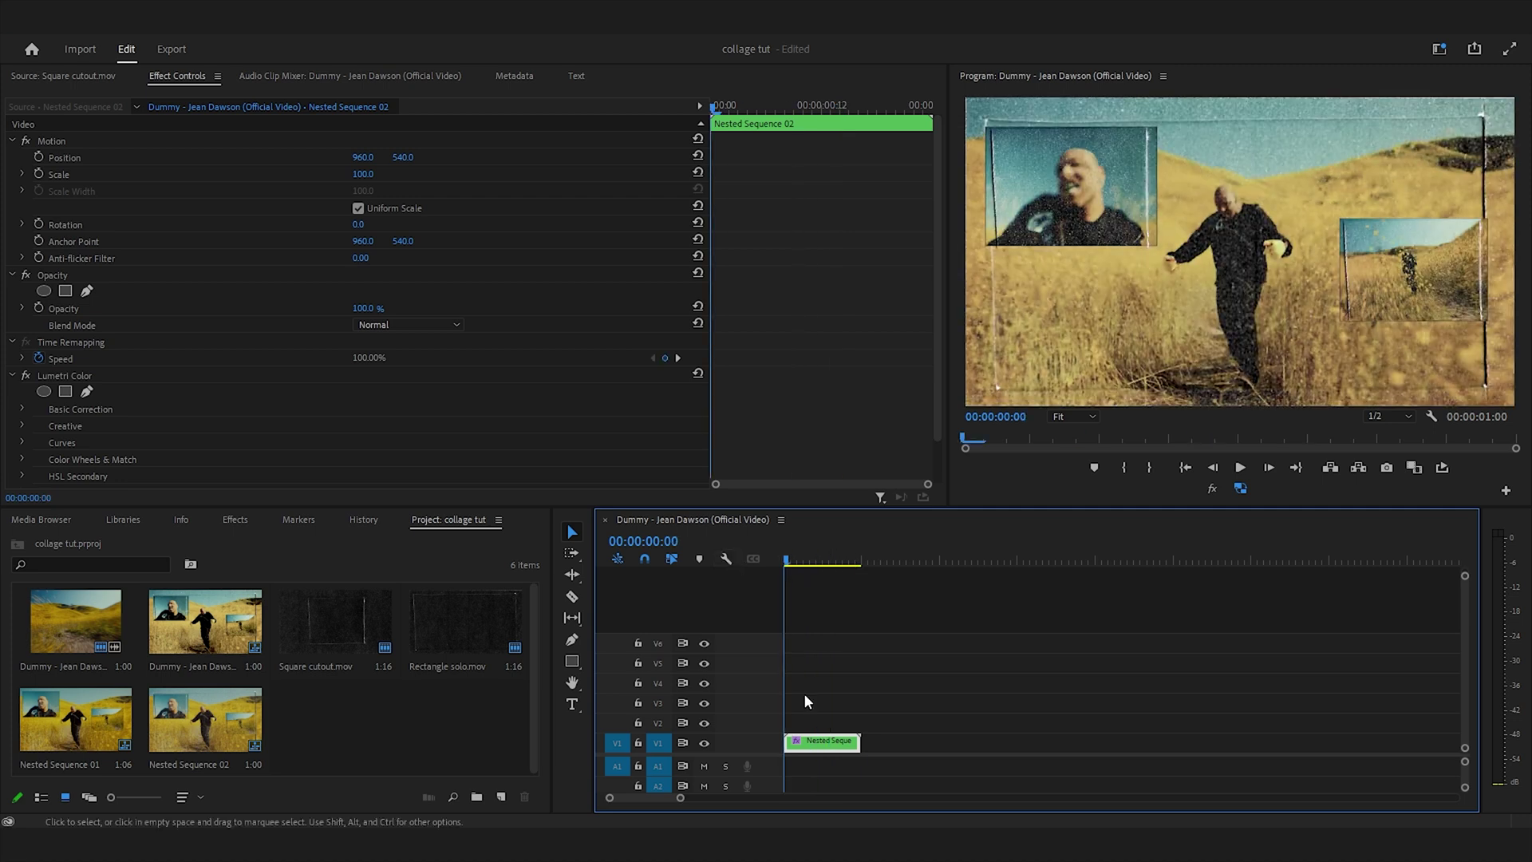
{"action": "left_click", "coordinate": [851, 649]}
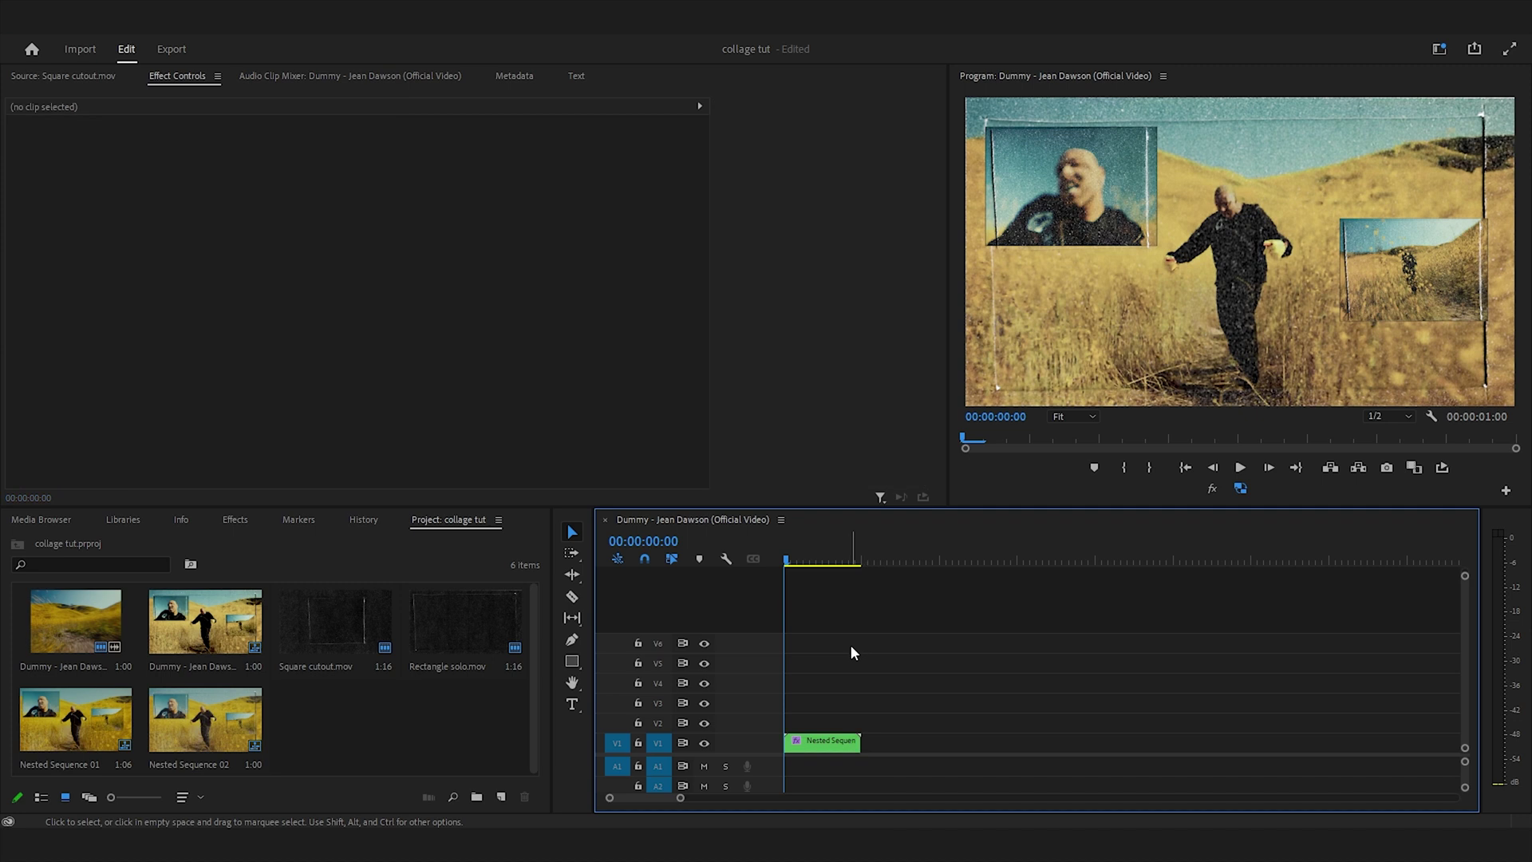
{"action": "key", "text": "Right"}
{"action": "key", "text": "Right"}
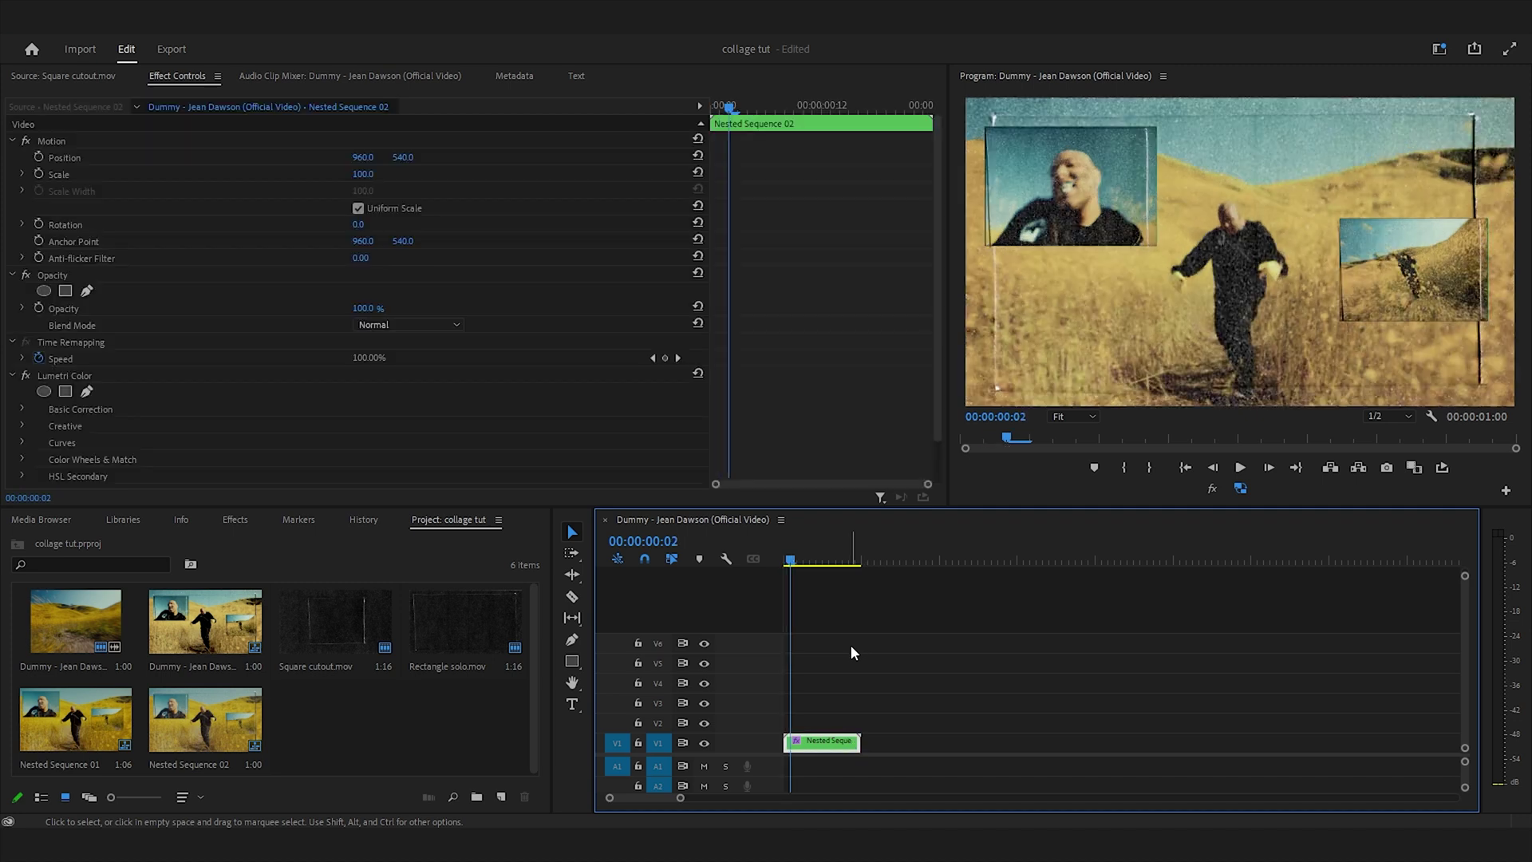
{"action": "key", "text": "Left"}
{"action": "key", "text": "Left"}
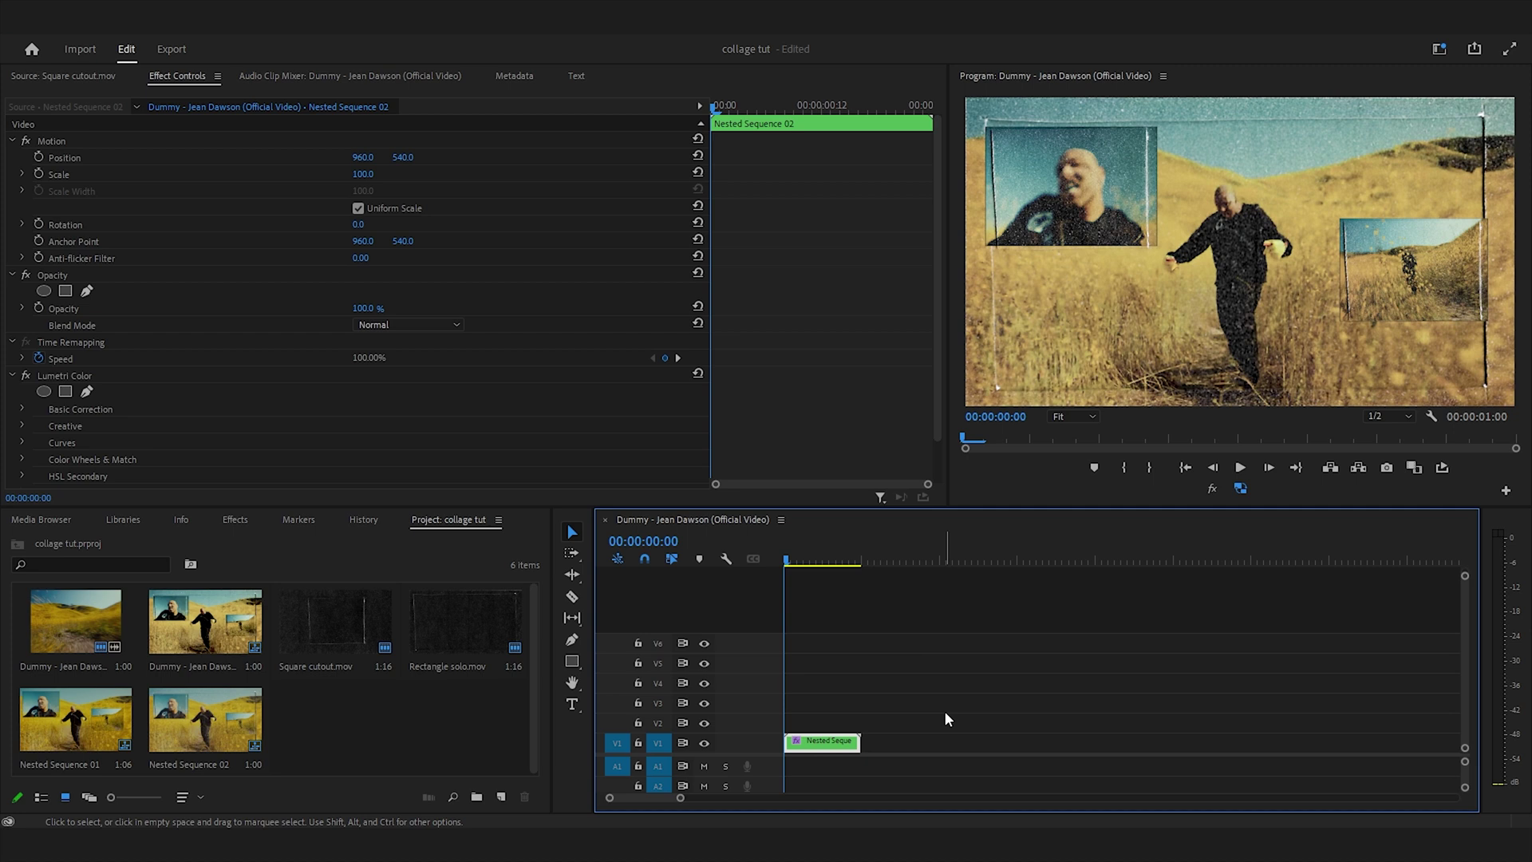
{"action": "key", "text": "Right"}
{"action": "key", "text": "Right"}
{"action": "key", "text": "Right"}
{"action": "key", "text": "Right"}
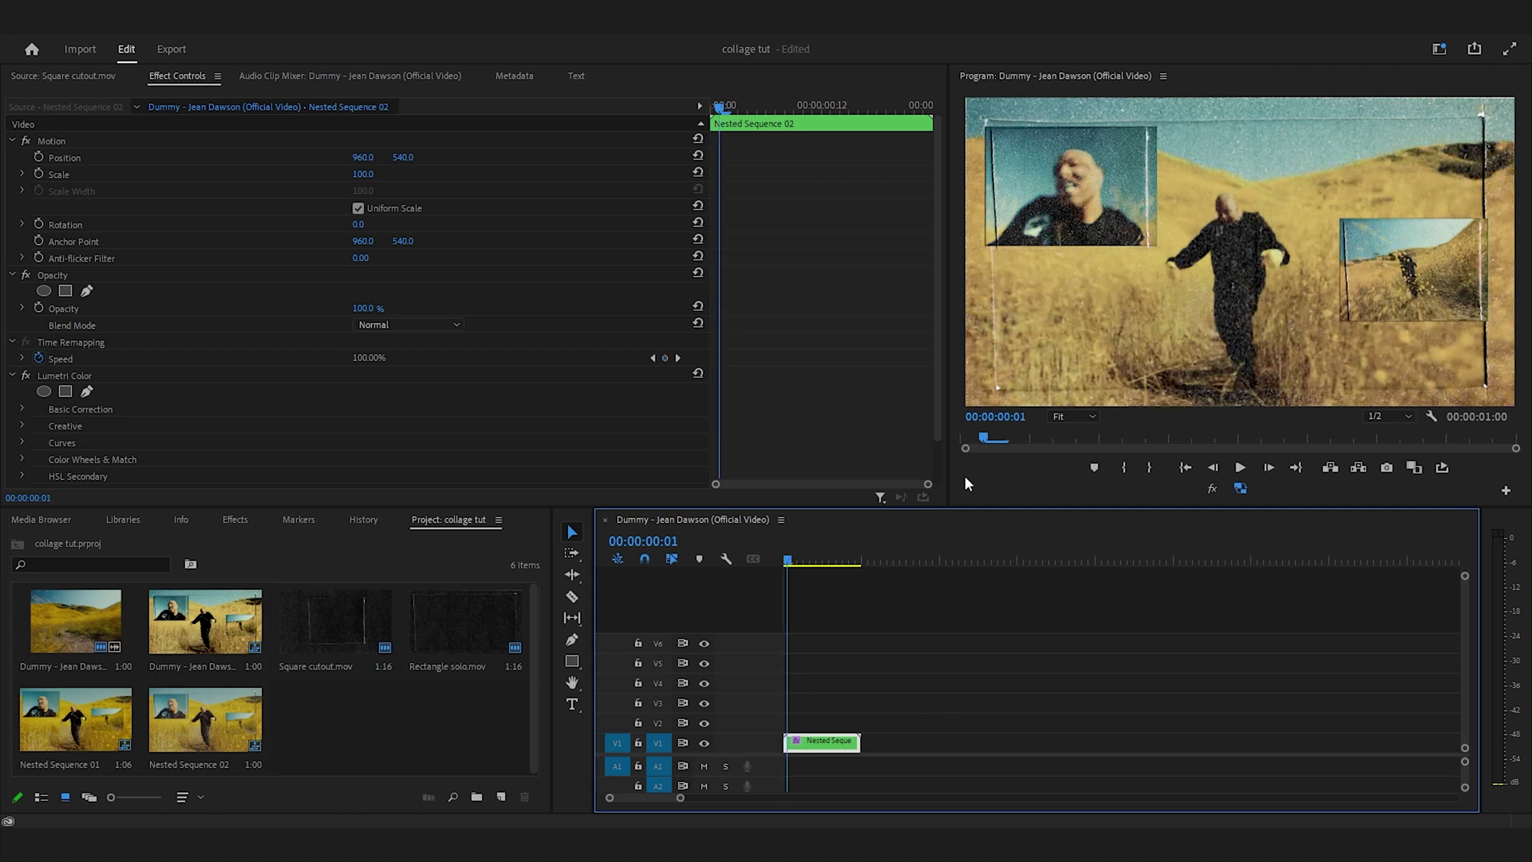
{"action": "left_click_drag", "start_coordinate": [798, 560], "coordinate": [556, 556]}
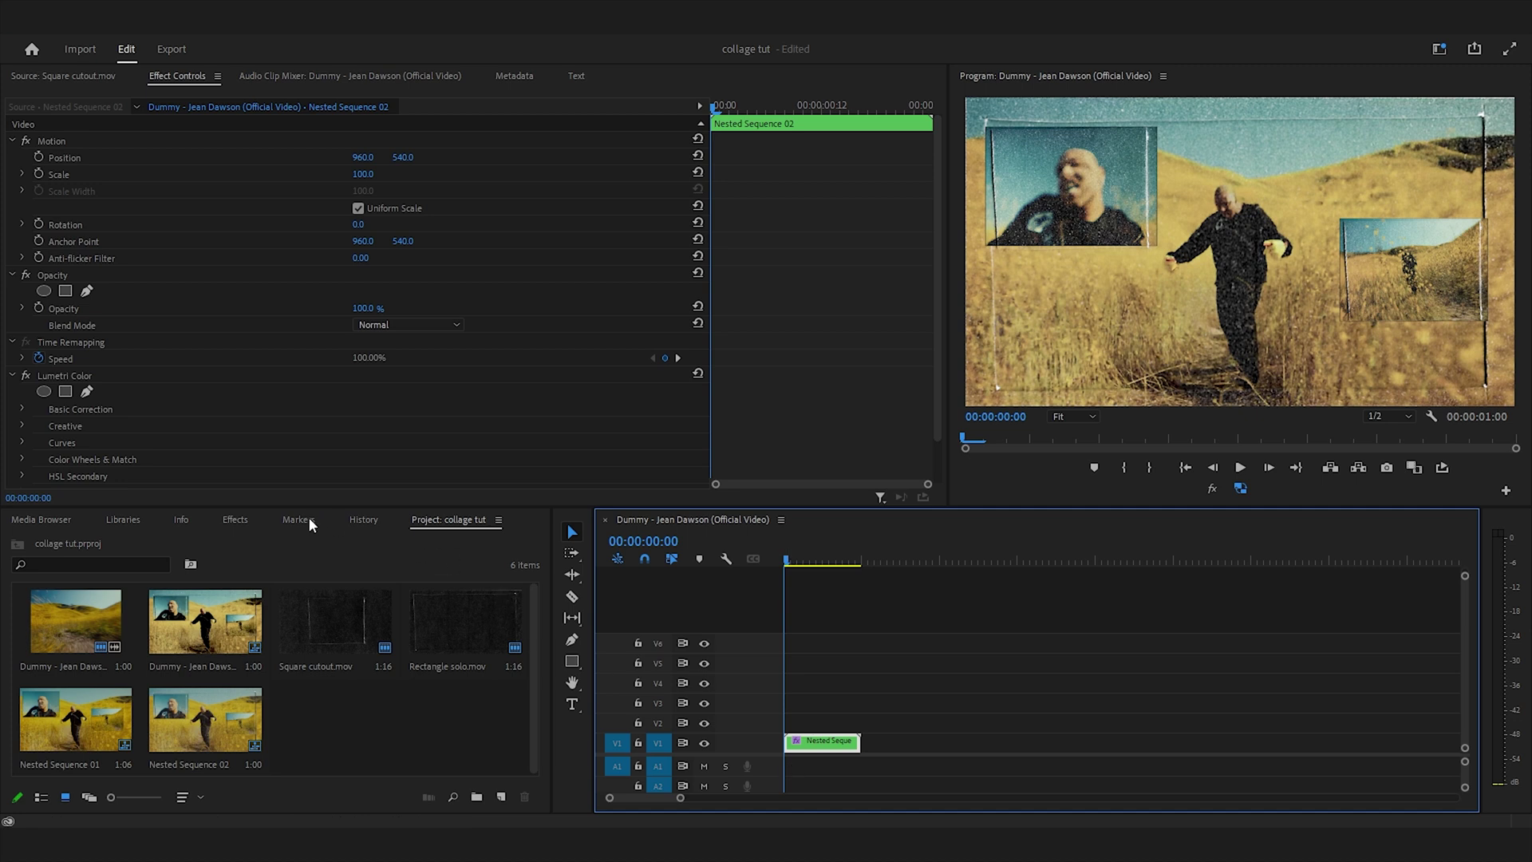
- Find the Sapphire S_FreezeFrame effect and apply it to the nested sequence clip on V1
{"action": "left_click", "coordinate": [237, 524]}
{"action": "left_click", "coordinate": [45, 542]}
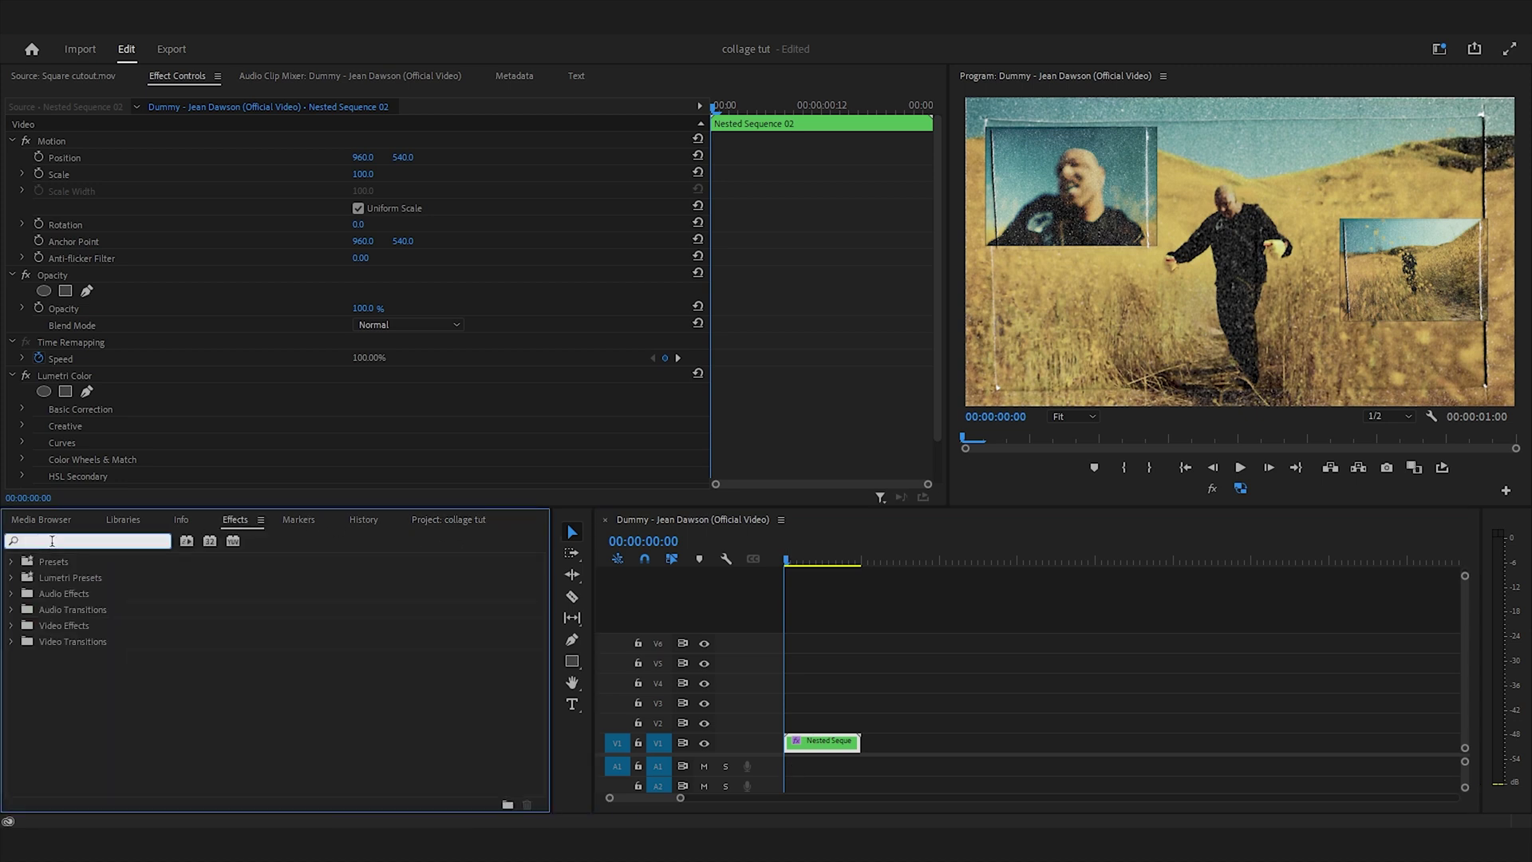
{"action": "type", "text": "freeze"}
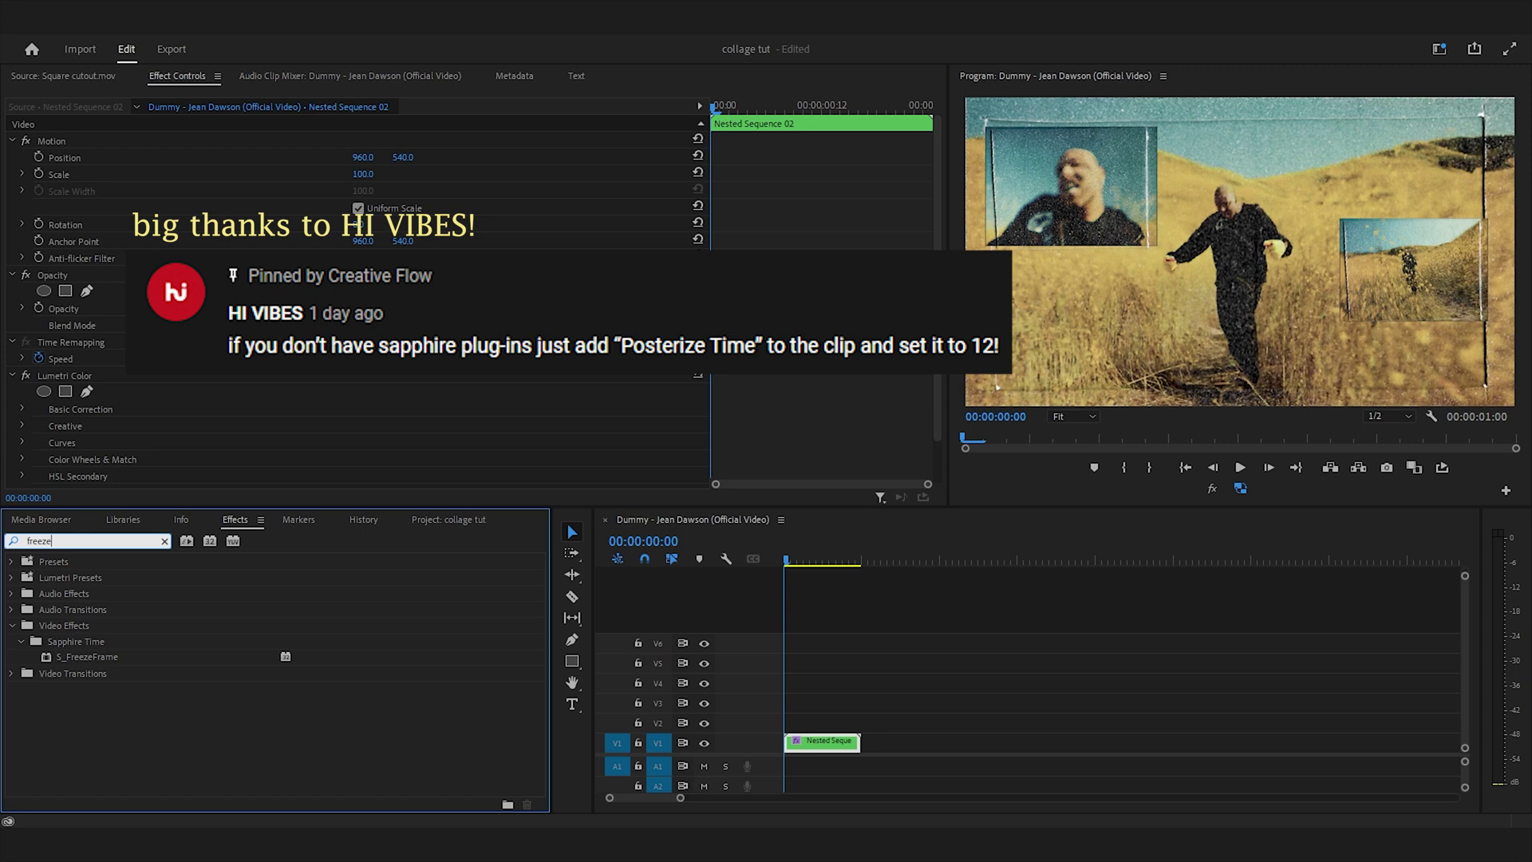
{"action": "left_click", "coordinate": [105, 656]}
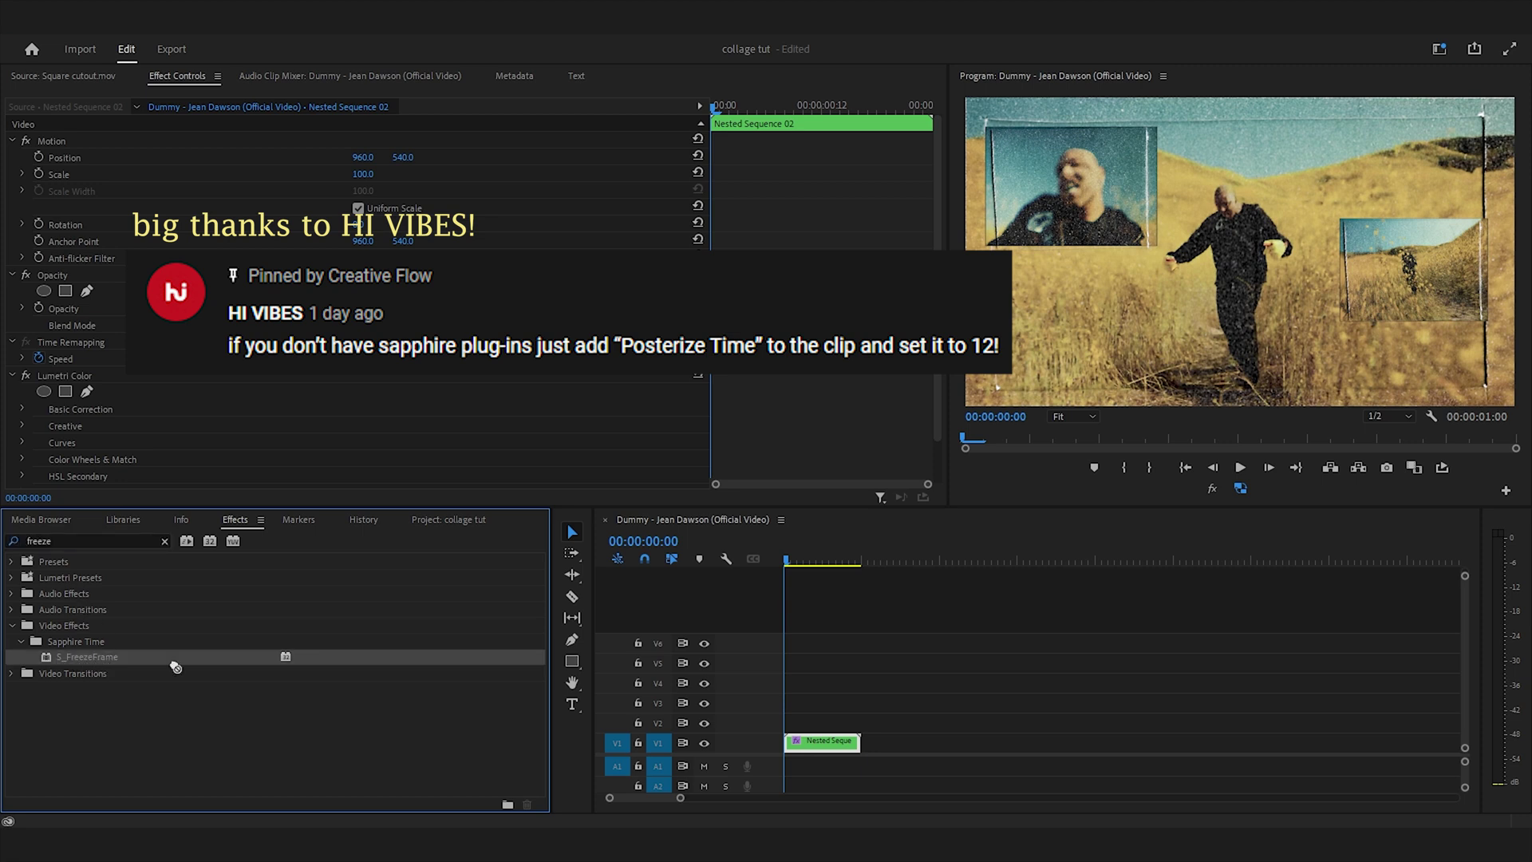
{"action": "left_click_drag", "start_coordinate": [175, 667], "coordinate": [814, 746]}
- Set the S_FreezeFrame effect's Freeze Frames to 2 and play the sequence from the start to check the choppy motion
{"action": "scroll", "coordinate": [592, 424], "scroll_direction": "down", "scroll_amount": 2}
{"action": "scroll", "coordinate": [587, 415], "scroll_direction": "down", "scroll_amount": 3}
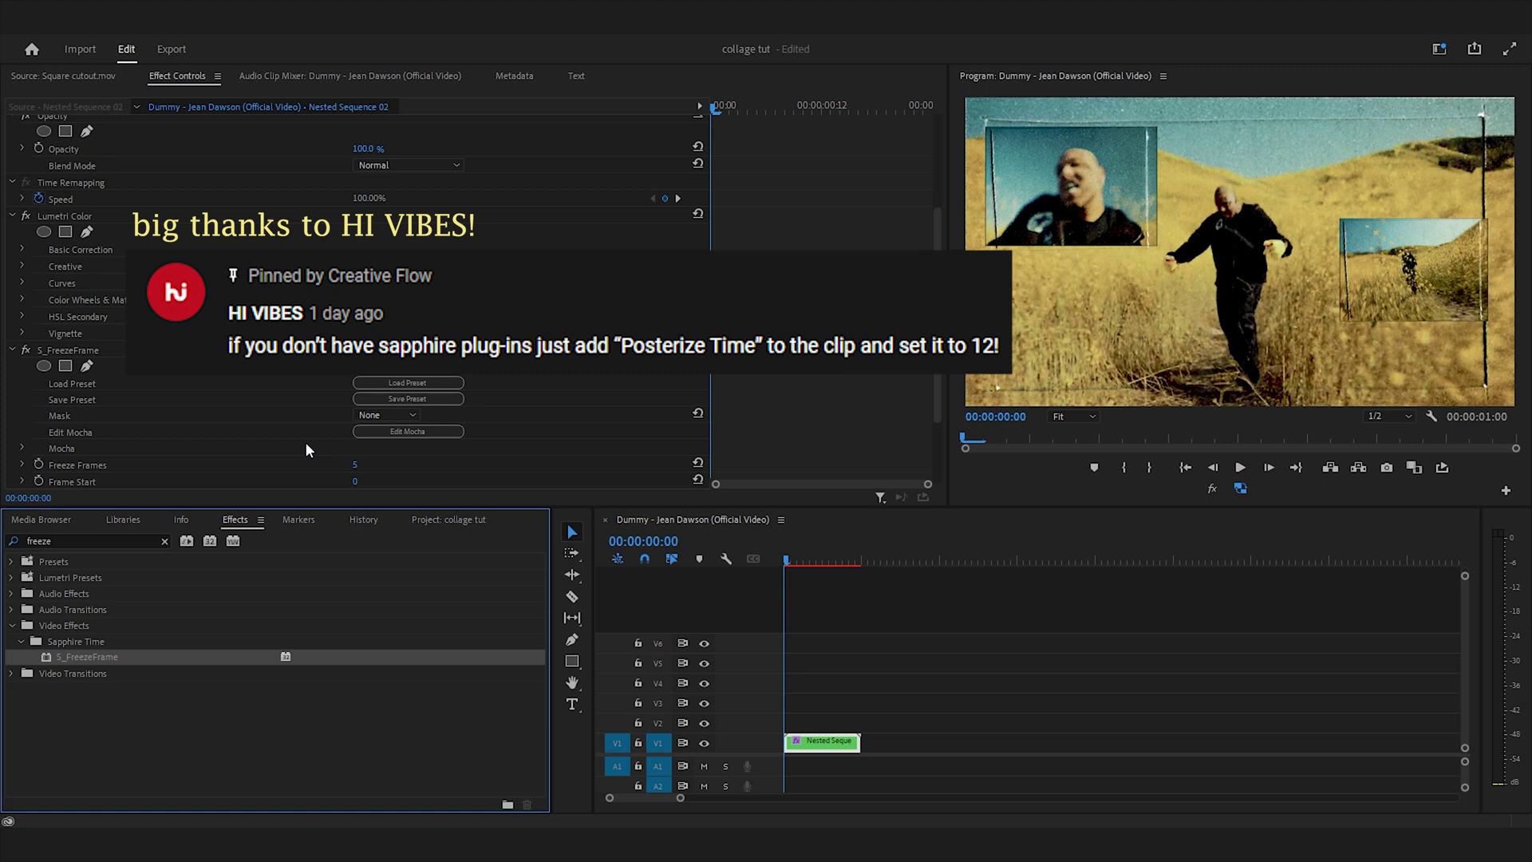
{"action": "scroll", "coordinate": [304, 442], "scroll_direction": "down", "scroll_amount": 1}
{"action": "left_click", "coordinate": [354, 449]}
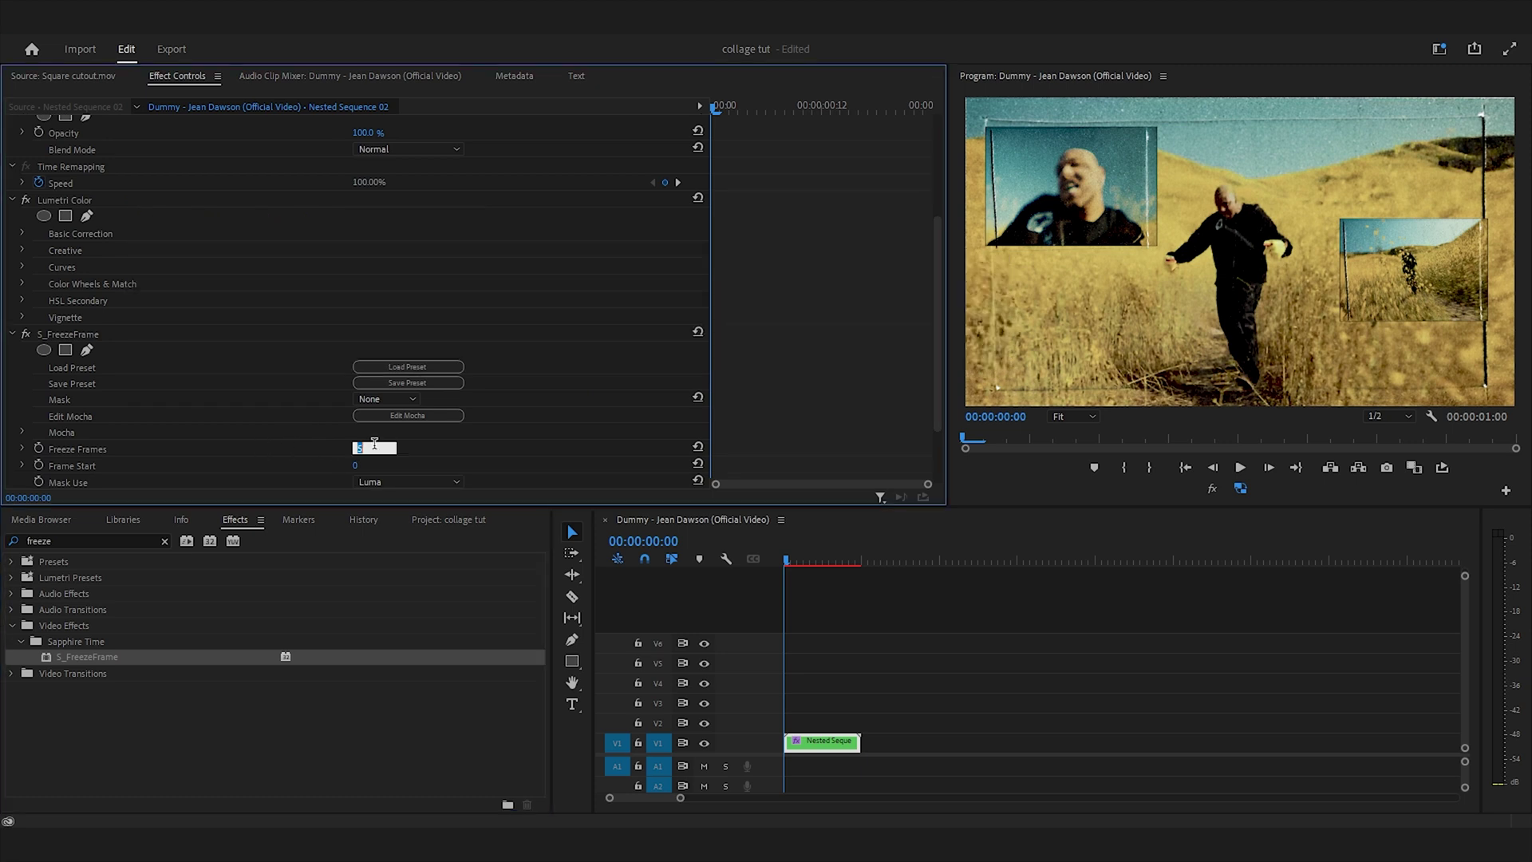
{"action": "left_click", "coordinate": [544, 453]}
{"action": "key", "text": "space"}
{"action": "key", "text": "space"}
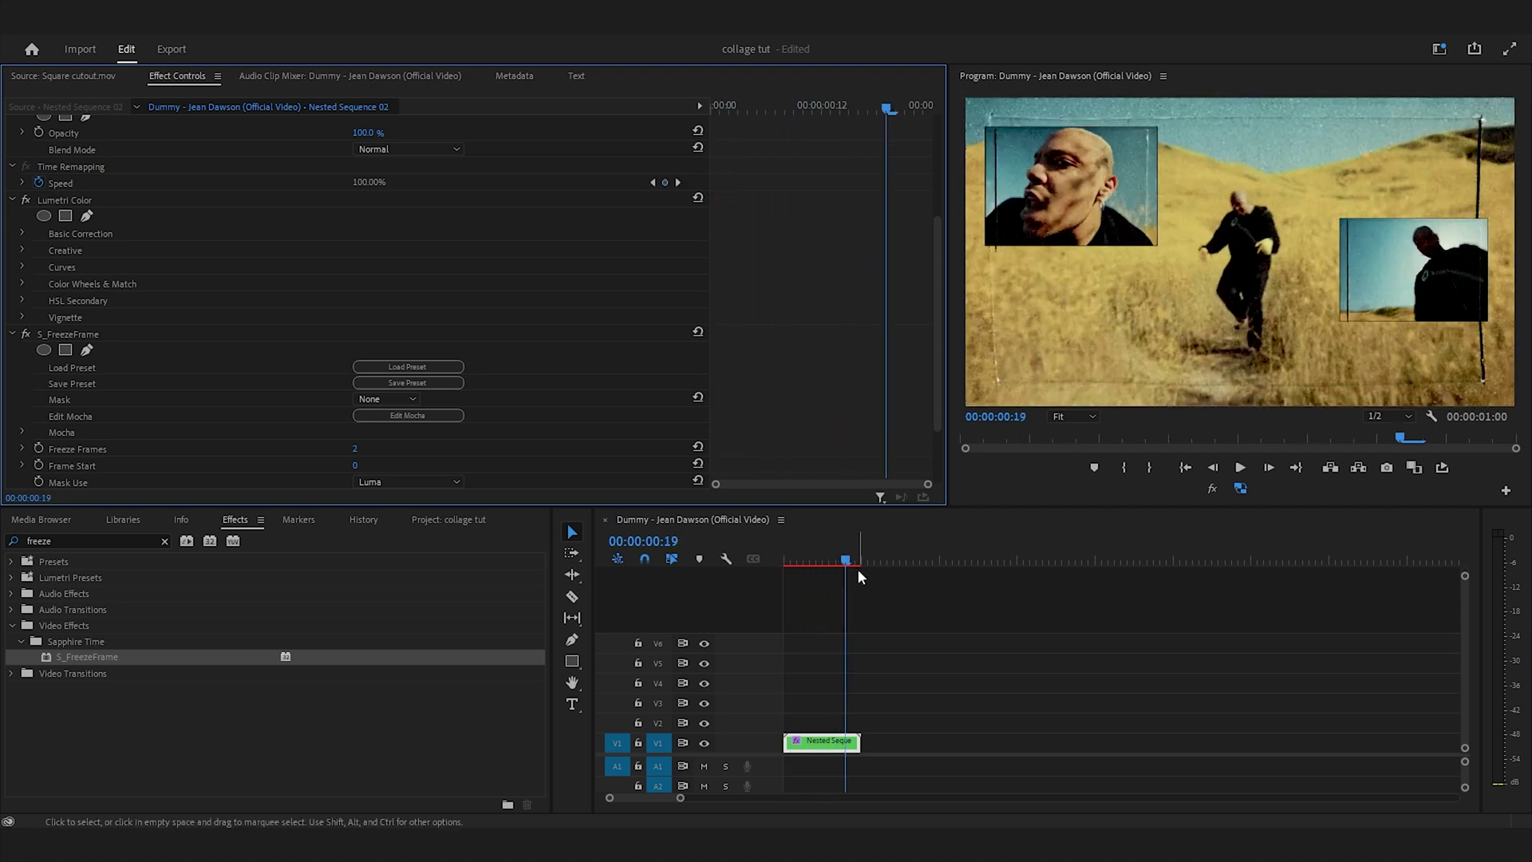
{"action": "left_click_drag", "start_coordinate": [850, 562], "coordinate": [720, 568]}
{"action": "key", "text": "space"}
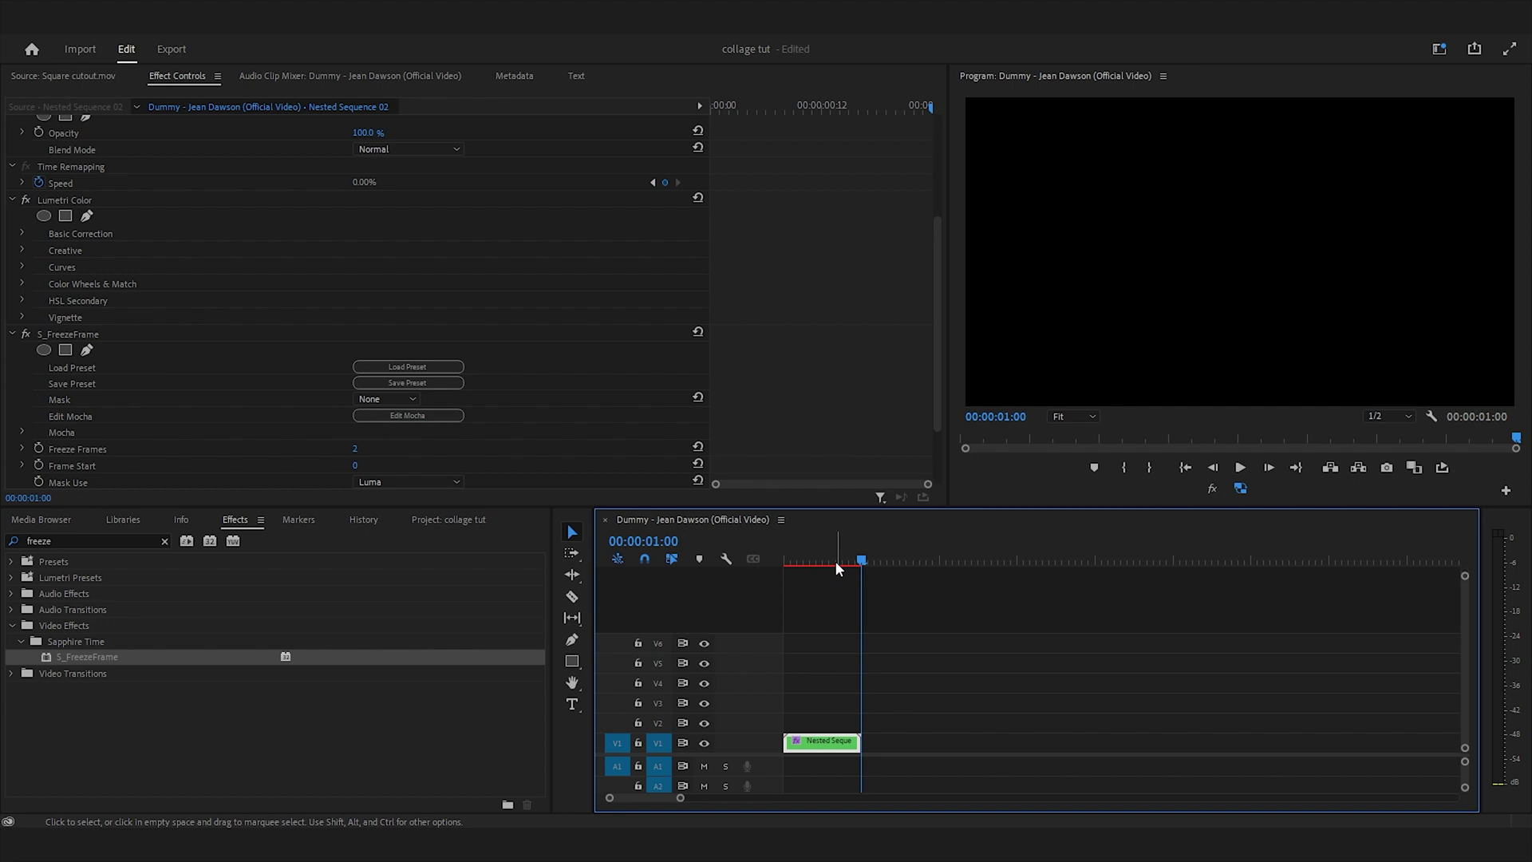
- Bring up the Lumetri Color controls, set shadows to -32.6 and blacks to -57.6, and return the playhead to the sequence start
{"action": "left_click", "coordinate": [1438, 49]}
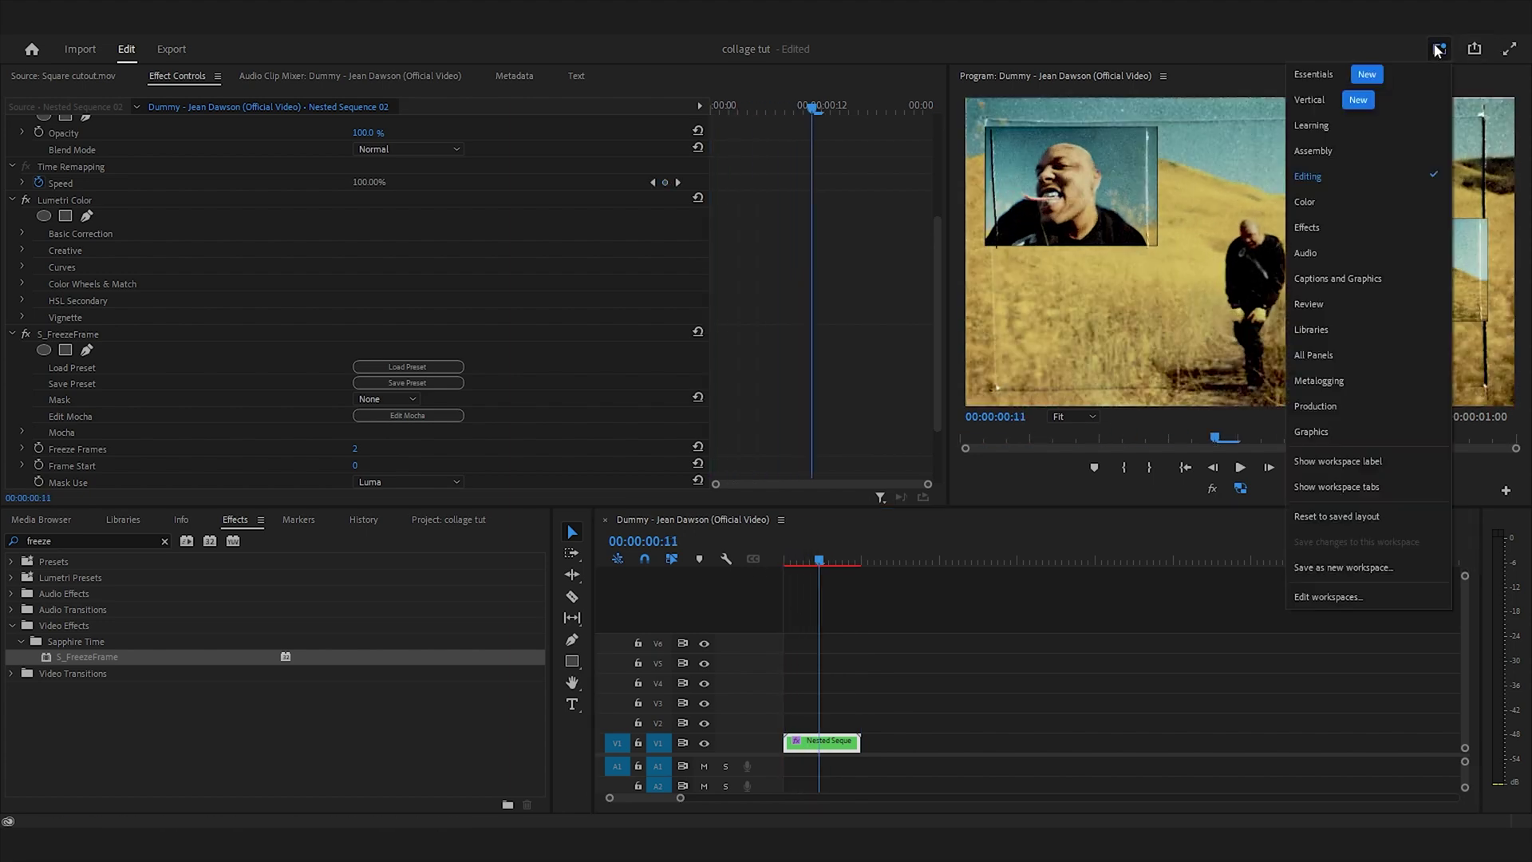
{"action": "left_click", "coordinate": [1341, 228]}
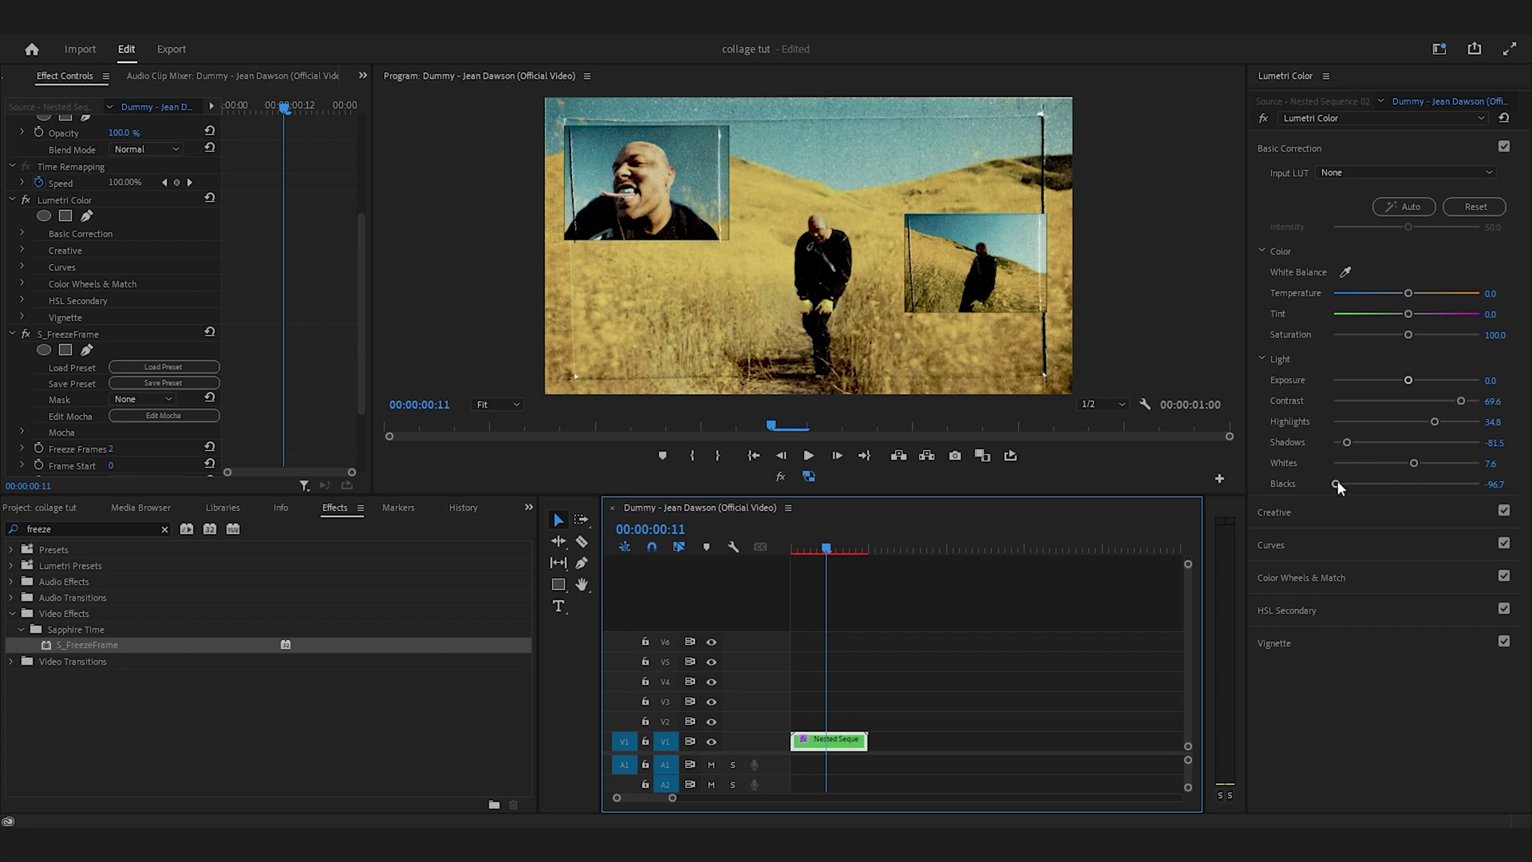
{"action": "left_click_drag", "start_coordinate": [1337, 481], "coordinate": [1383, 443]}
{"action": "left_click", "coordinate": [722, 560]}
{"action": "key", "text": "Home"}
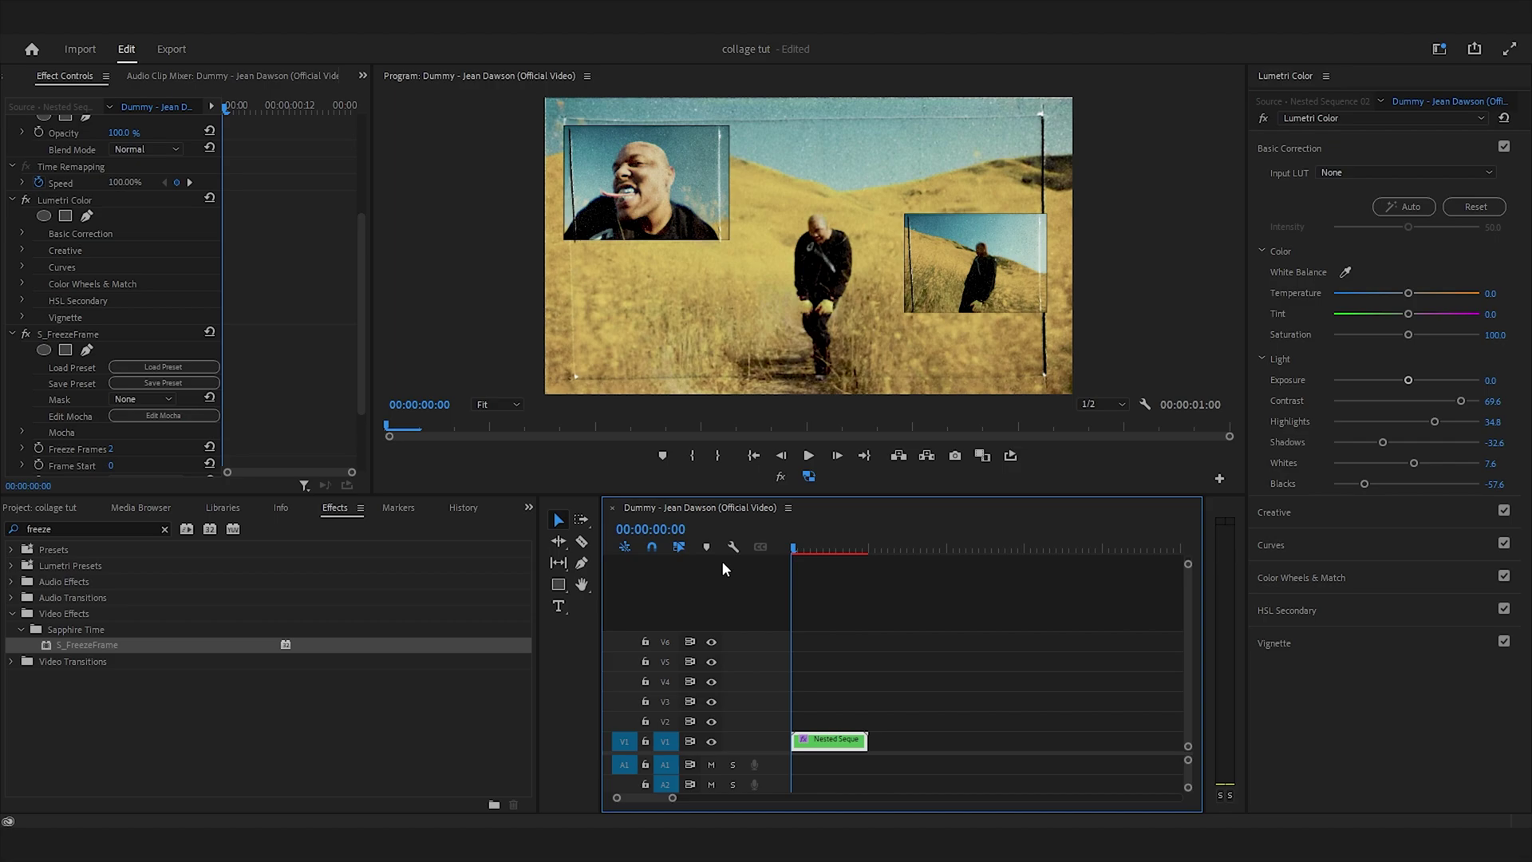